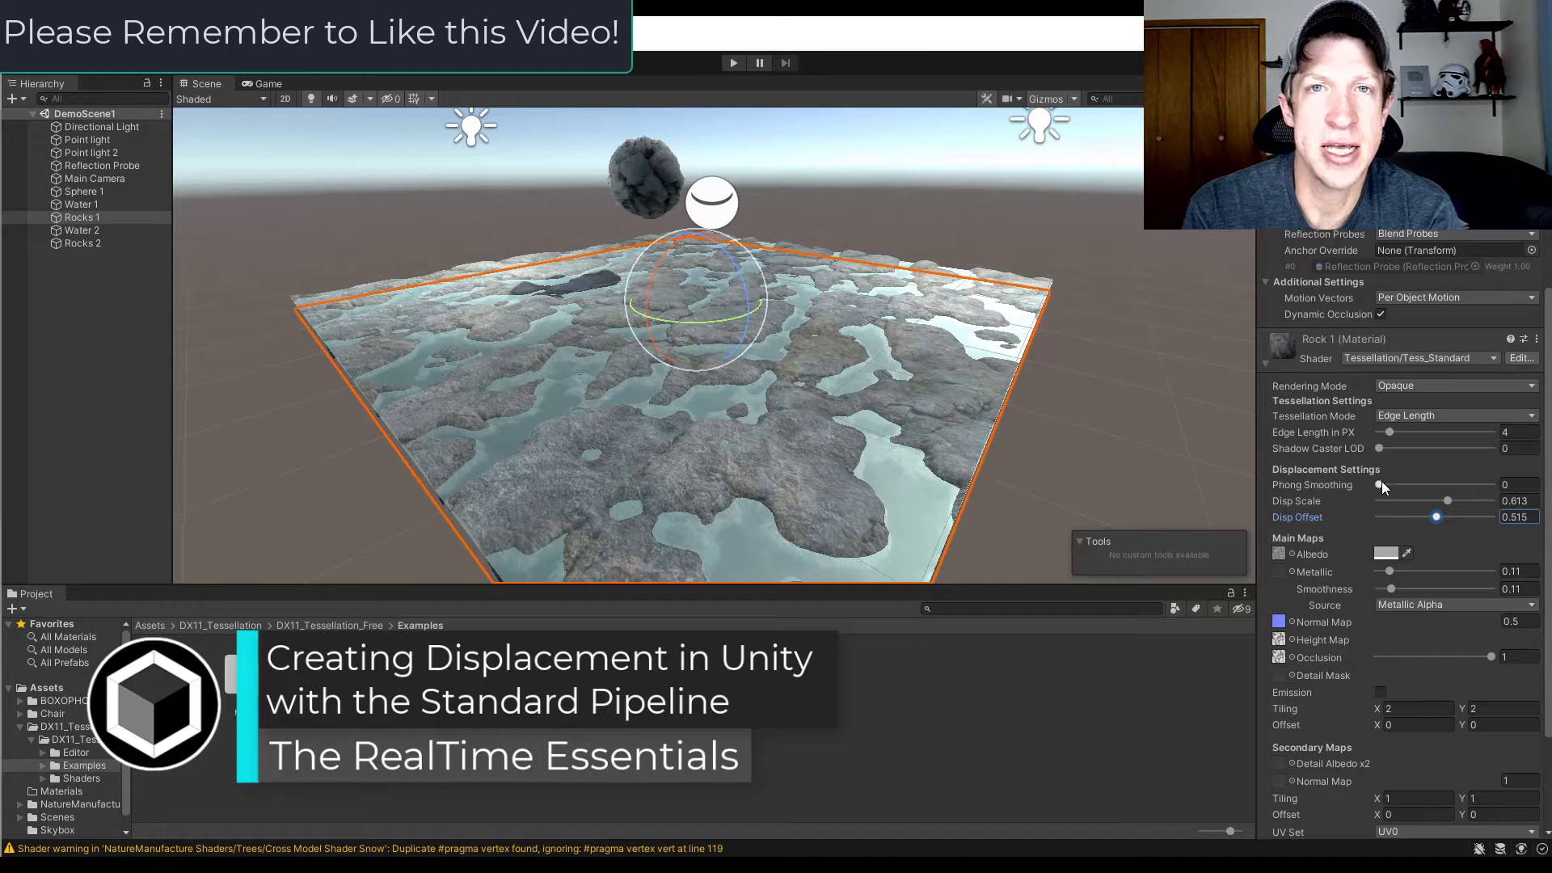
Step: Raise the Phong Smoothing of the Rock 1 material
left_click_drag(1380, 484, 1441, 492)
left_click(1450, 498)
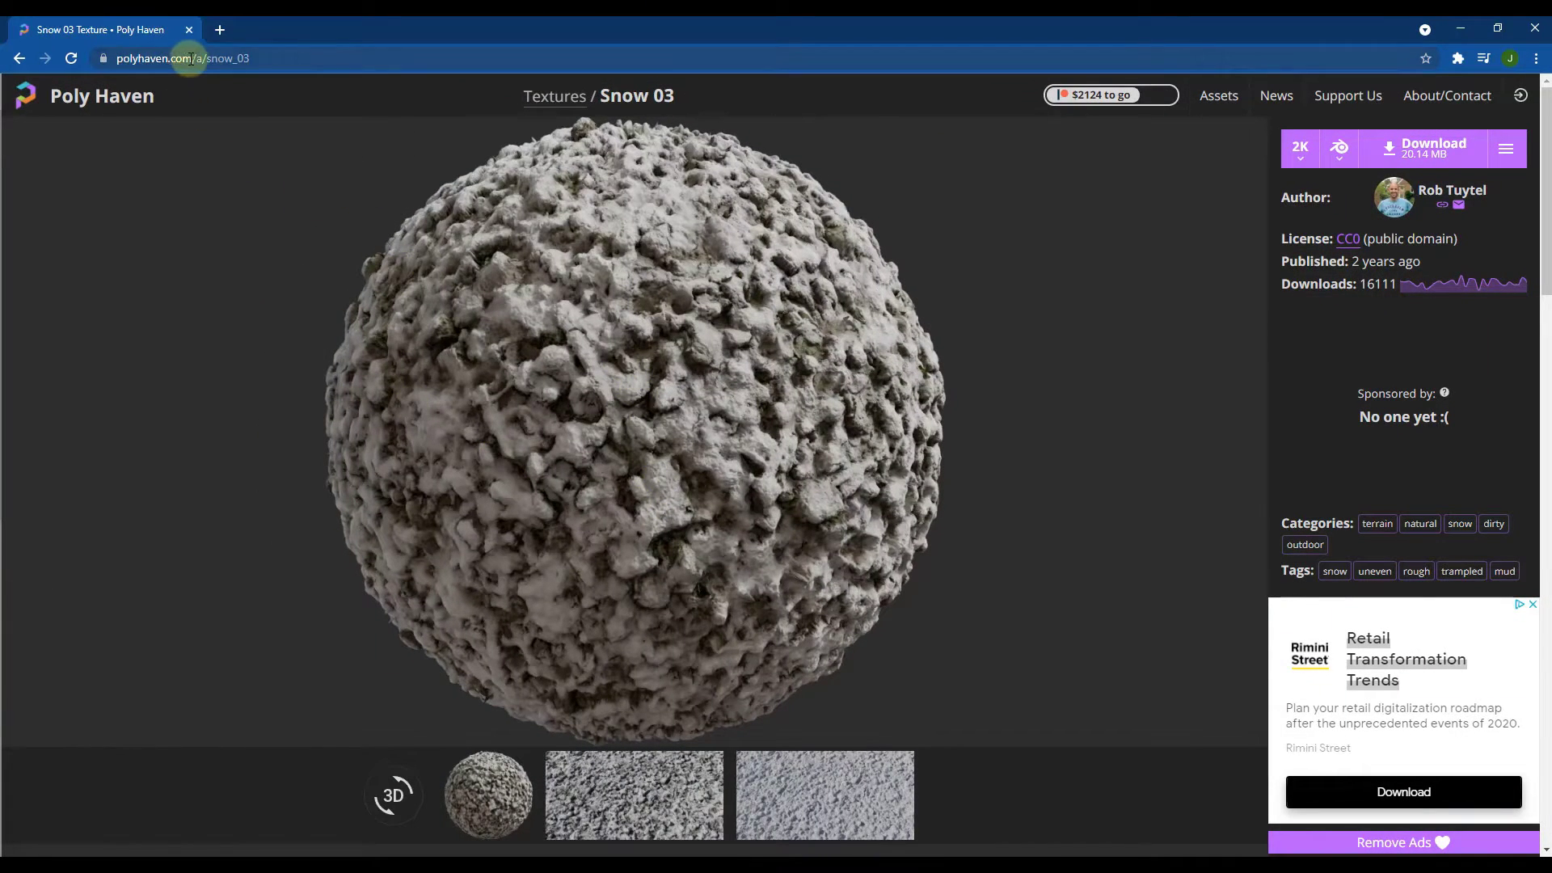
Step: Review the Snow 03 texture on Poly Haven, including its download formats and list of available texture maps
scroll(642, 481, "down", 1)
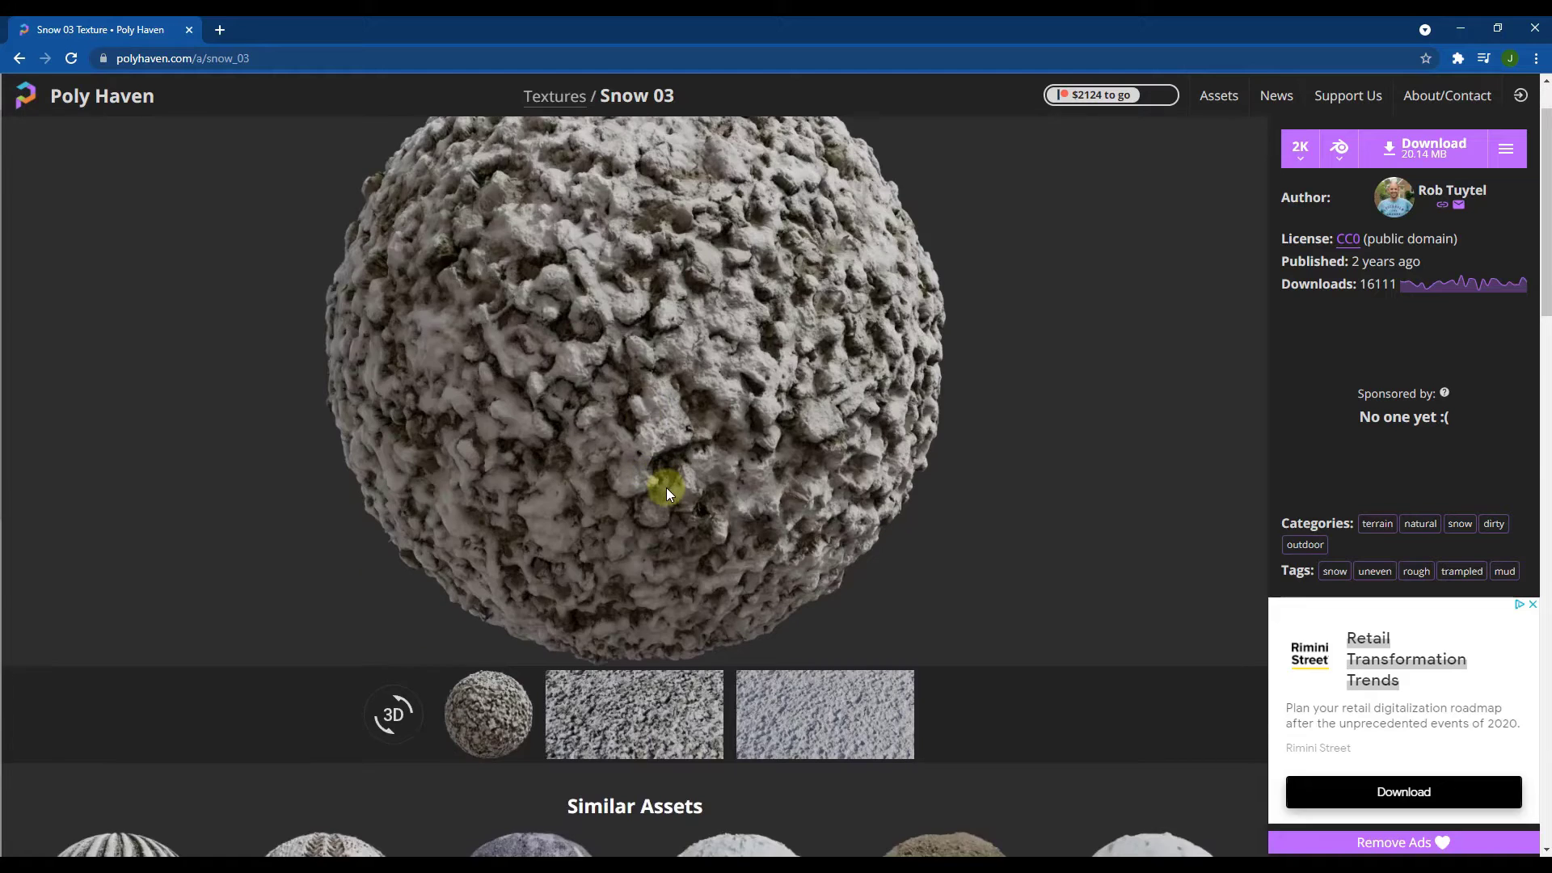
scroll(667, 432, "up", 1)
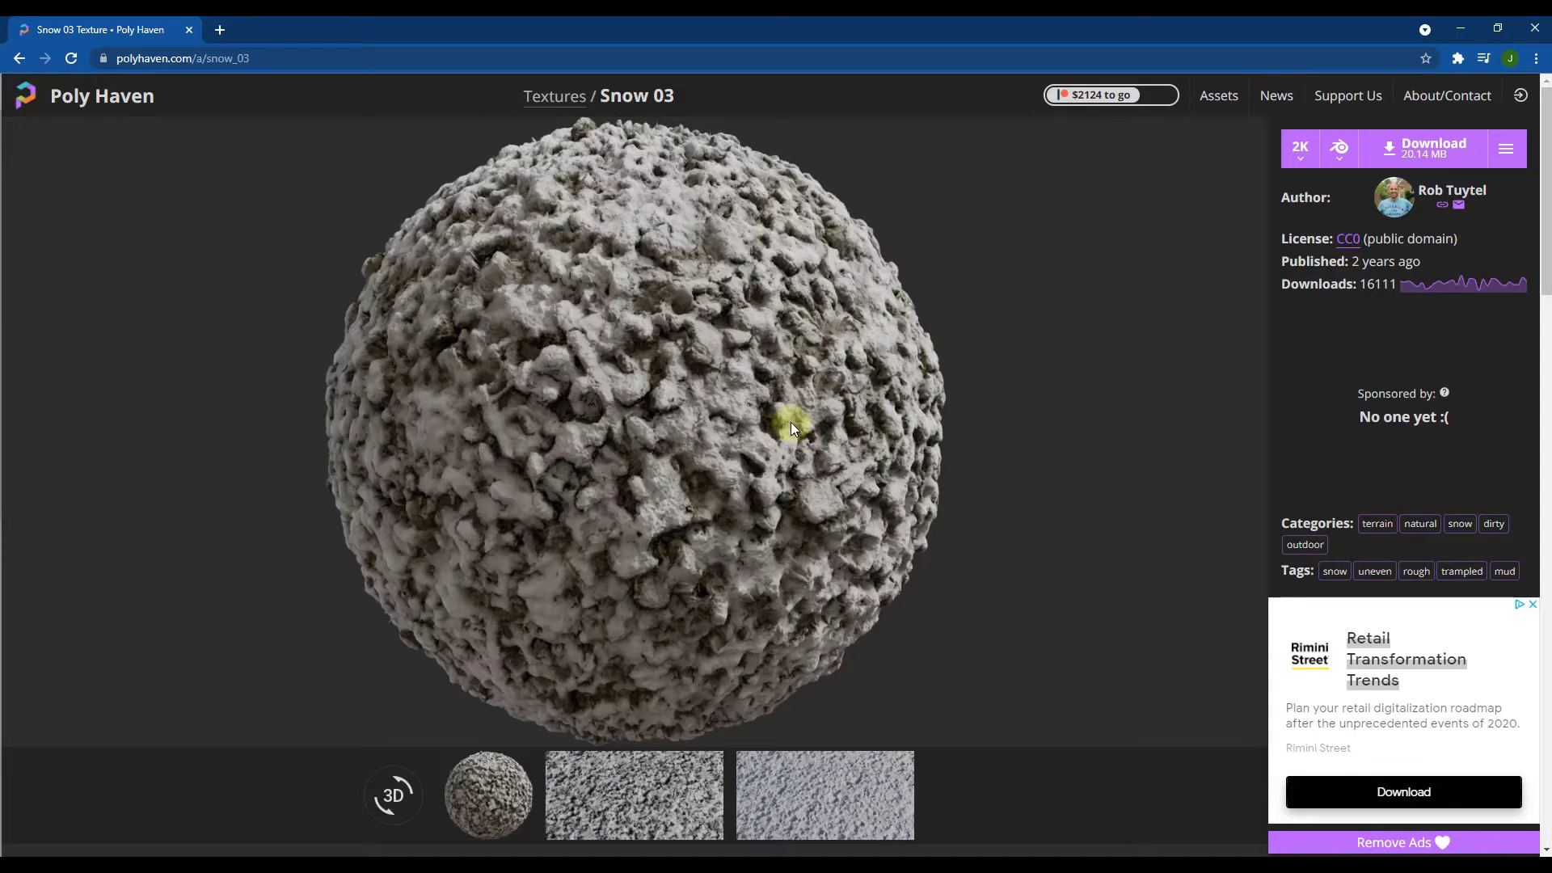
left_click(1340, 152)
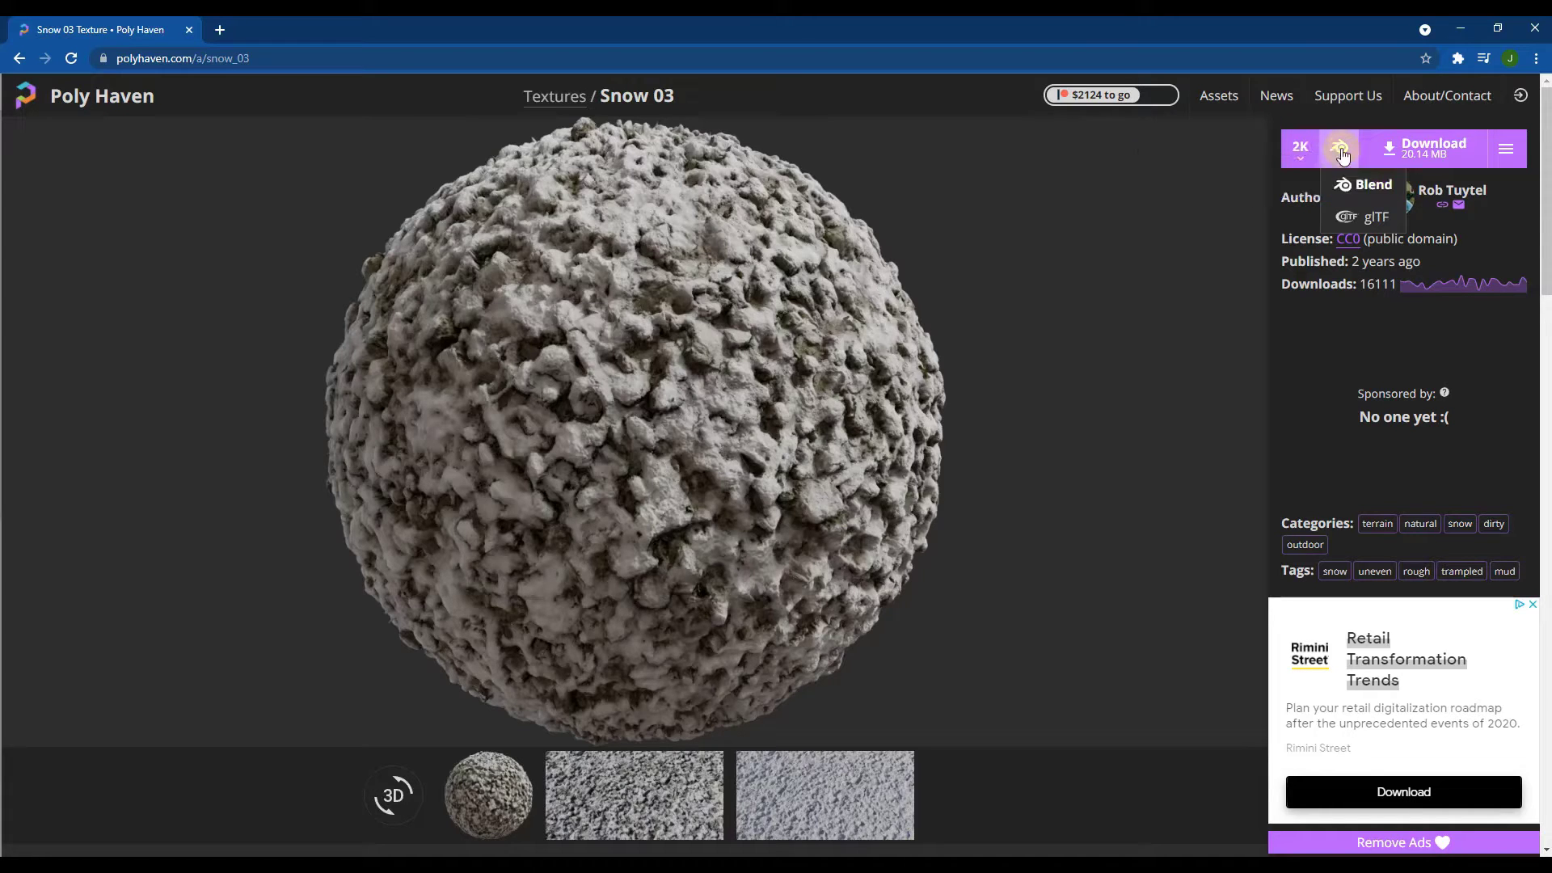
left_click(1343, 153)
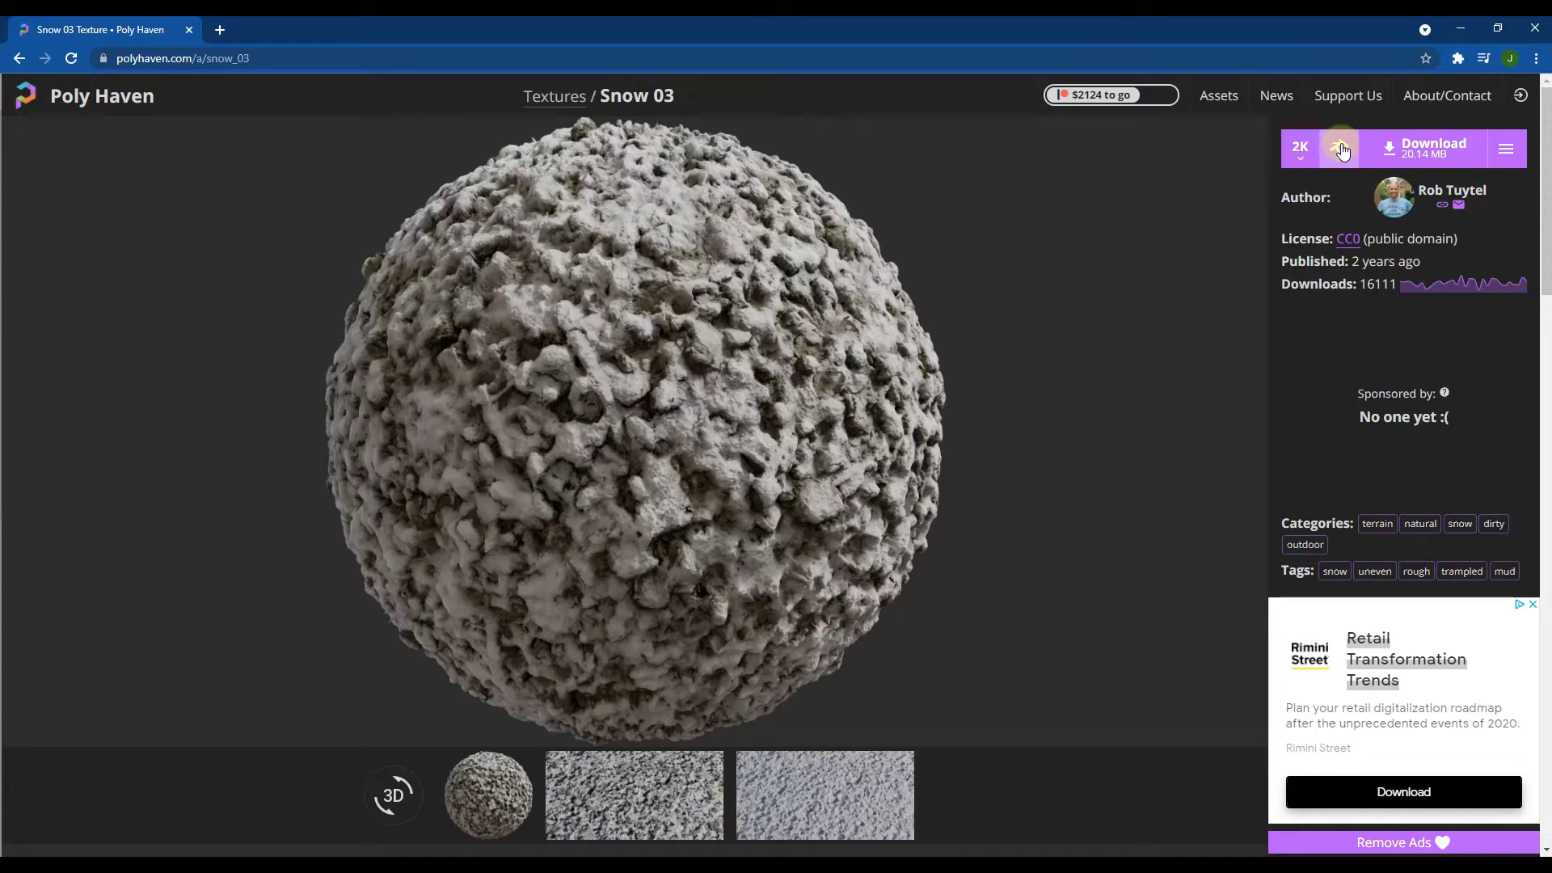
left_click(1506, 149)
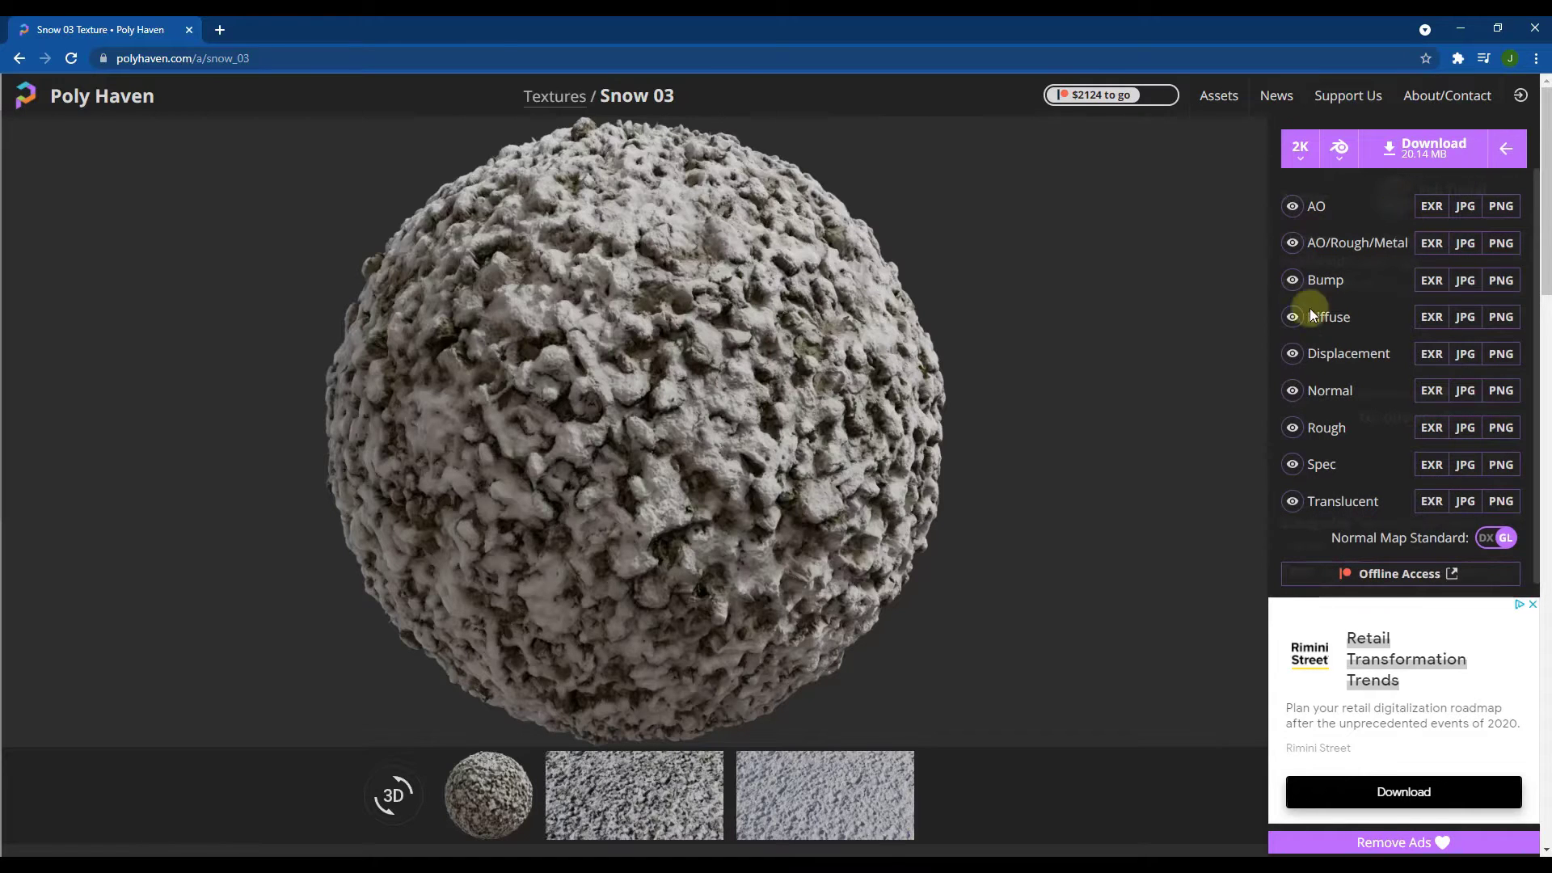
left_click(1492, 172)
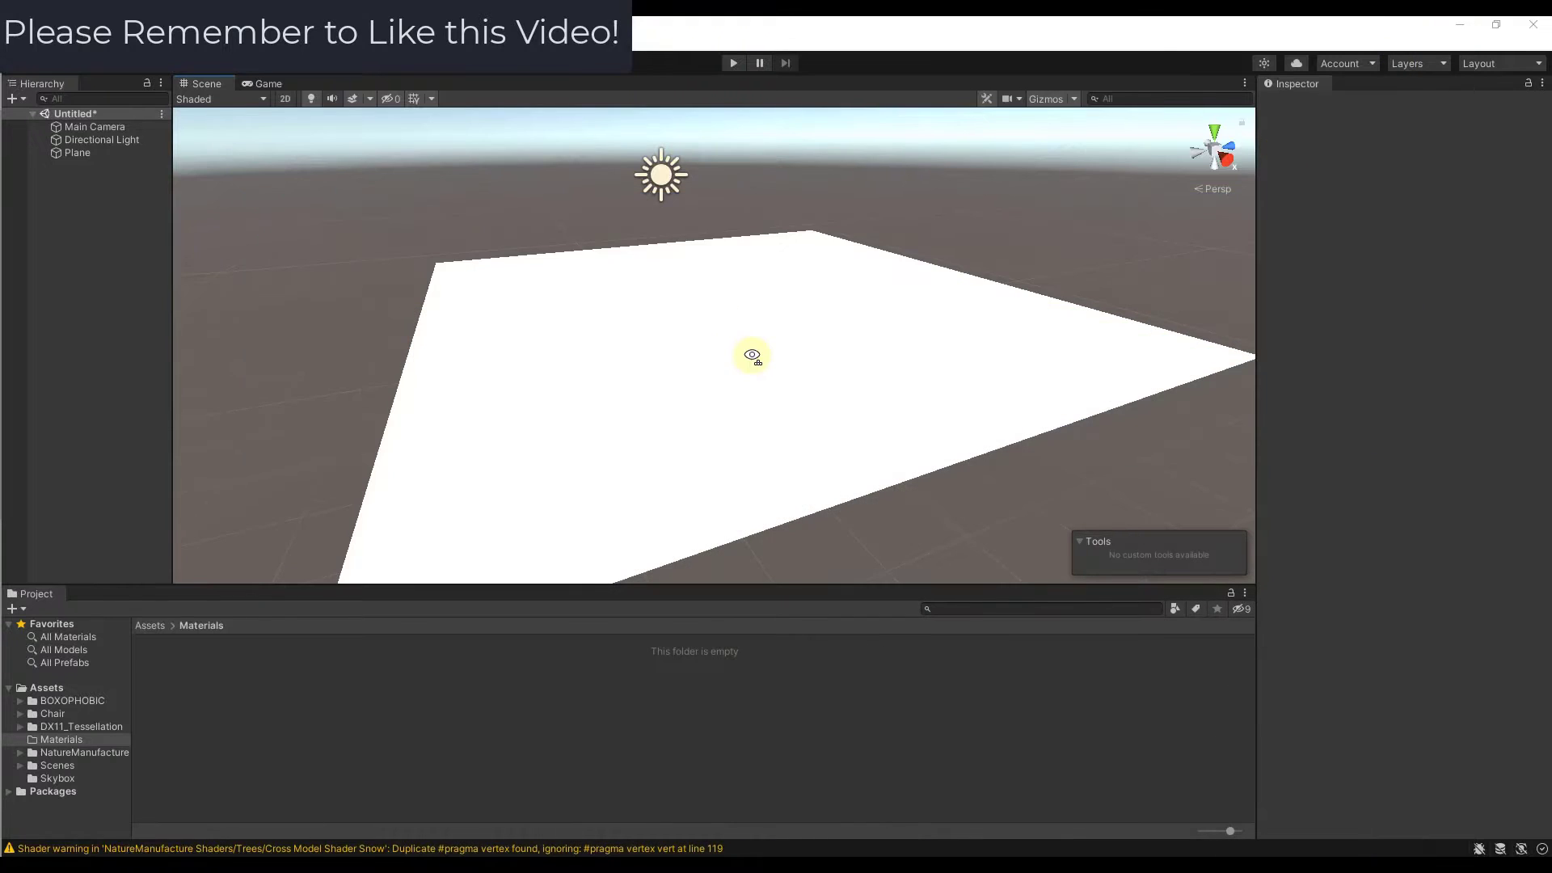
Step: Switch to the Unity project and inspect the components of the plane in the scene
right_click_drag(751, 355, 759, 360)
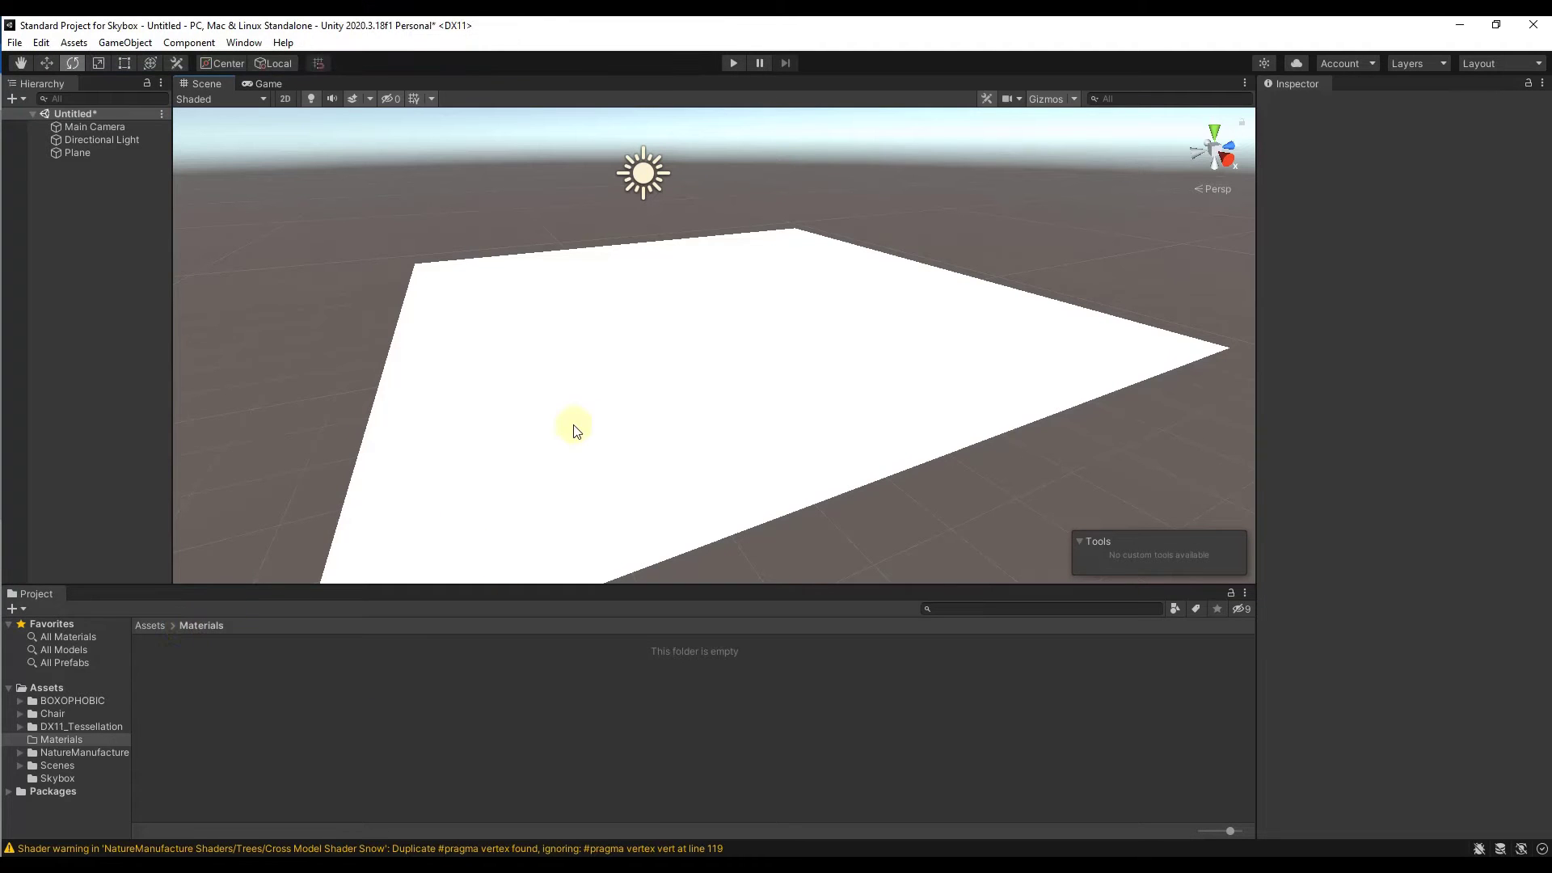
left_click(692, 362)
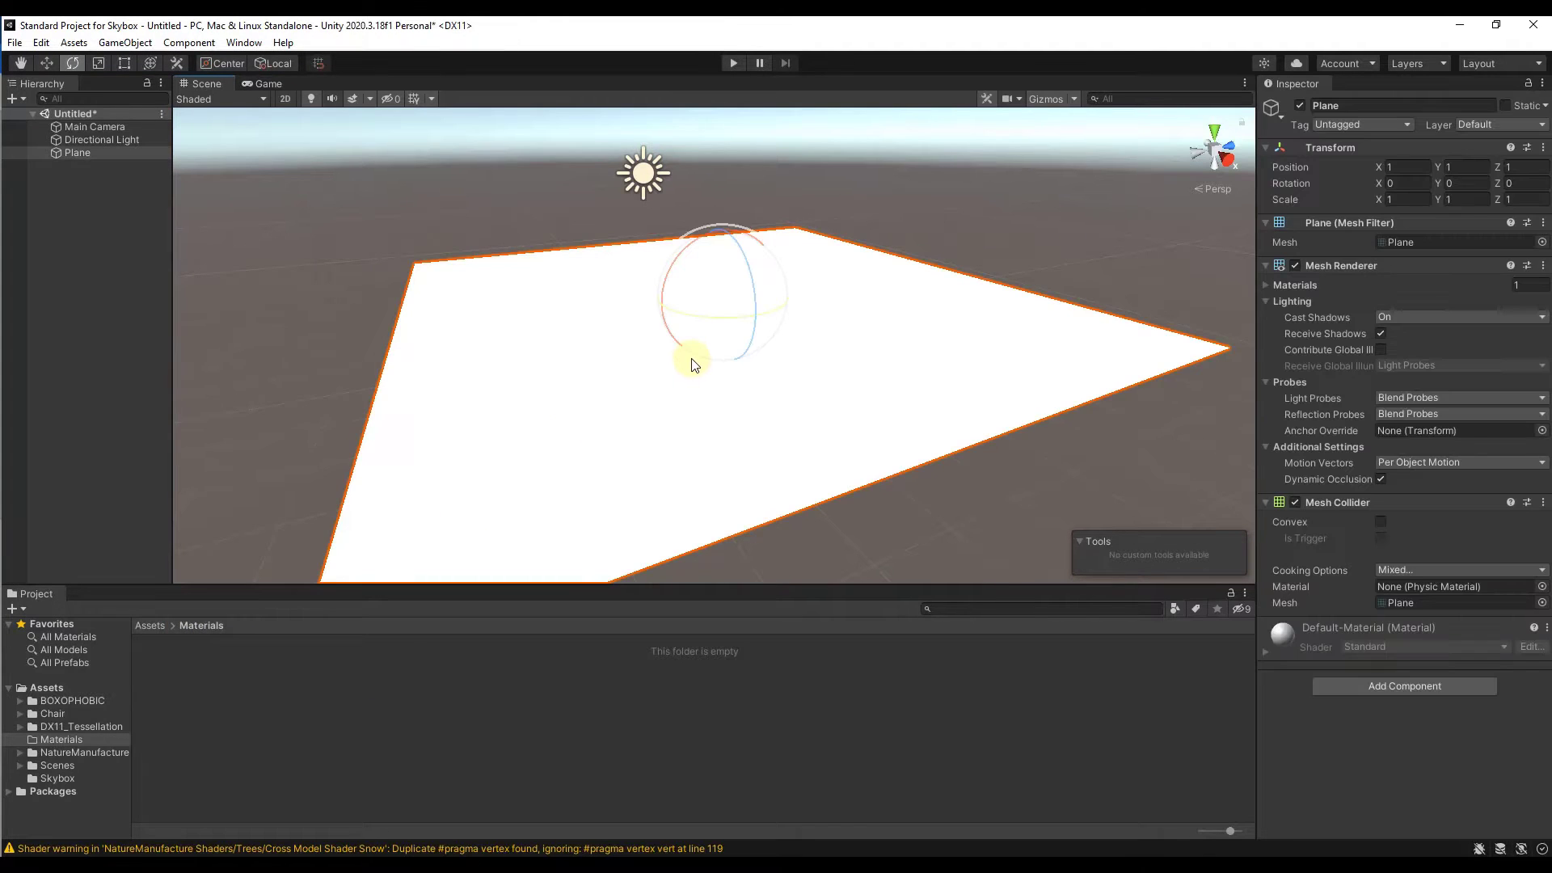
left_click(1074, 215)
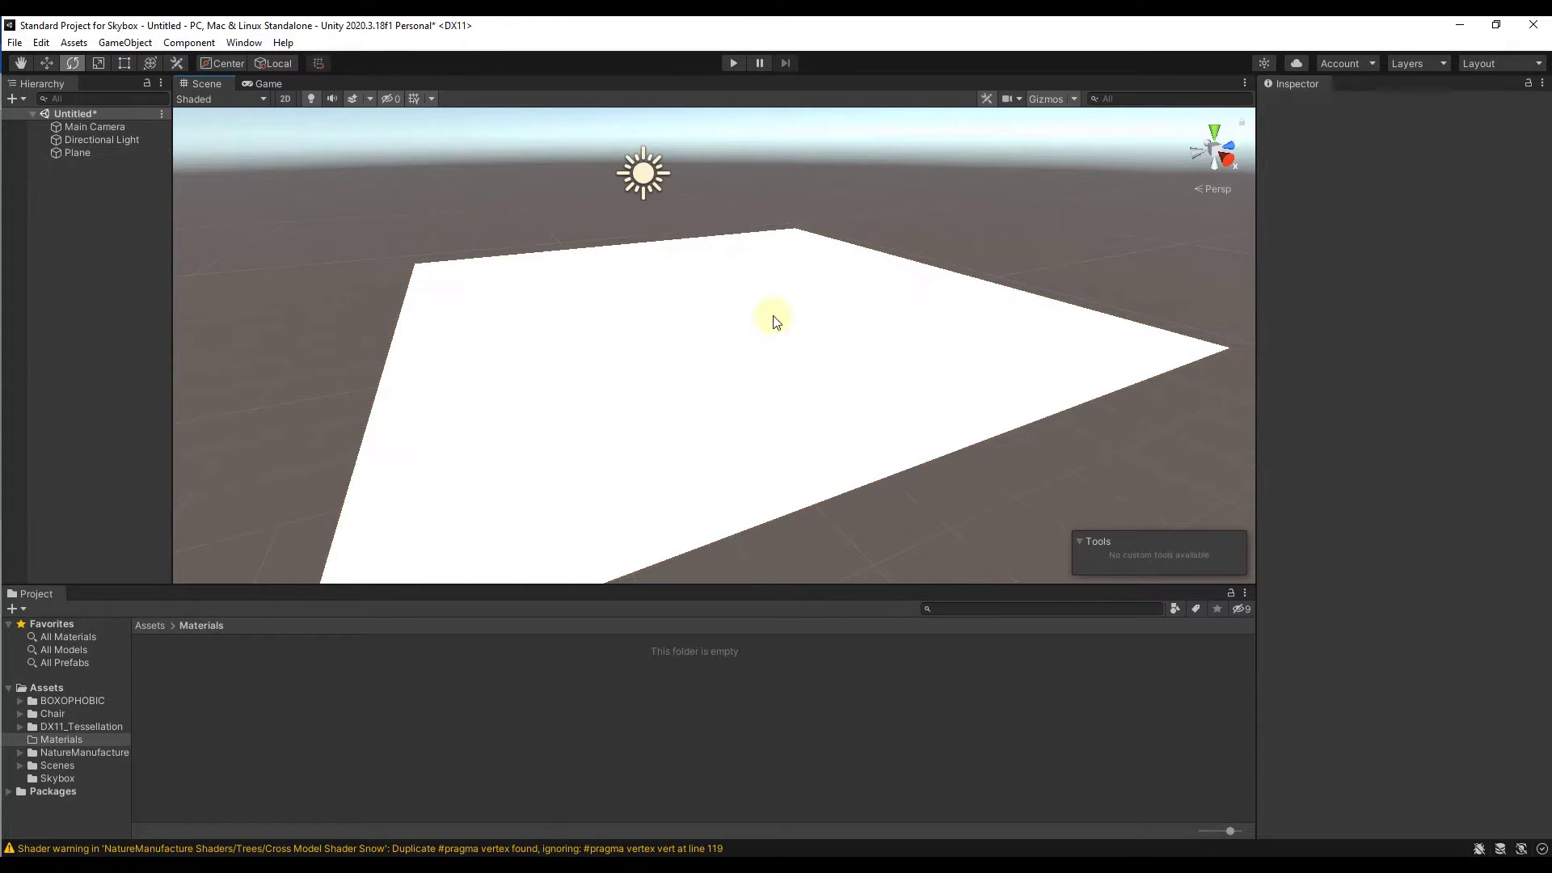
Step: Create a new material named Snowy Ground in the Materials folder
right_click(234, 682)
mouse_move(381, 255)
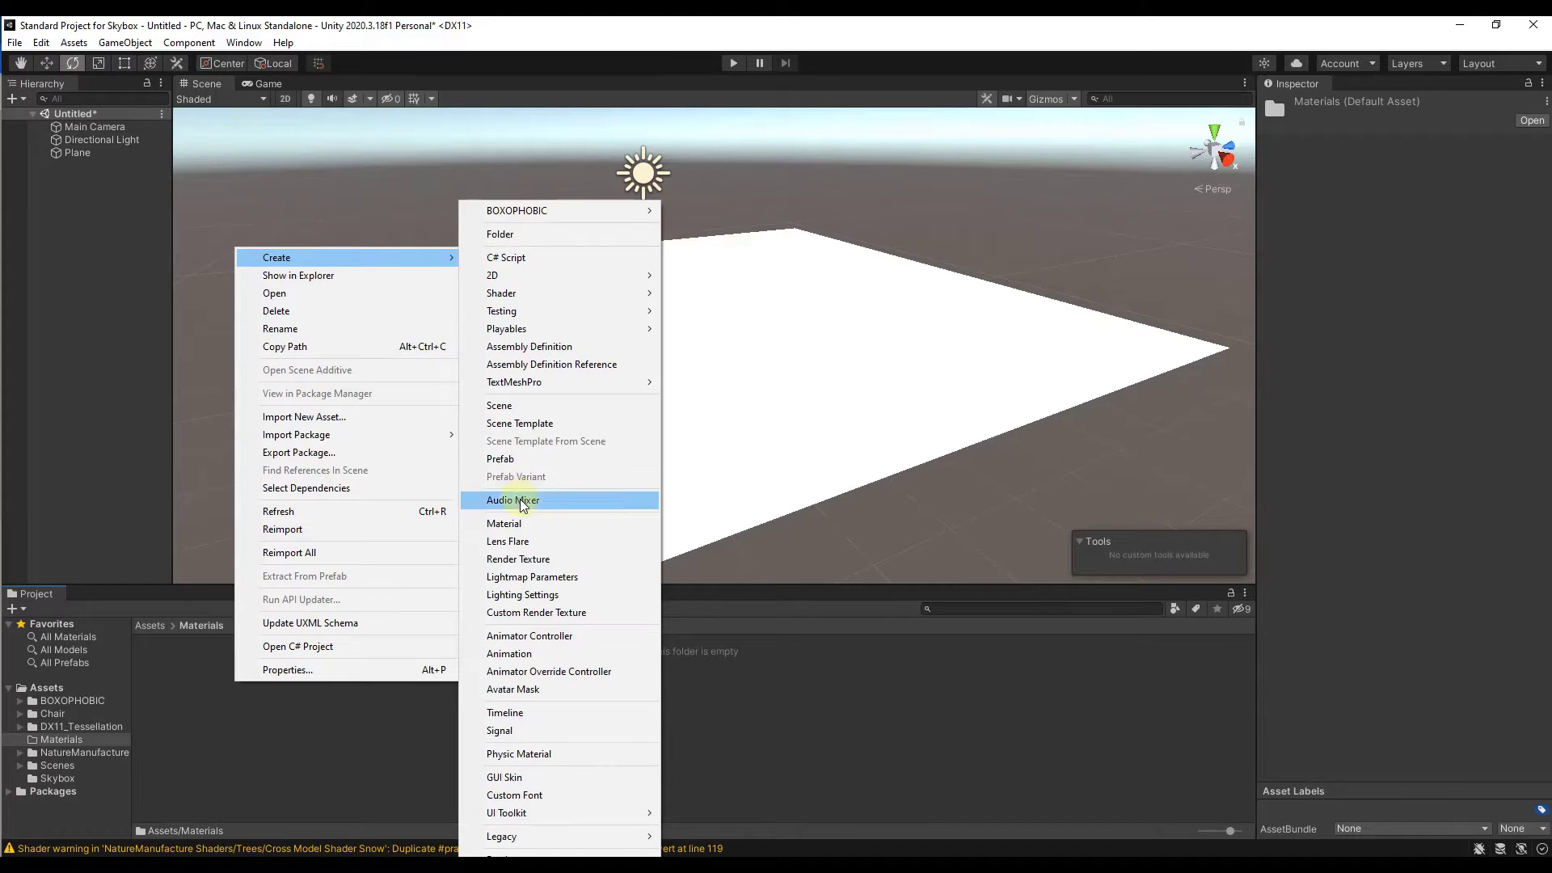
left_click(527, 524)
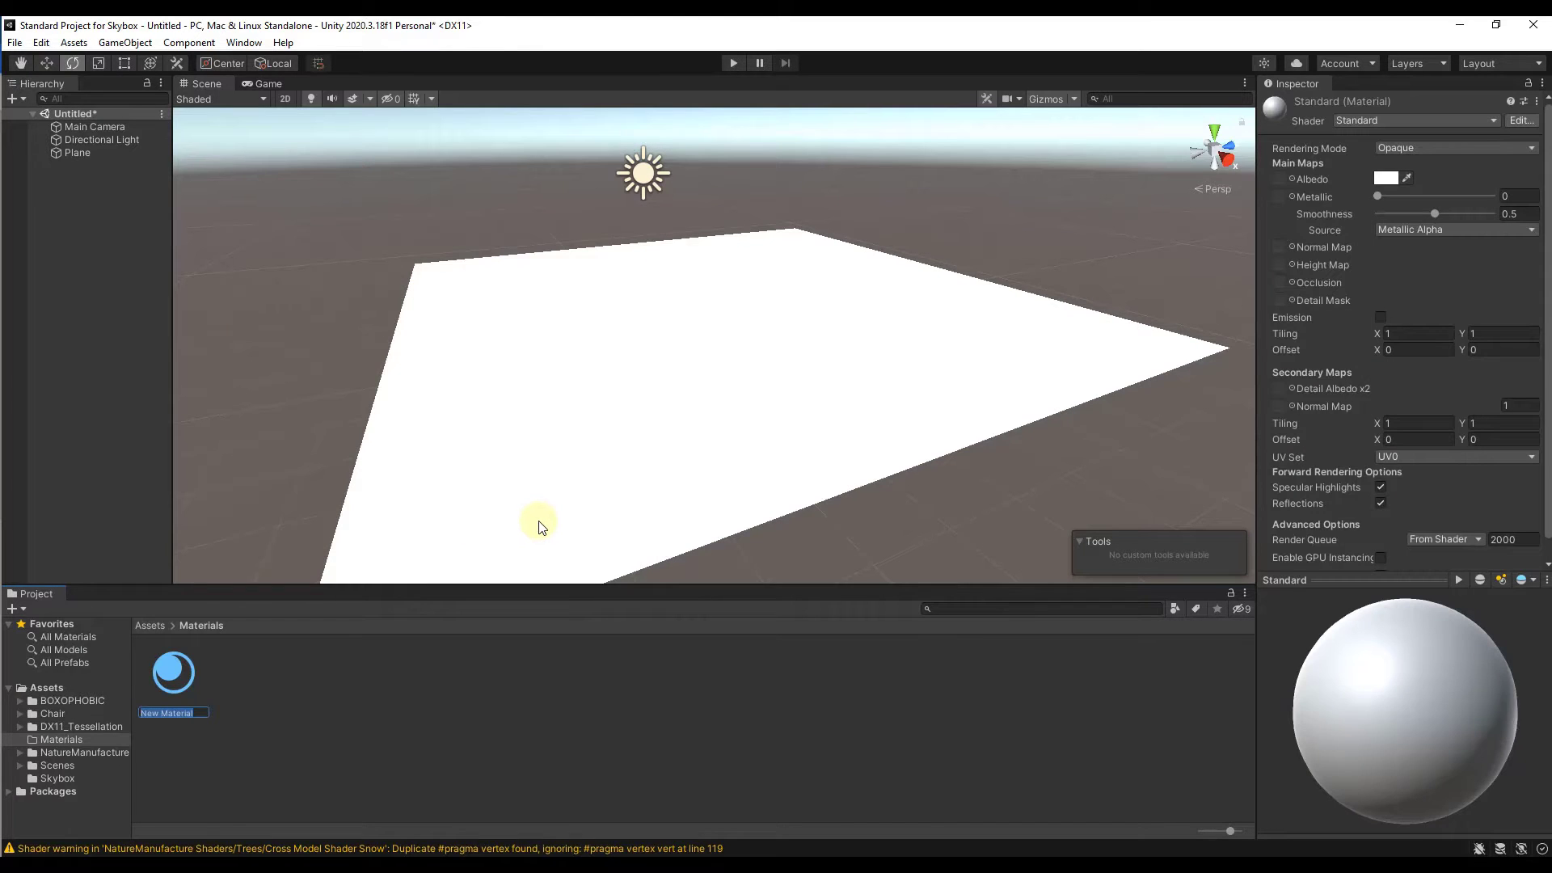
type("Snowy Ground")
key("Return")
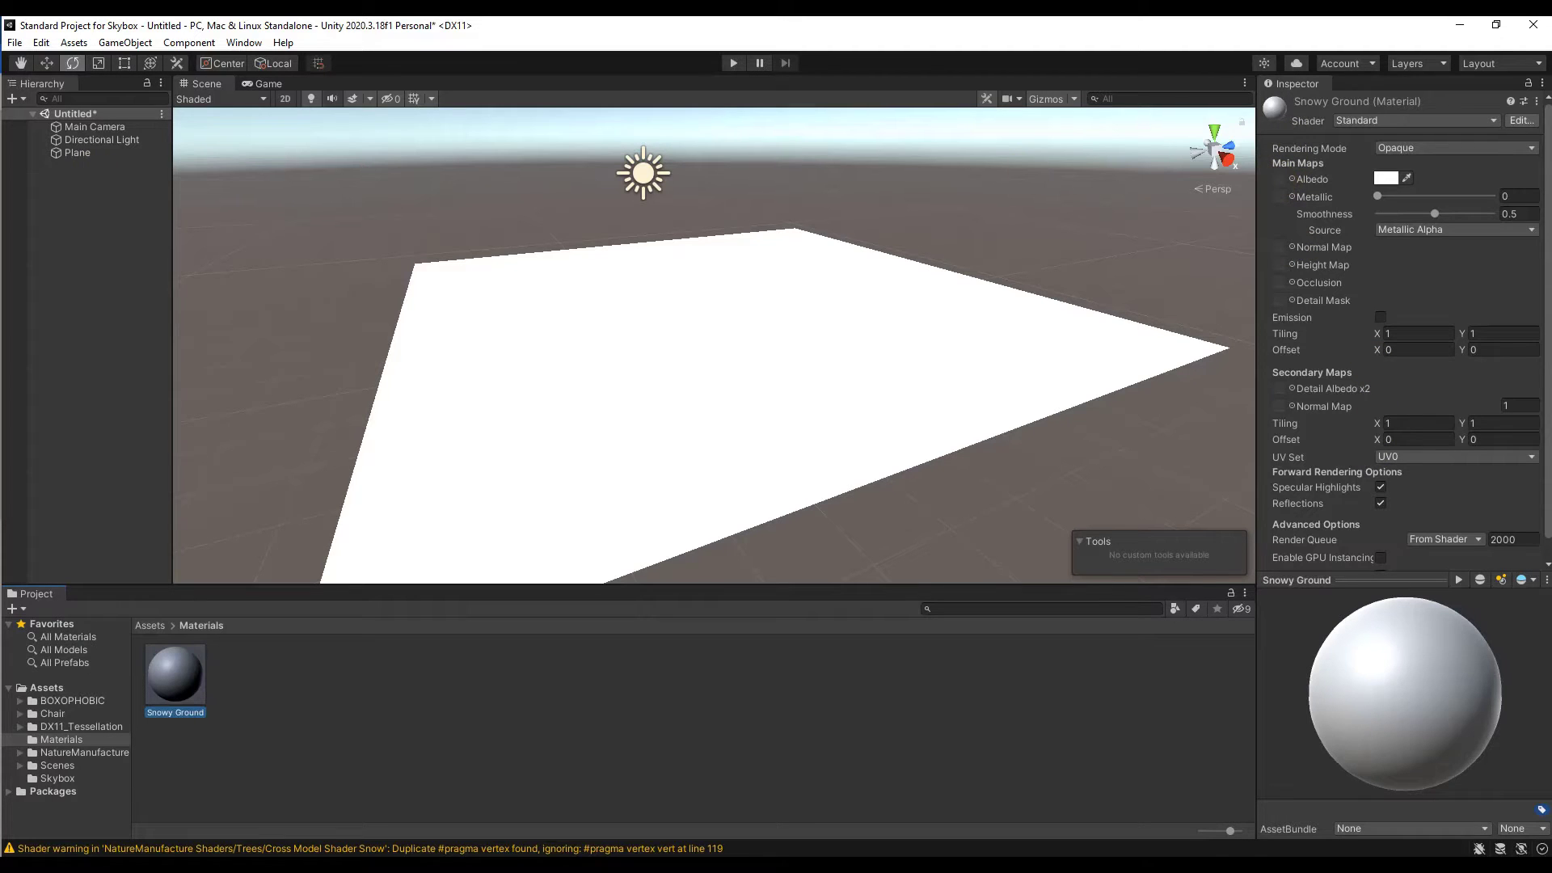
Step: Bring up the snow_03 textures folder in File Explorer and display its files as icon thumbnails
left_click_drag(0, 190, 758, 89)
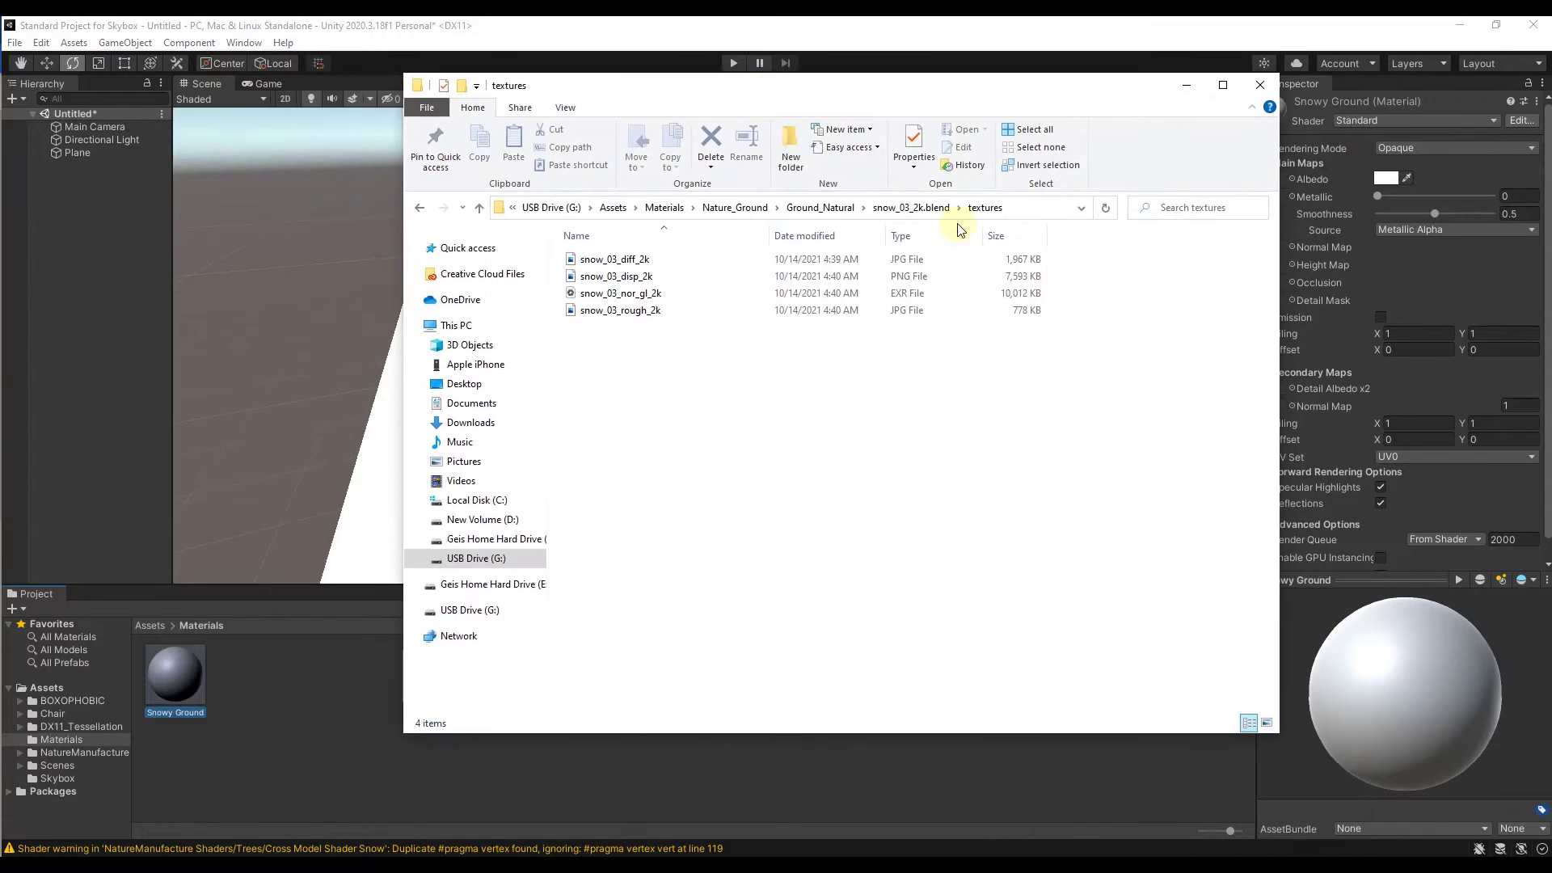
right_click(633, 363)
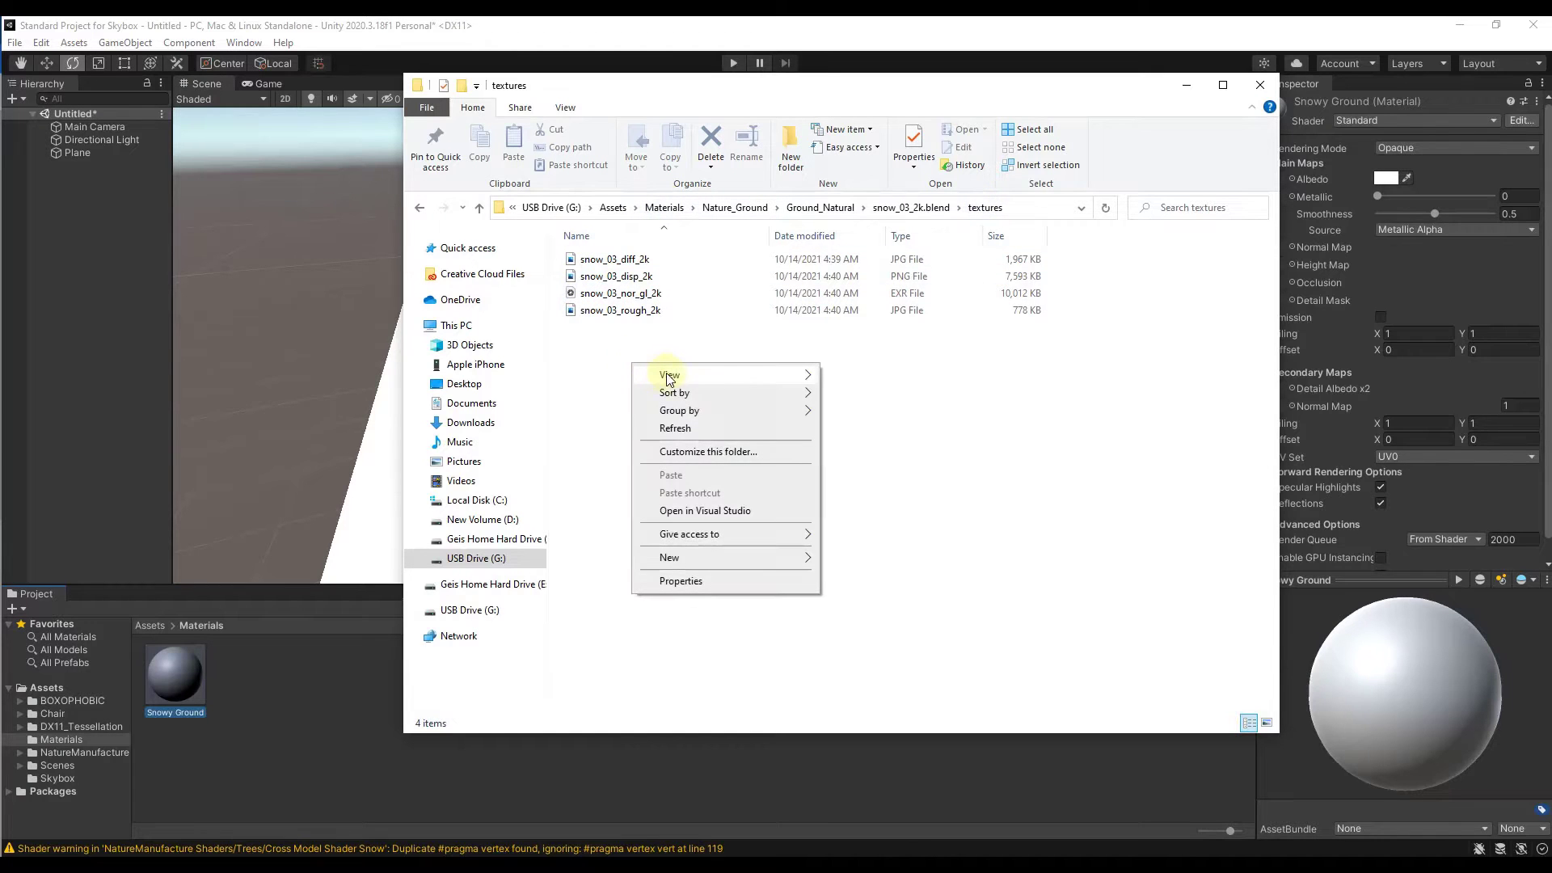
mouse_move(671, 375)
left_click(866, 396)
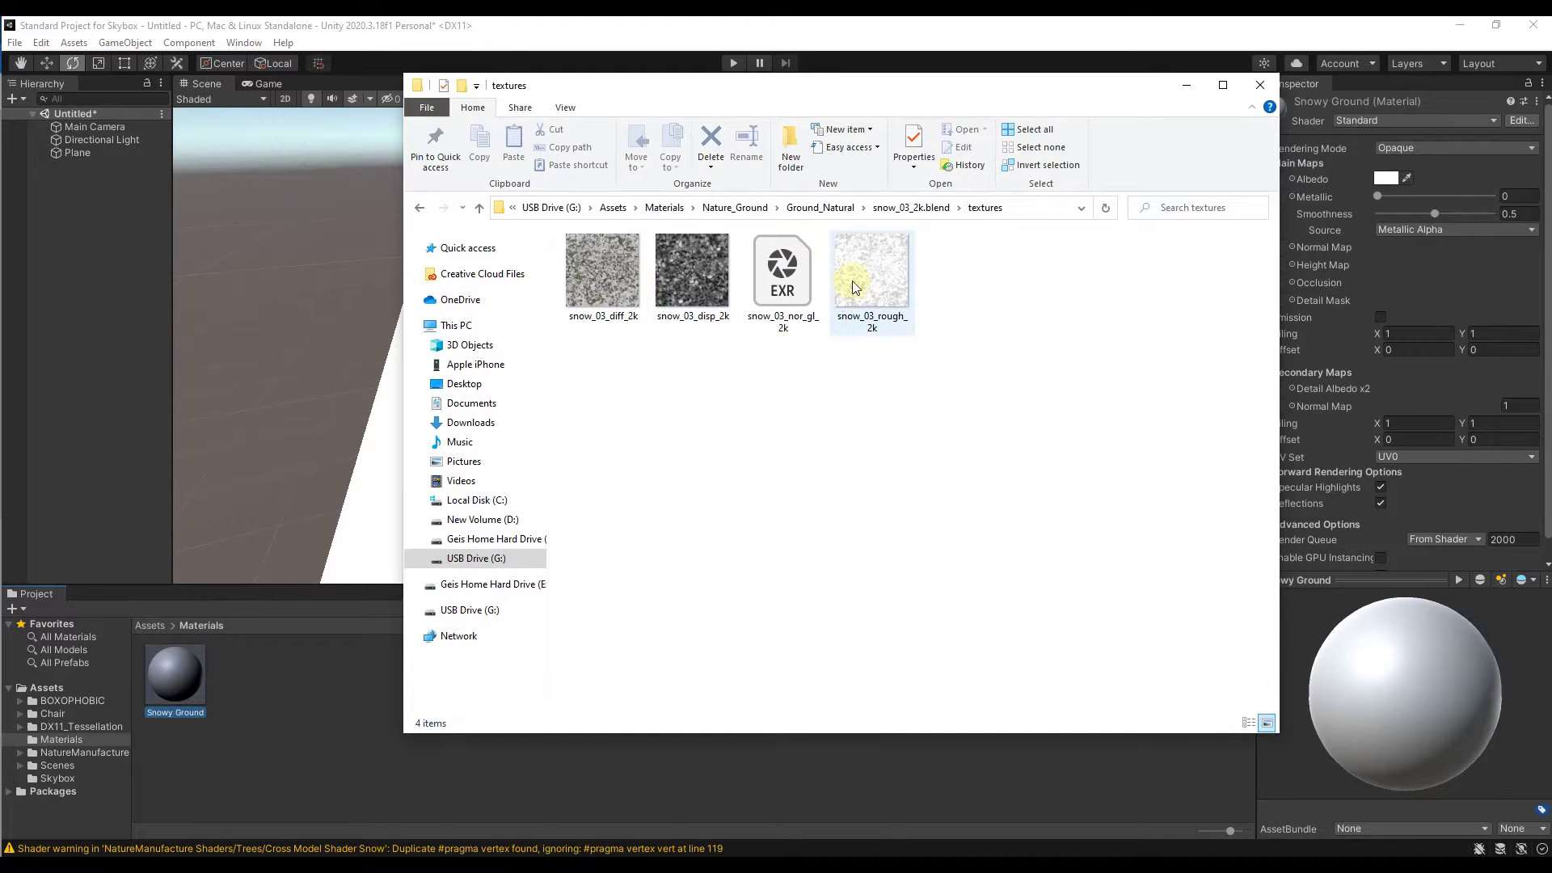
left_click_drag(869, 86, 0, 138)
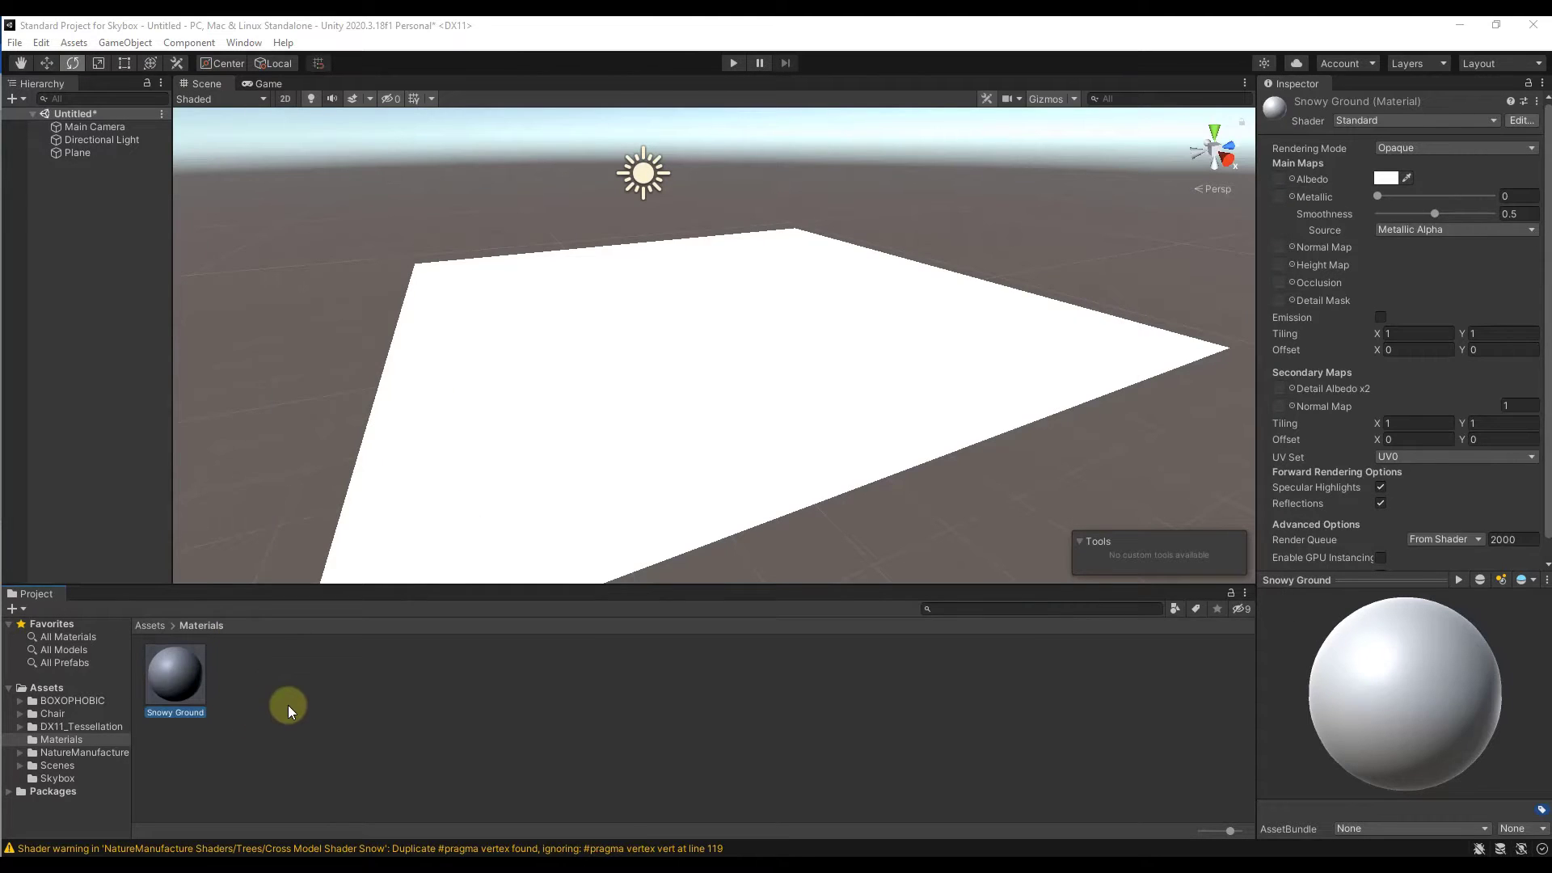
Step: Import all four snow_03 texture files from the textures folder into the project's Materials folder
left_click_drag(0, 176, 905, 157)
left_click_drag(933, 421, 526, 292)
left_click_drag(594, 342, 264, 705)
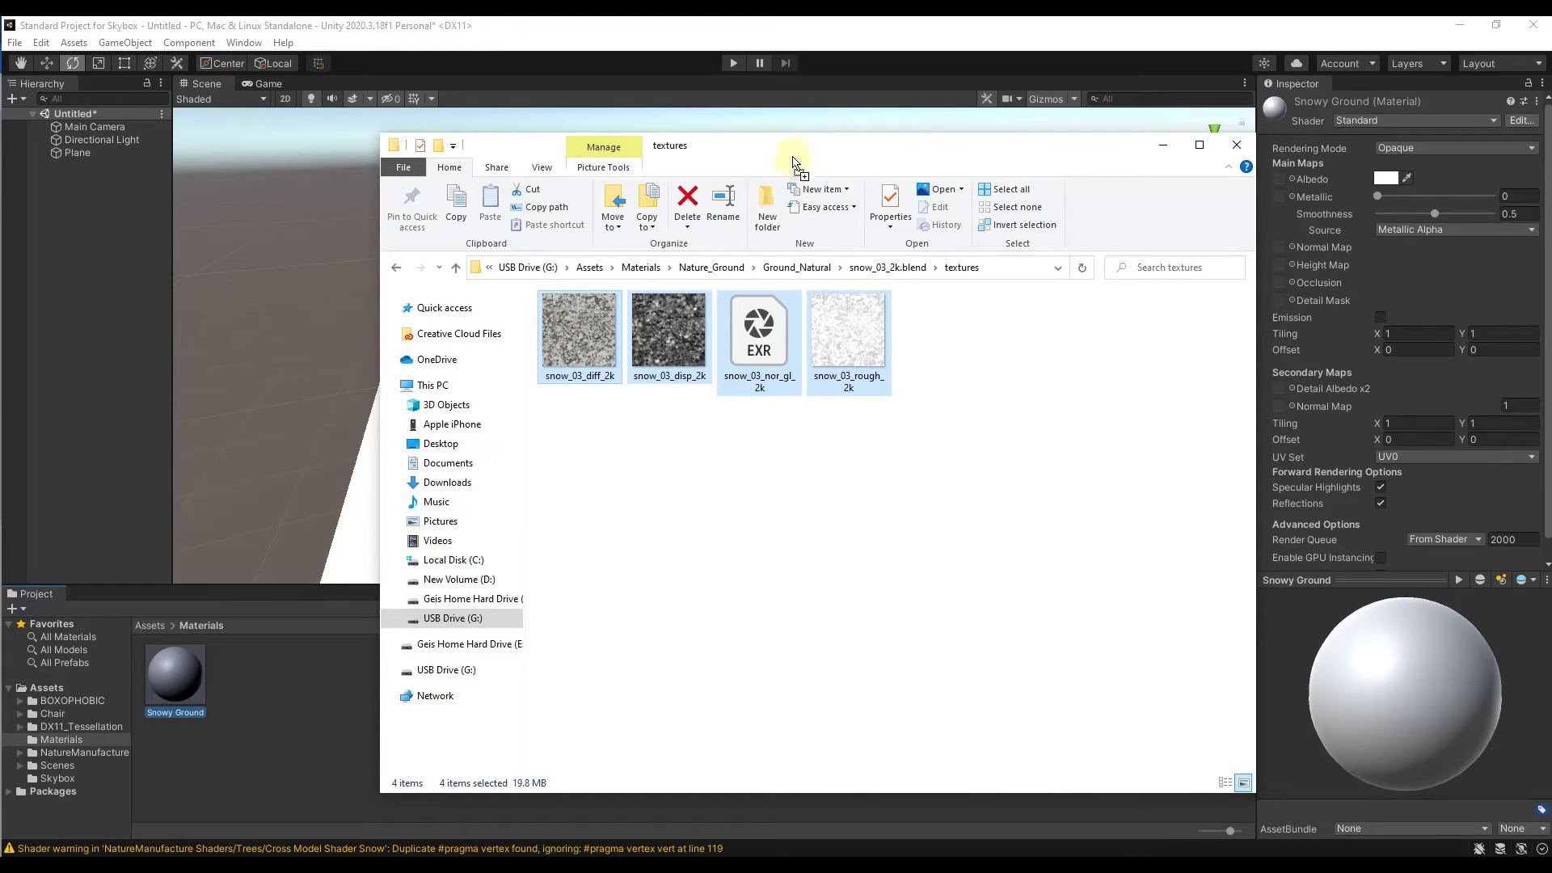
left_click_drag(842, 148, 0, 242)
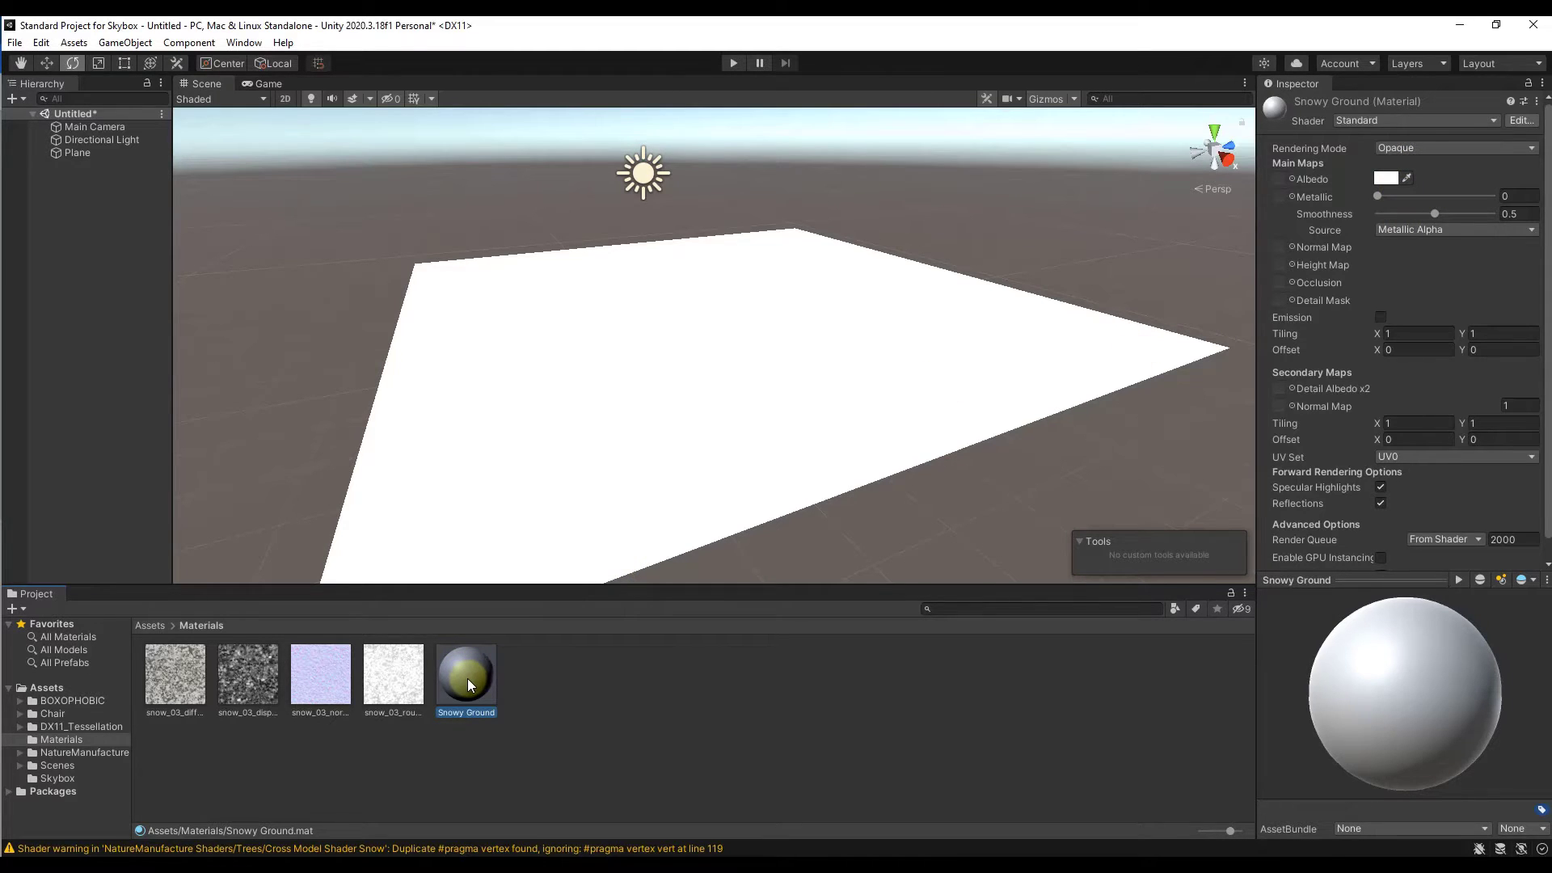
Step: Assign the snow_03 diffuse texture to Snowy Ground's Albedo and the normal texture to its Normal Map, fixing the texture's normal map type
left_click(171, 671)
left_click_drag(179, 672, 1278, 178)
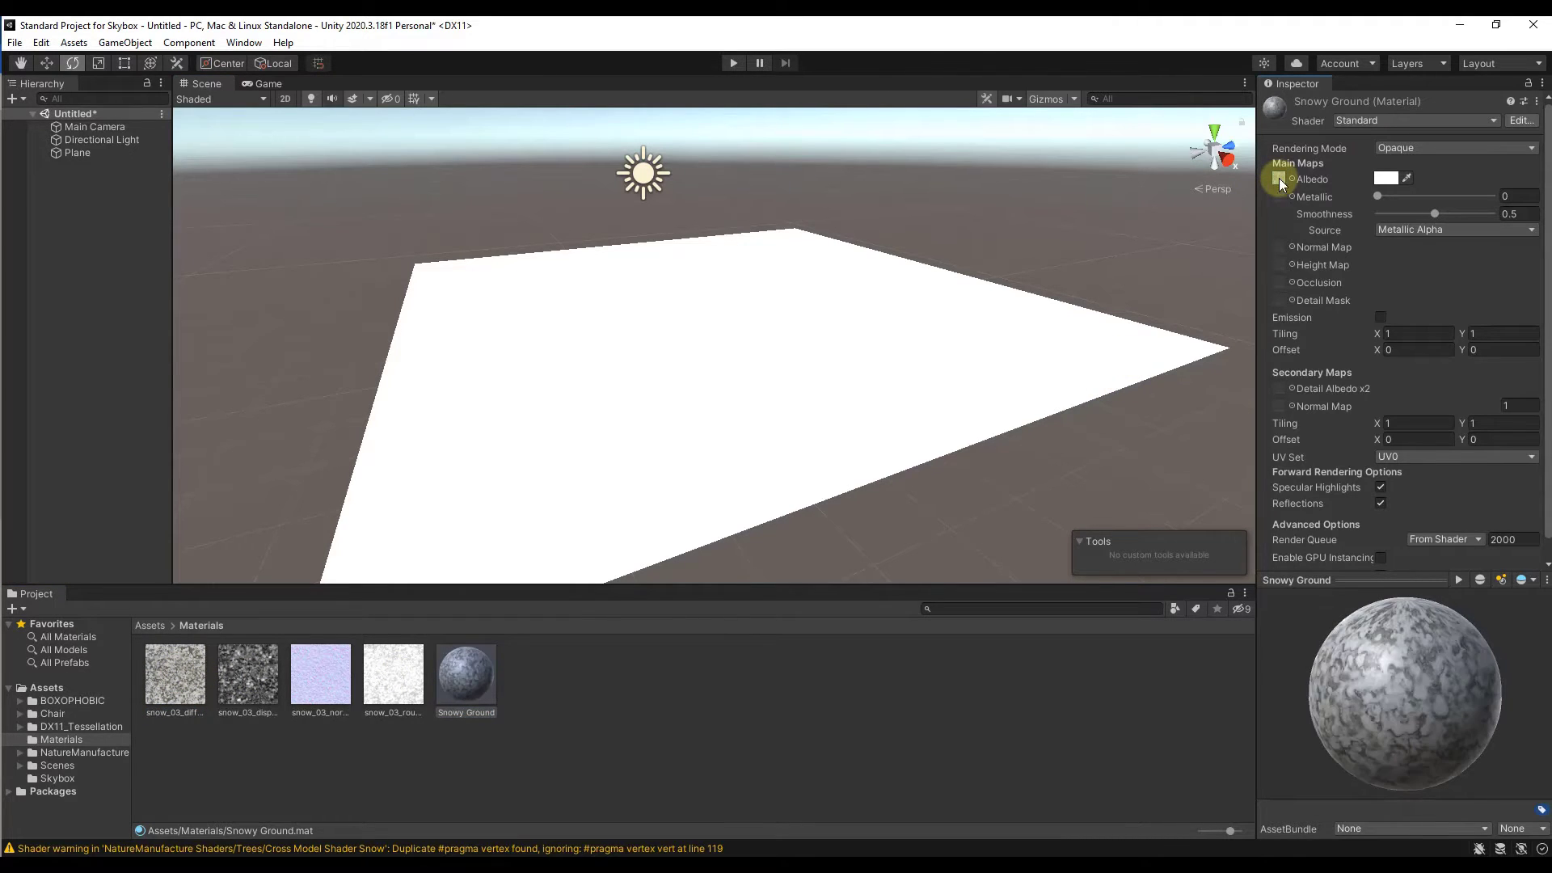
left_click(327, 697)
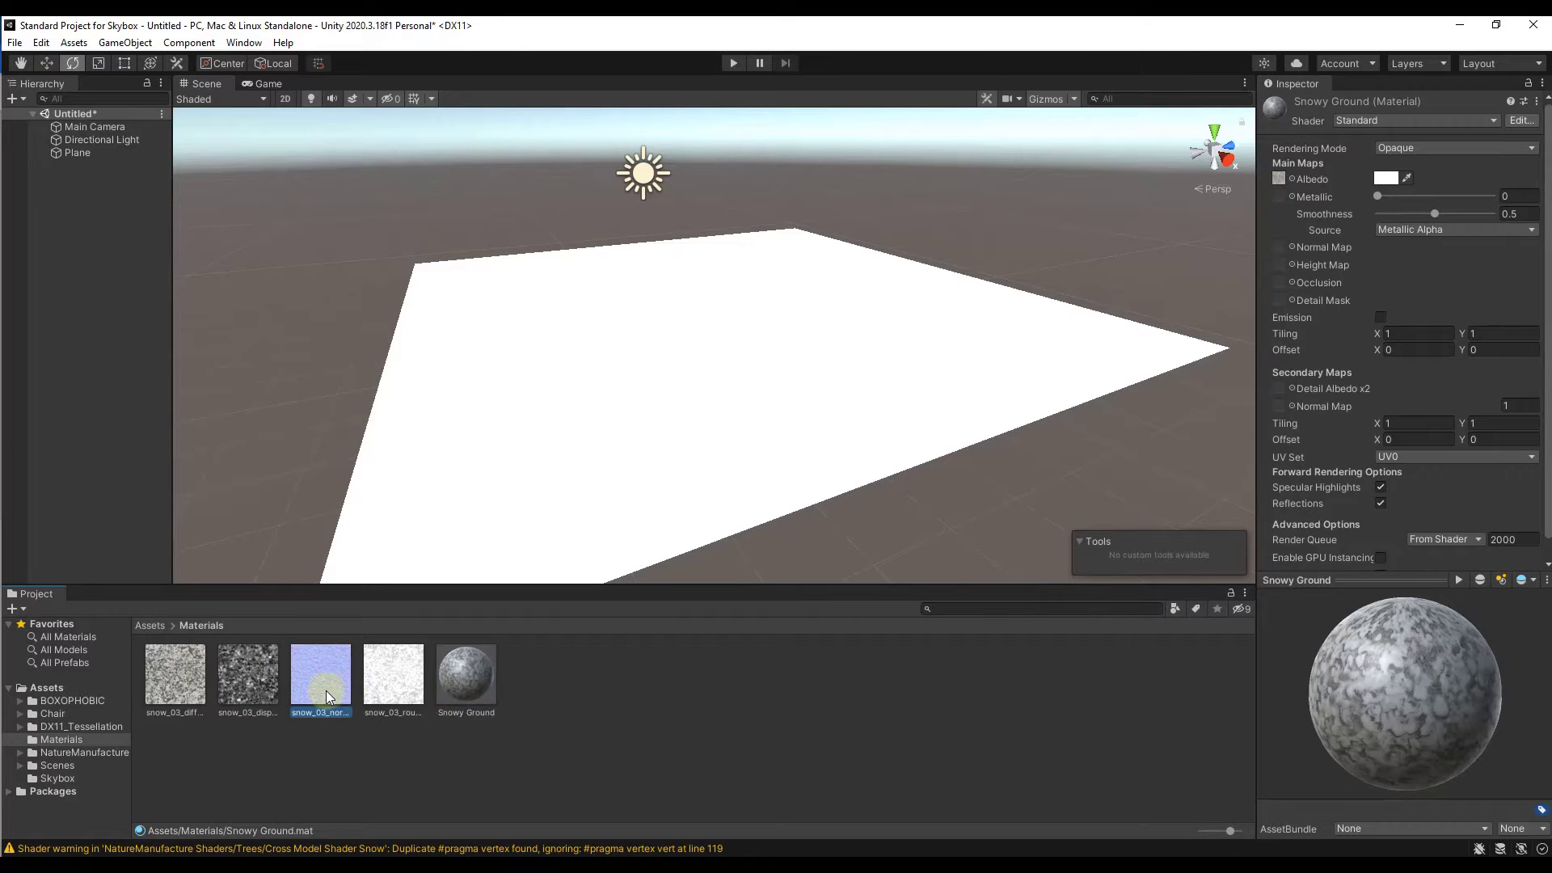
left_click_drag(328, 696, 1278, 244)
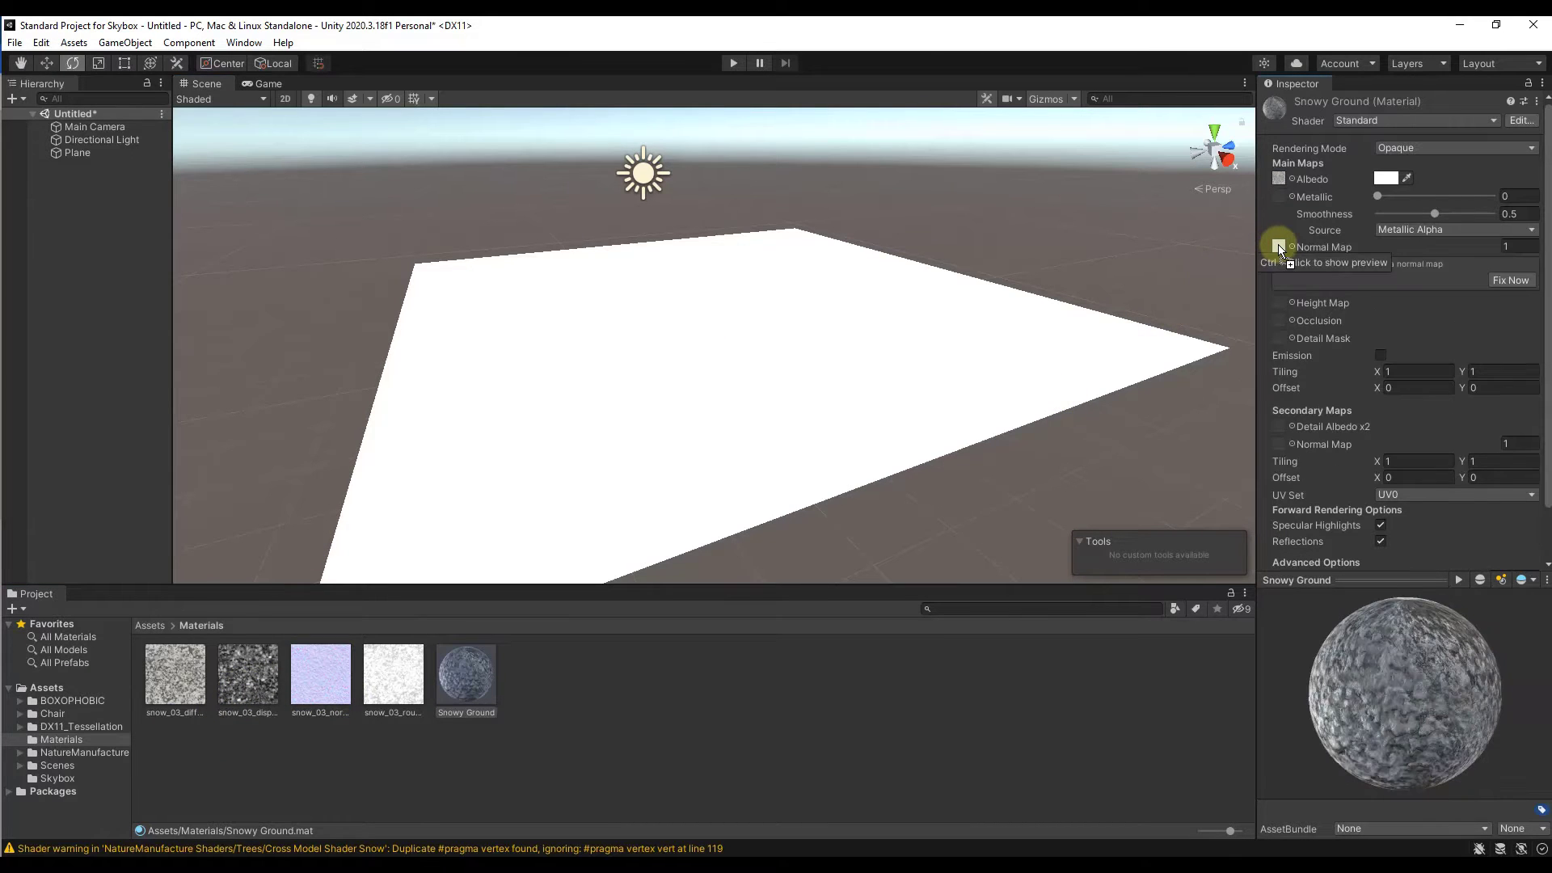
left_click(1510, 280)
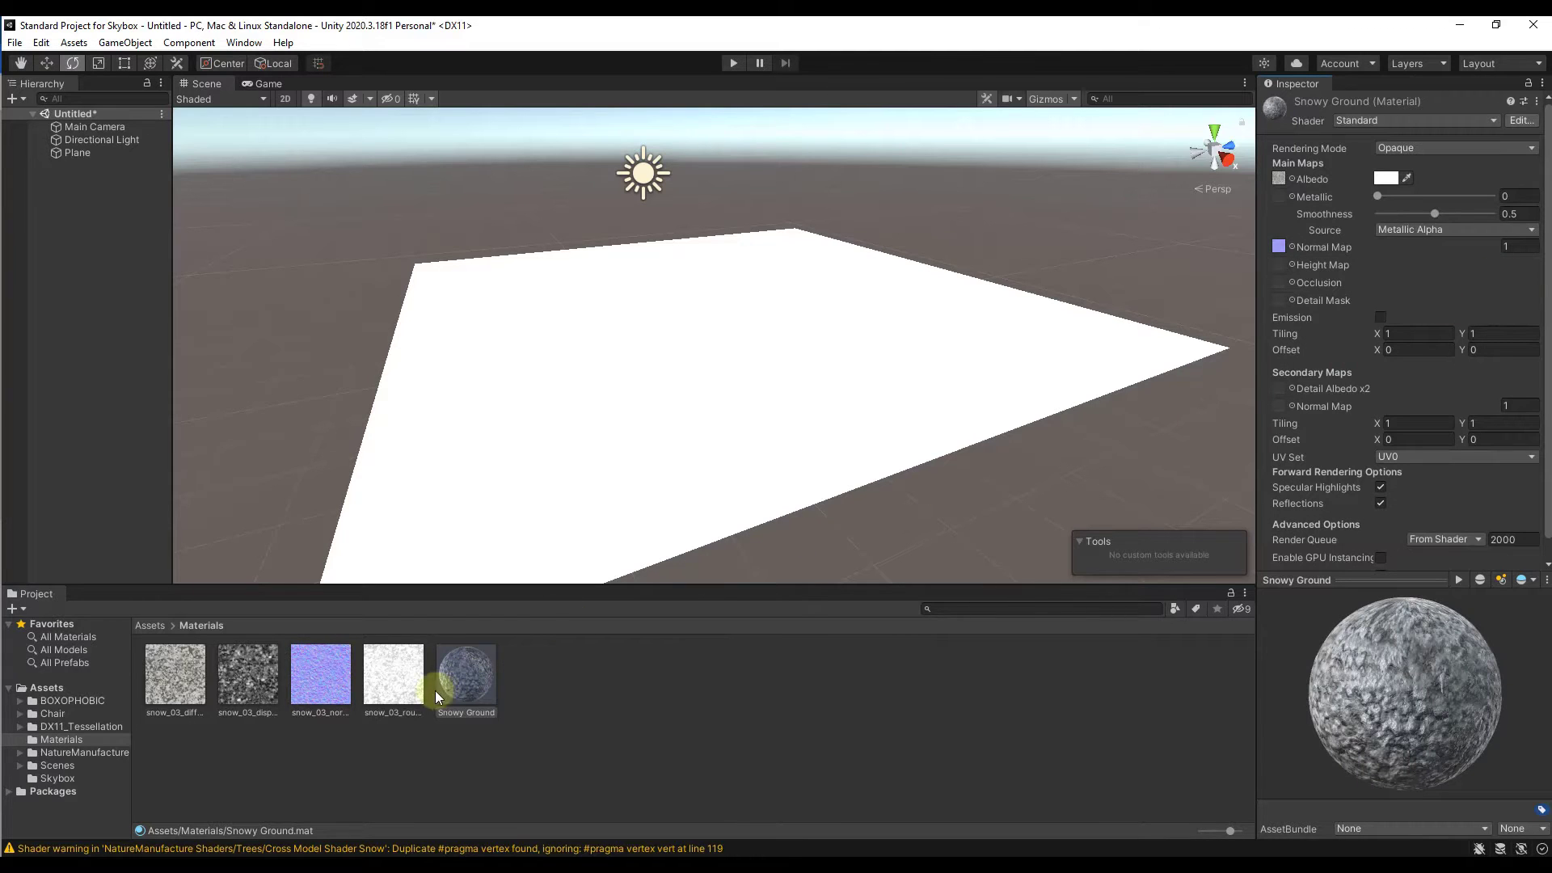
Step: Apply the Snowy Ground material to the plane and examine its surface up close and from a distance
left_click_drag(467, 686, 722, 407)
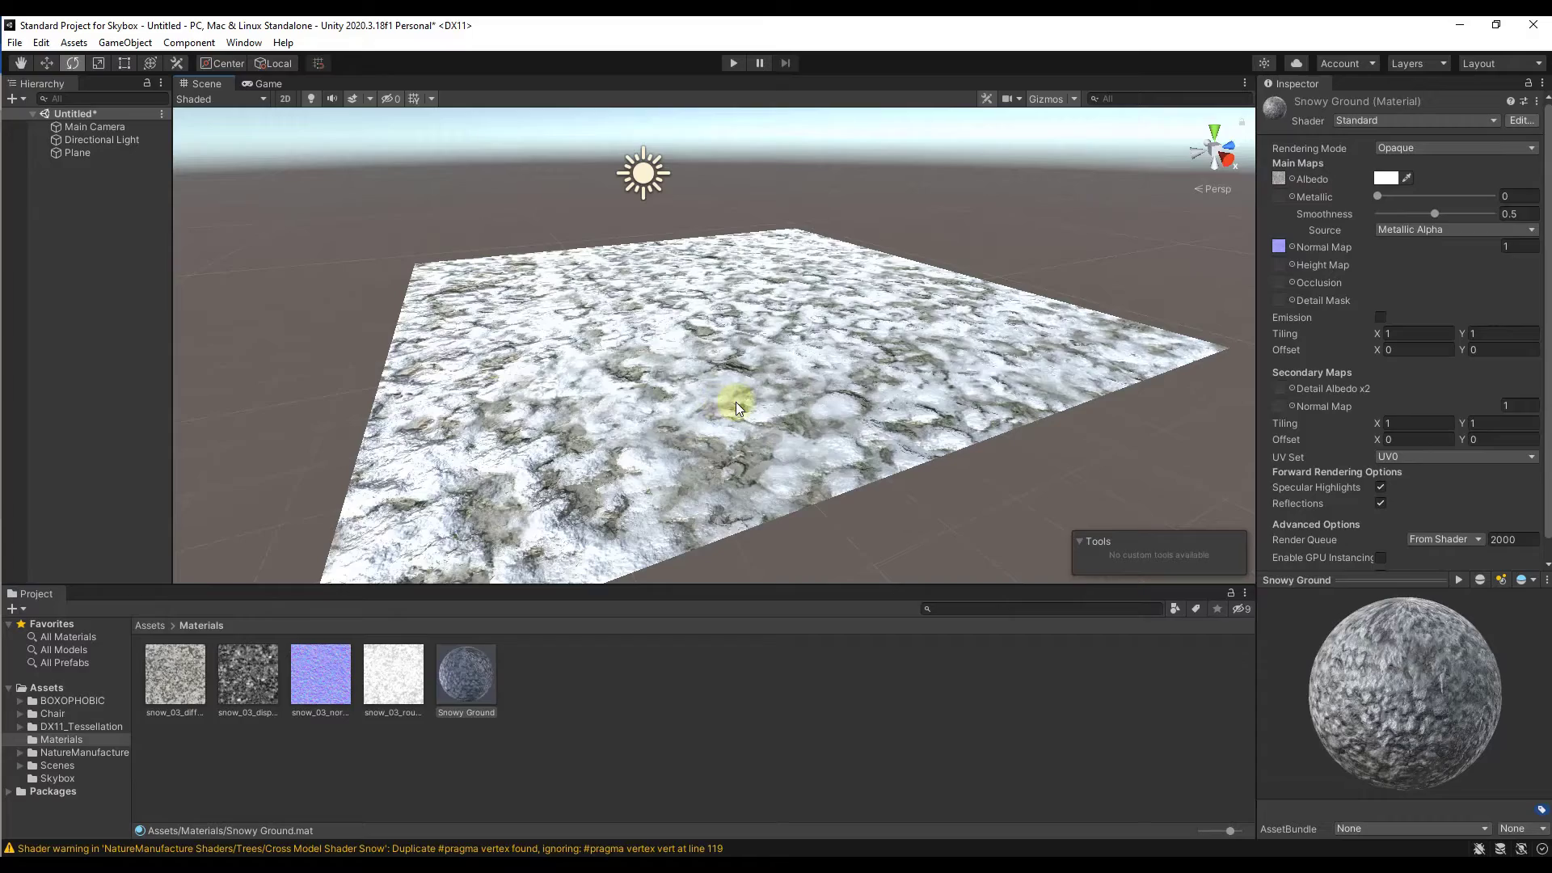
right_click_drag(735, 402, 934, 413)
key("w")
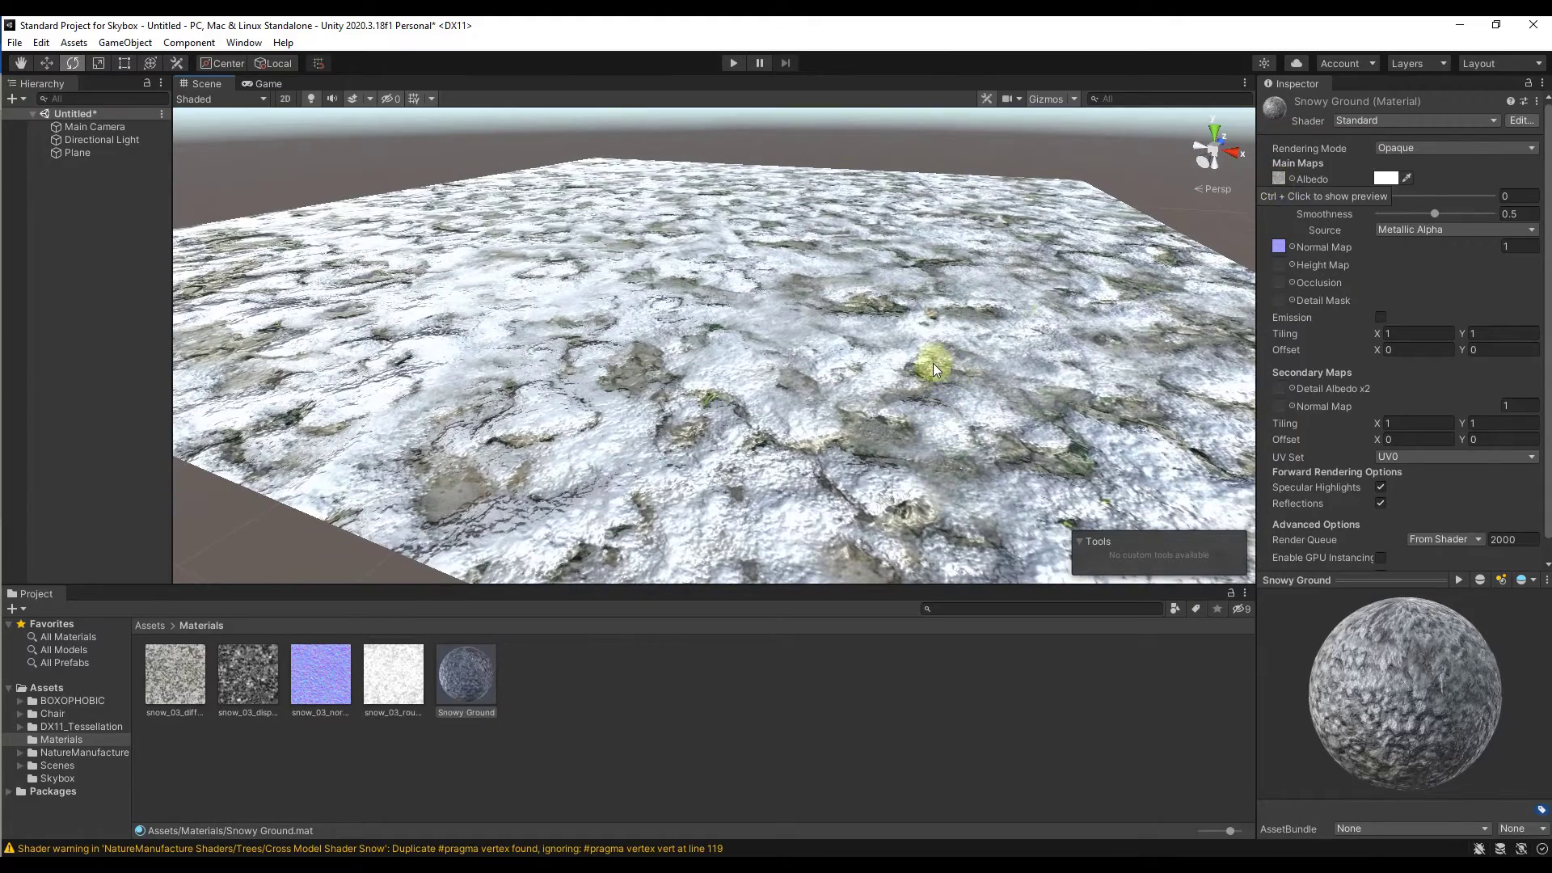
left_click_drag(1278, 246, 1278, 245)
right_click_drag(857, 418, 748, 381)
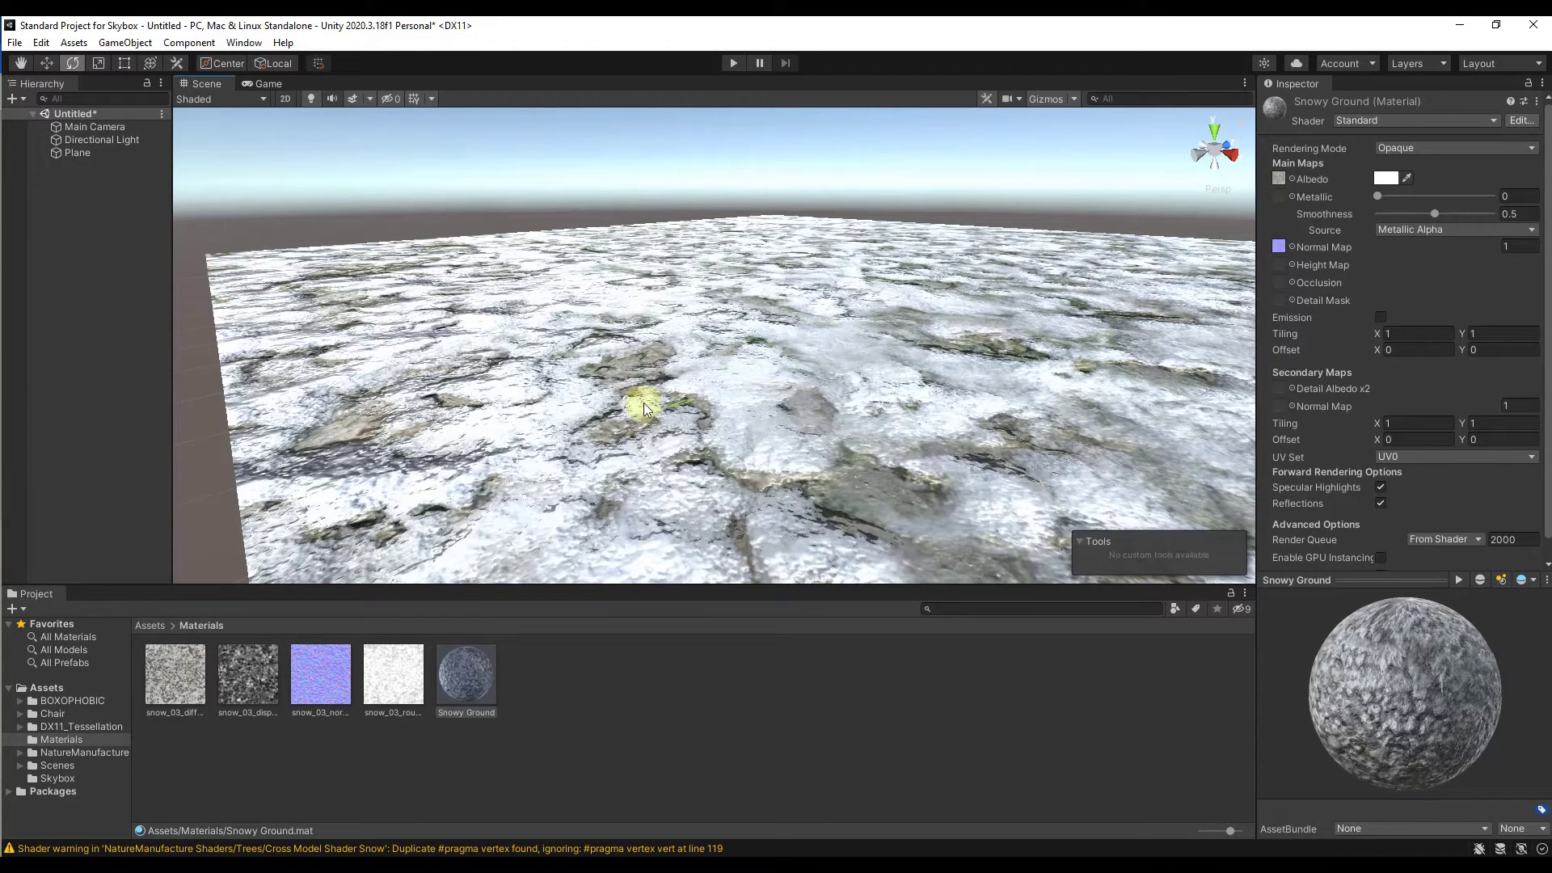
mouse_move(755, 410)
right_mouse_down()
mouse_move(987, 409)
mouse_move(776, 409)
mouse_move(802, 419)
mouse_move(802, 401)
mouse_move(717, 404)
mouse_move(742, 396)
right_mouse_up()
key("s")
key("w")
key("s")
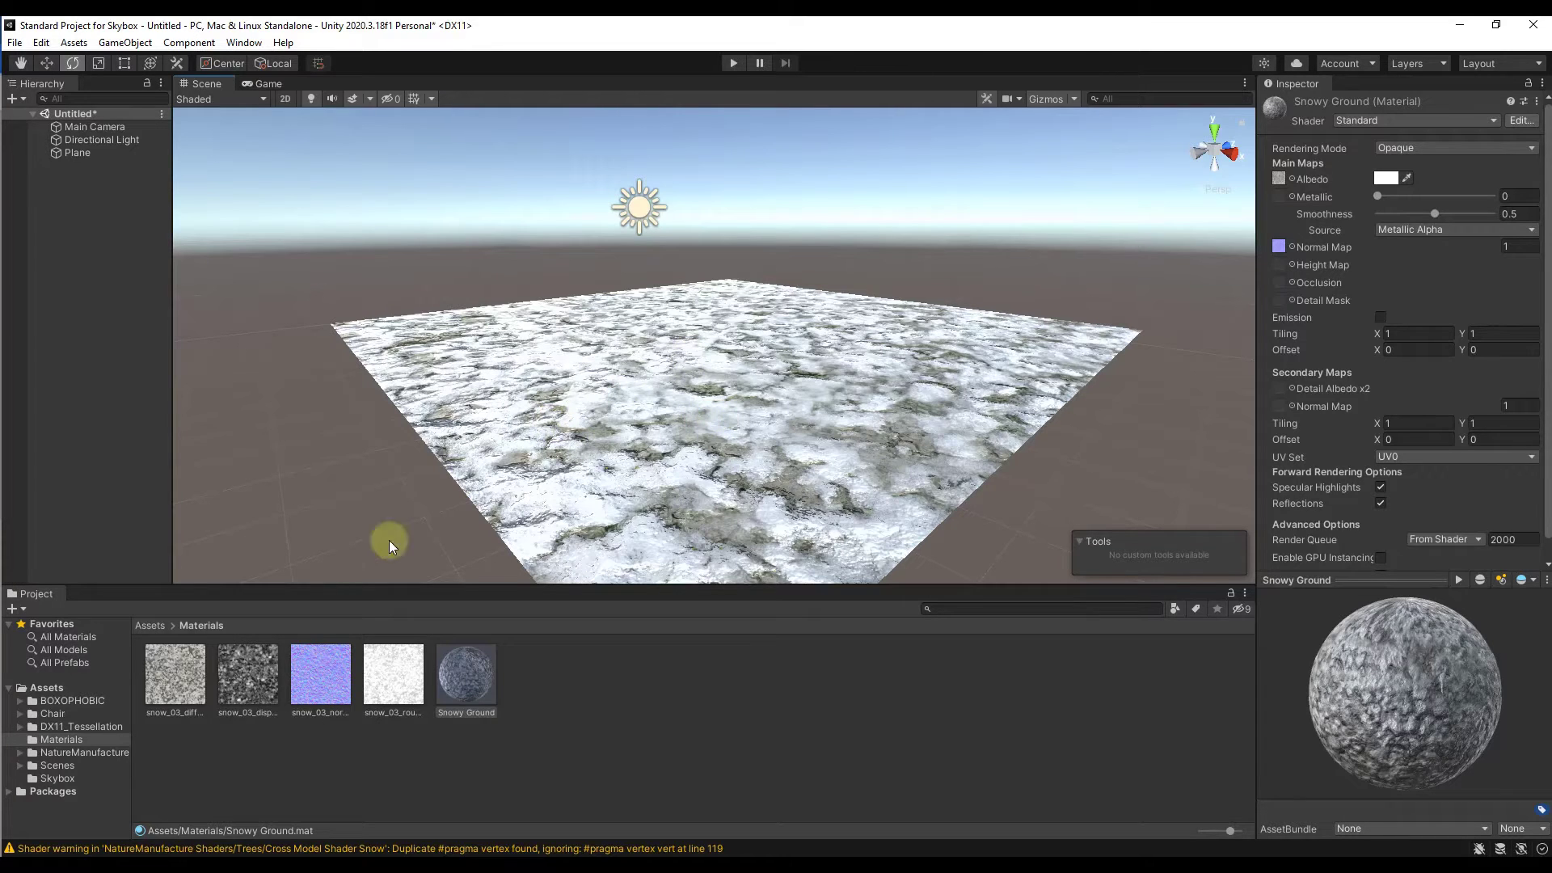
Step: Assign the snow_03 displacement texture to Snowy Ground's Height Map and check the plane up close
left_click(252, 683)
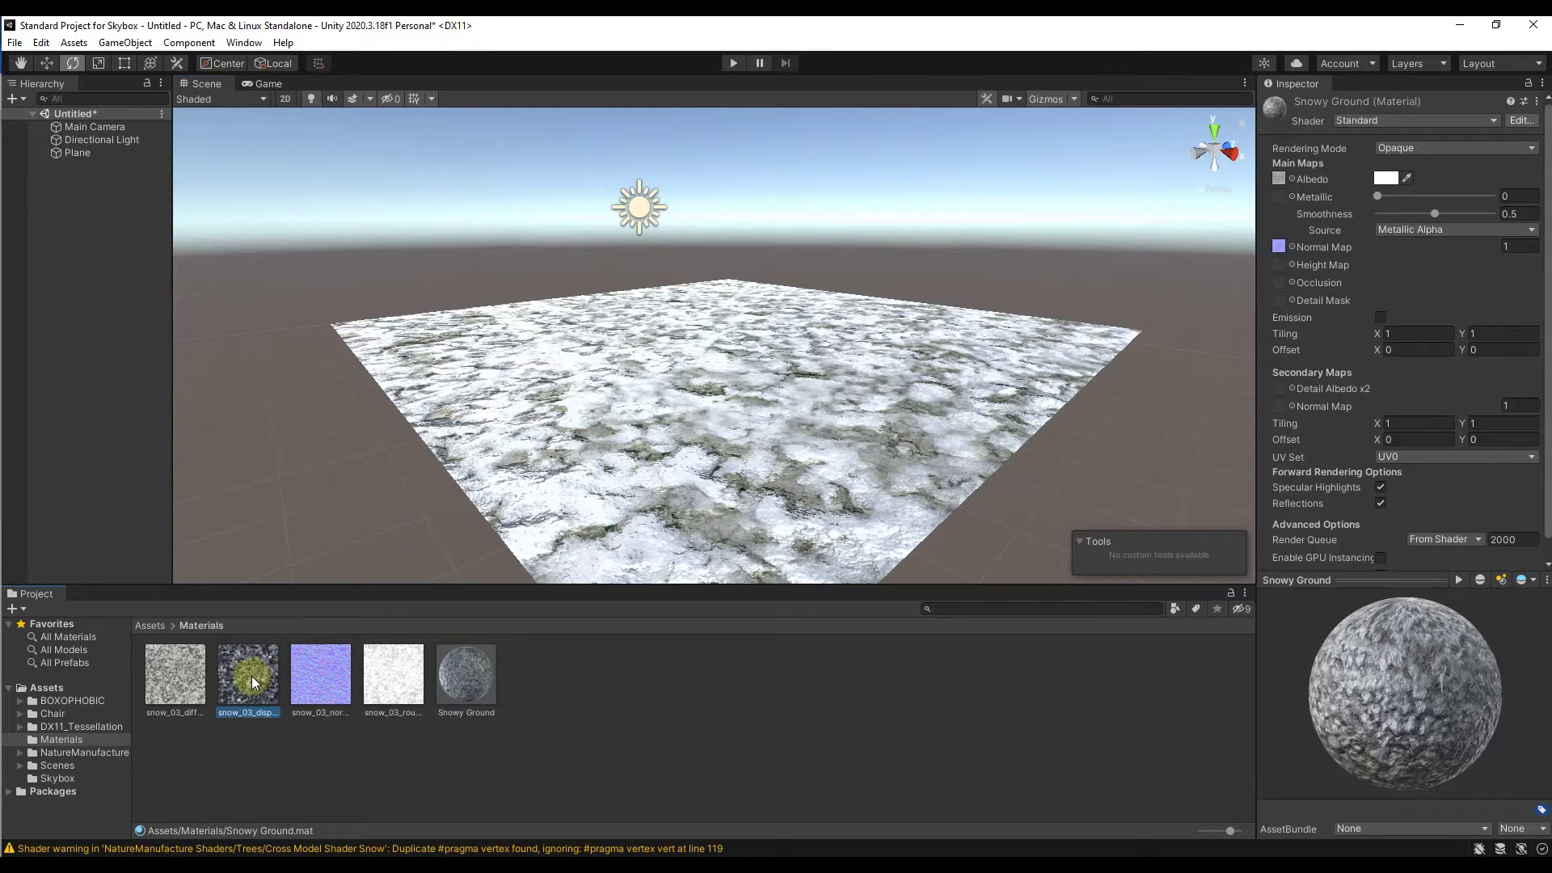
left_click_drag(252, 683, 1277, 265)
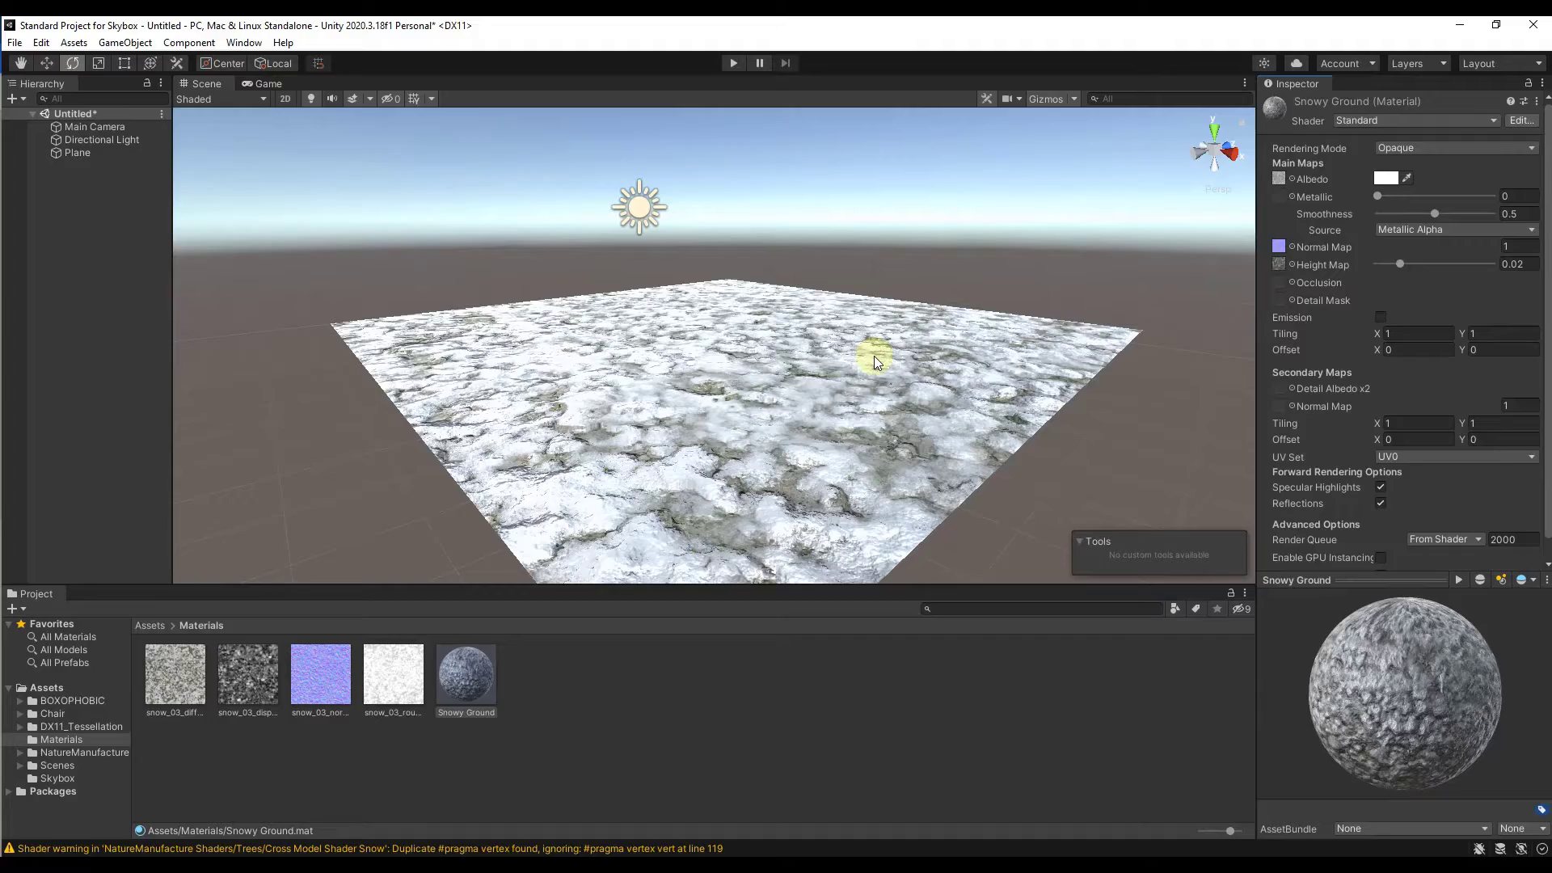
right_click_drag(874, 355, 879, 423)
key("w")
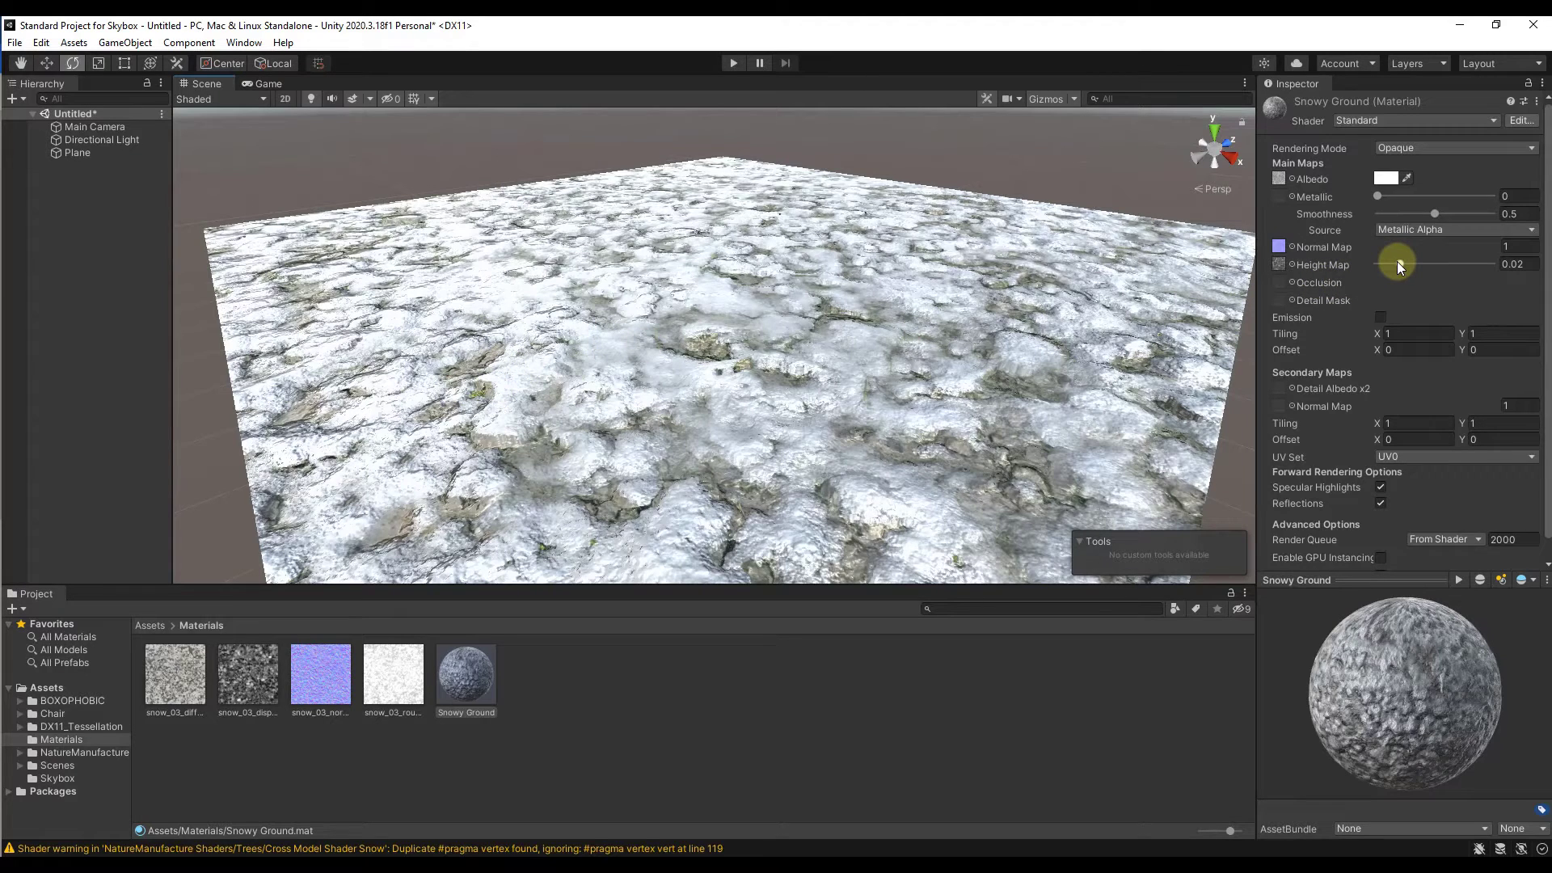
Step: Increase the Height Map strength of the Snowy Ground material to 0.0576
mouse_move(1398, 263)
left_mouse_down()
mouse_move(1461, 264)
mouse_move(1372, 264)
mouse_move(1497, 264)
mouse_move(1399, 268)
mouse_move(1427, 268)
left_mouse_up()
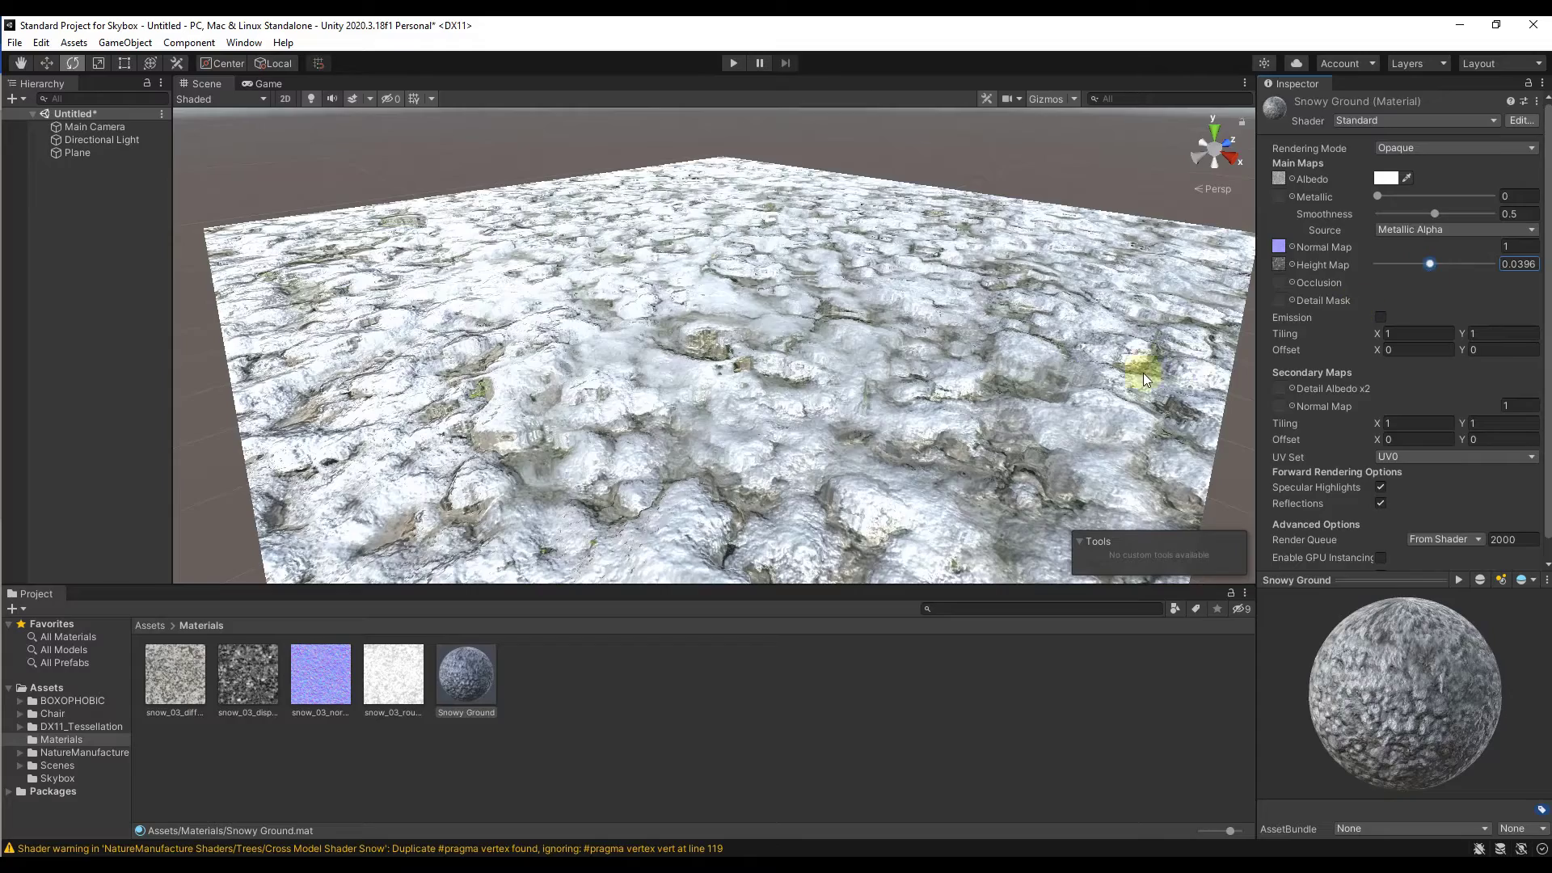
left_click_drag(1132, 364, 1045, 369, "alt")
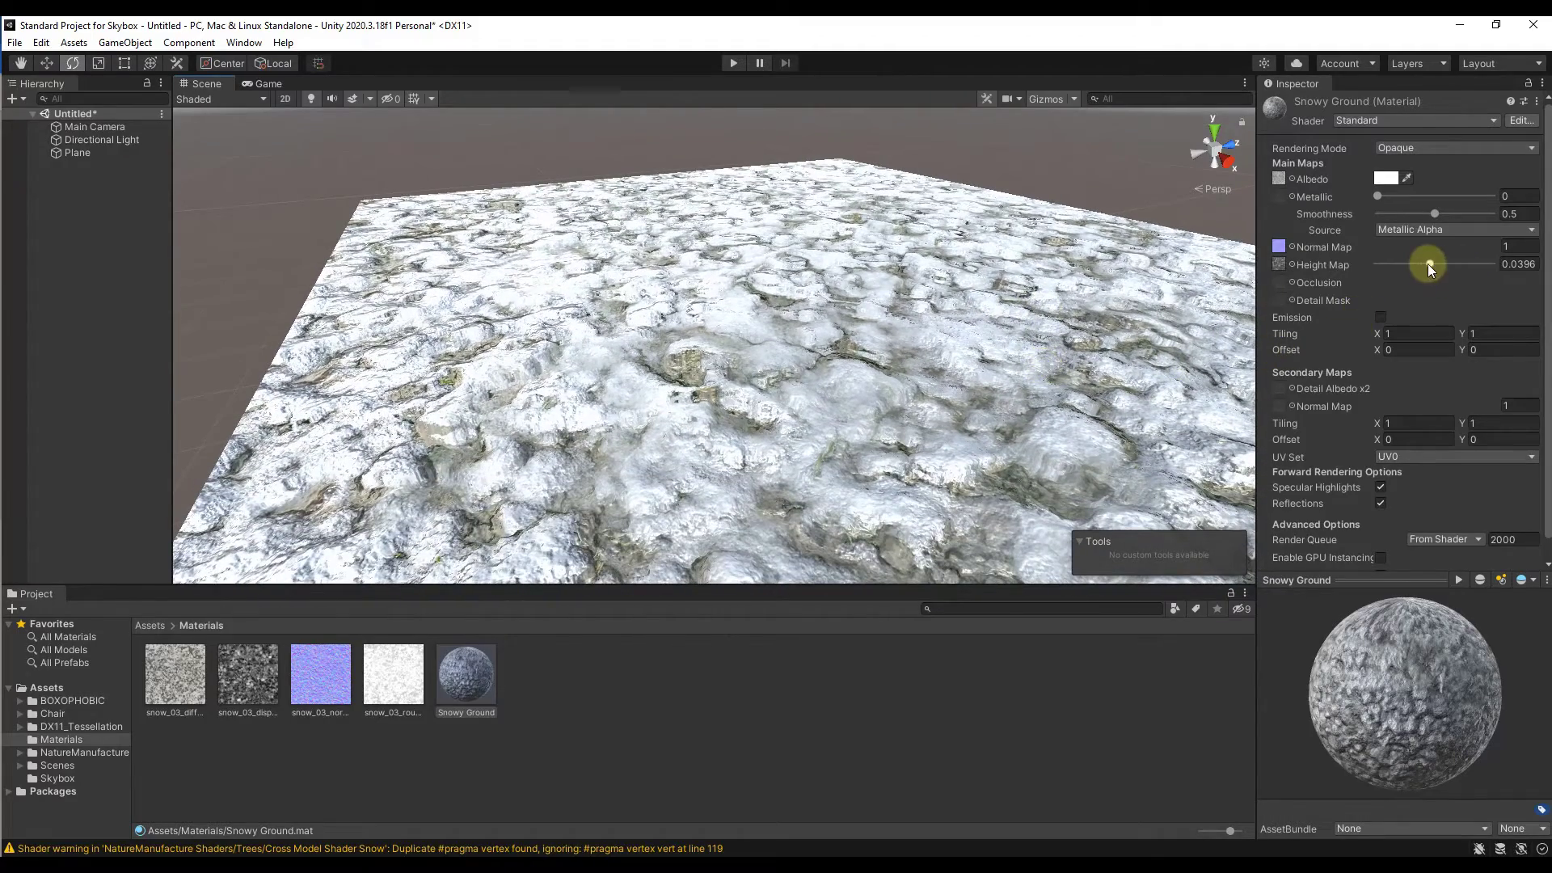
mouse_move(1428, 264)
left_mouse_down()
mouse_move(1482, 265)
mouse_move(1453, 265)
left_mouse_up()
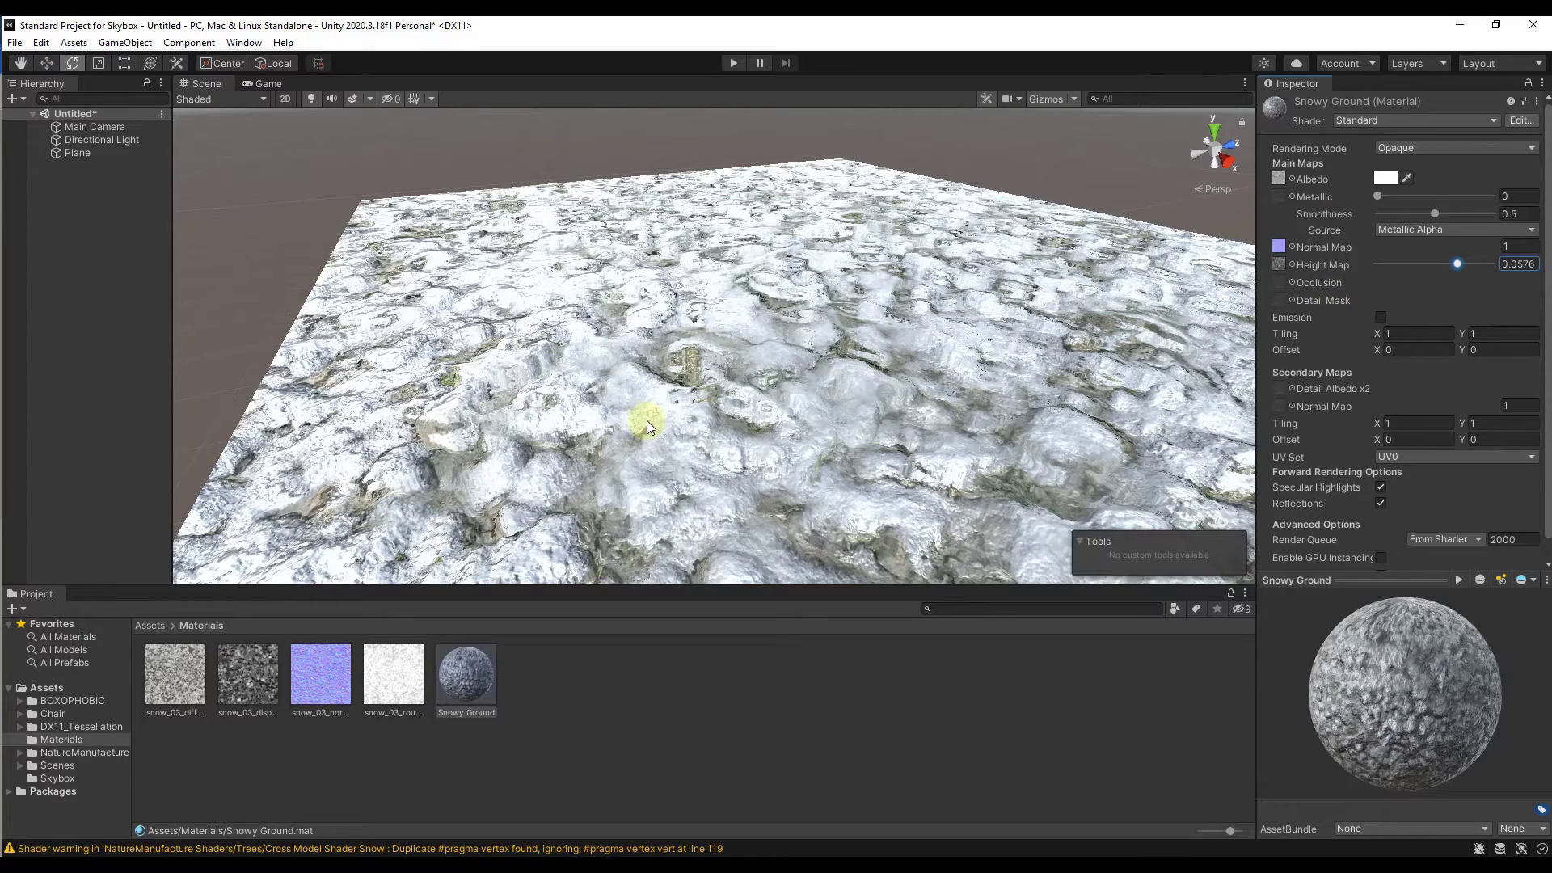
Step: Examine the plane from a low, edge-on angle to judge the height map's effect on its geometry
left_click_drag(703, 374, 732, 294, "alt")
right_click_drag(731, 295, 727, 286)
key("q")
key("s")
key("q")
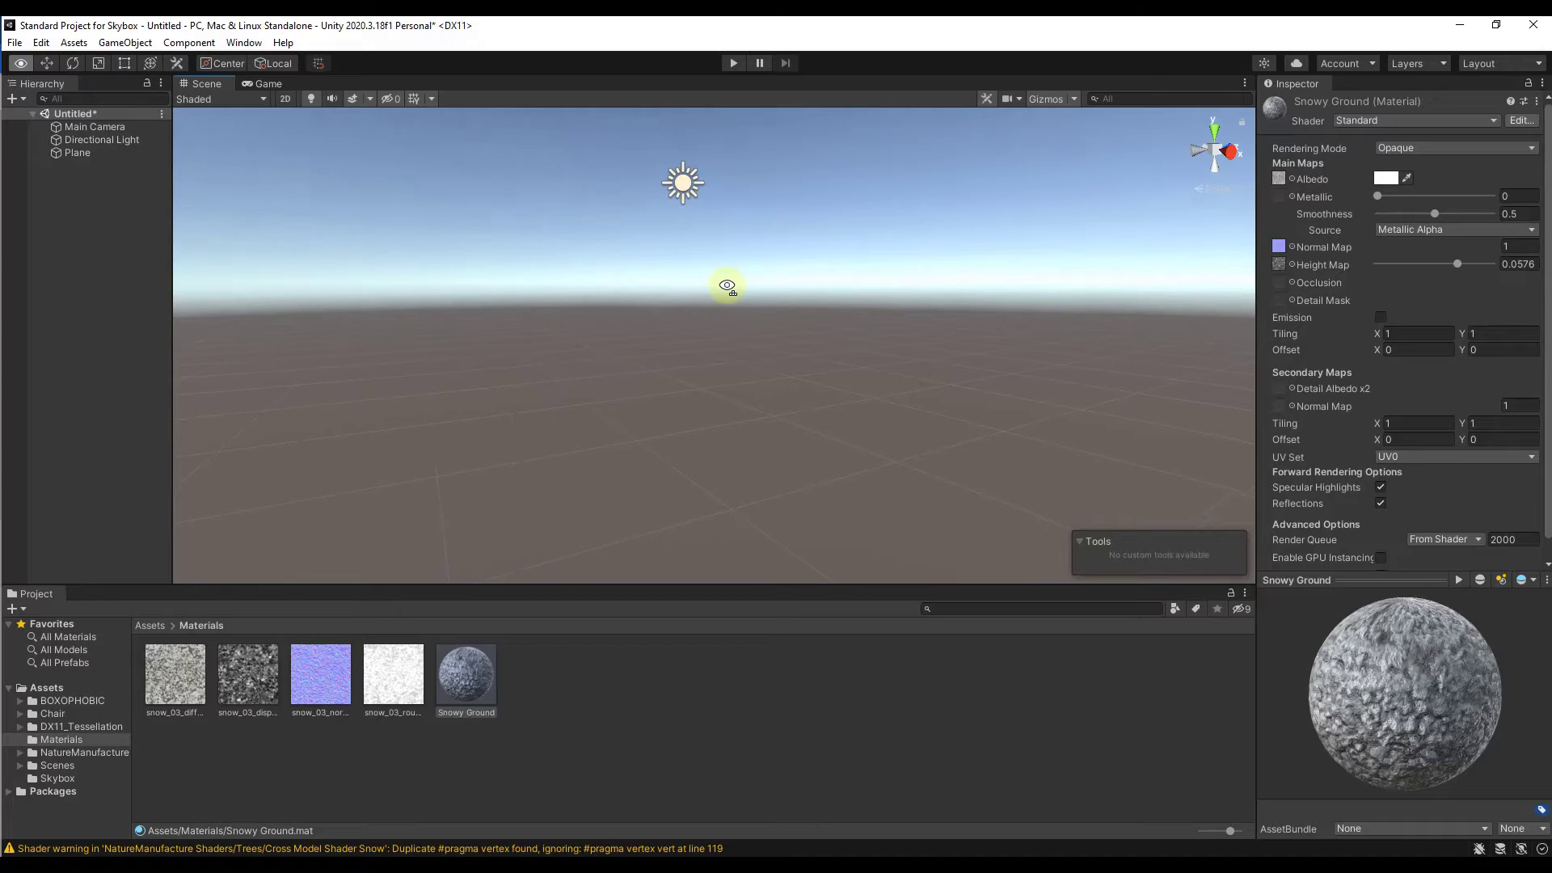
right_click_drag(727, 292, 724, 363)
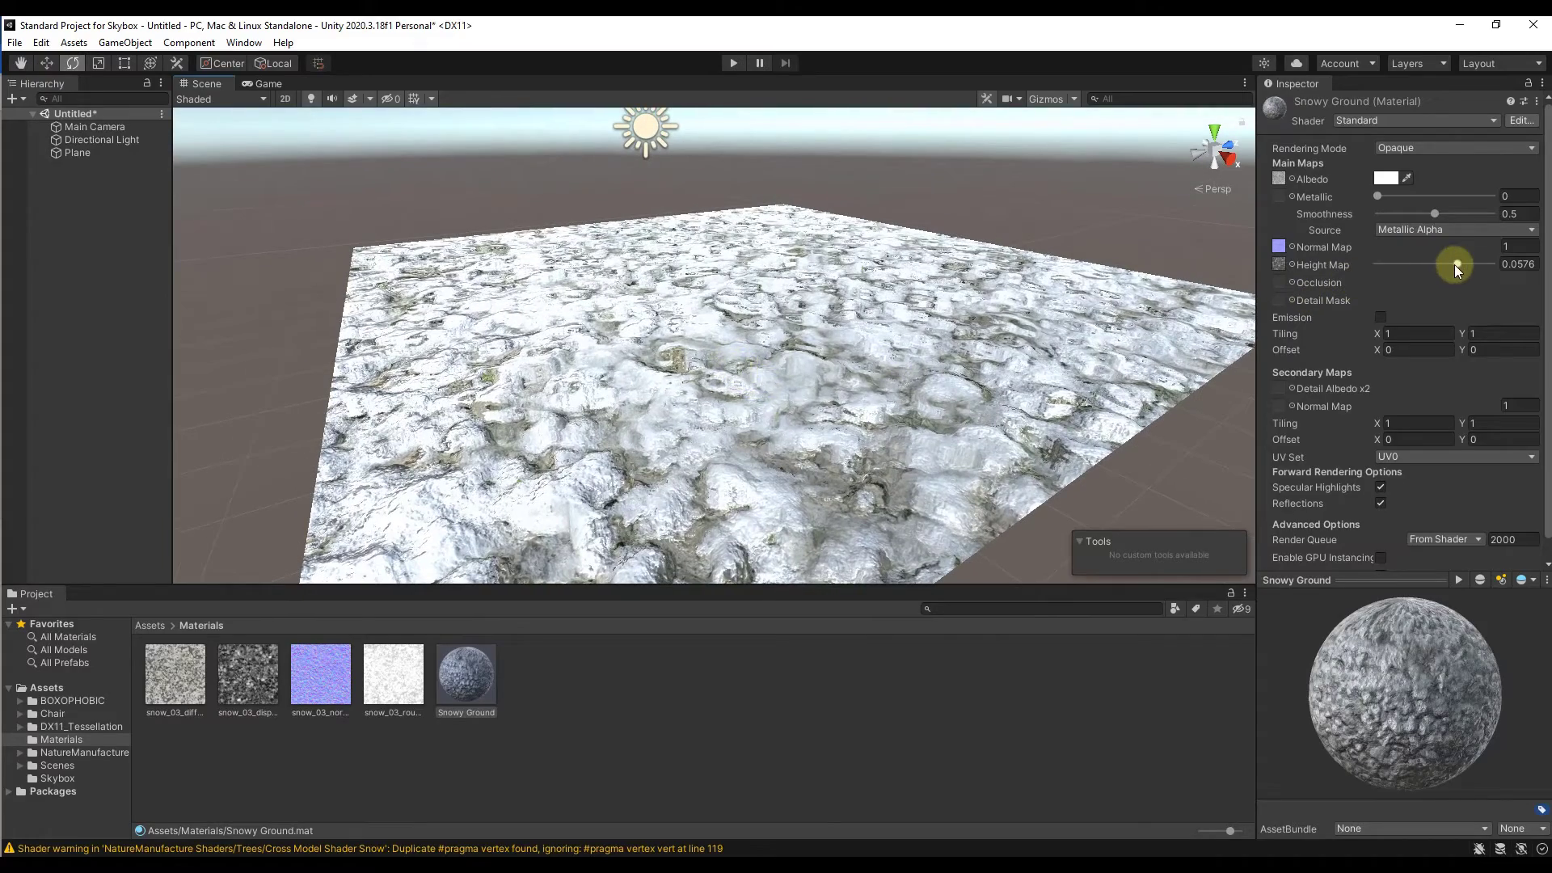
Step: Increase the Height Map strength of the Snowy Ground material to 0.0618 and check the plane's surface
mouse_move(1455, 269)
left_mouse_down()
mouse_move(1484, 264)
mouse_move(1394, 259)
mouse_move(1466, 261)
left_mouse_up()
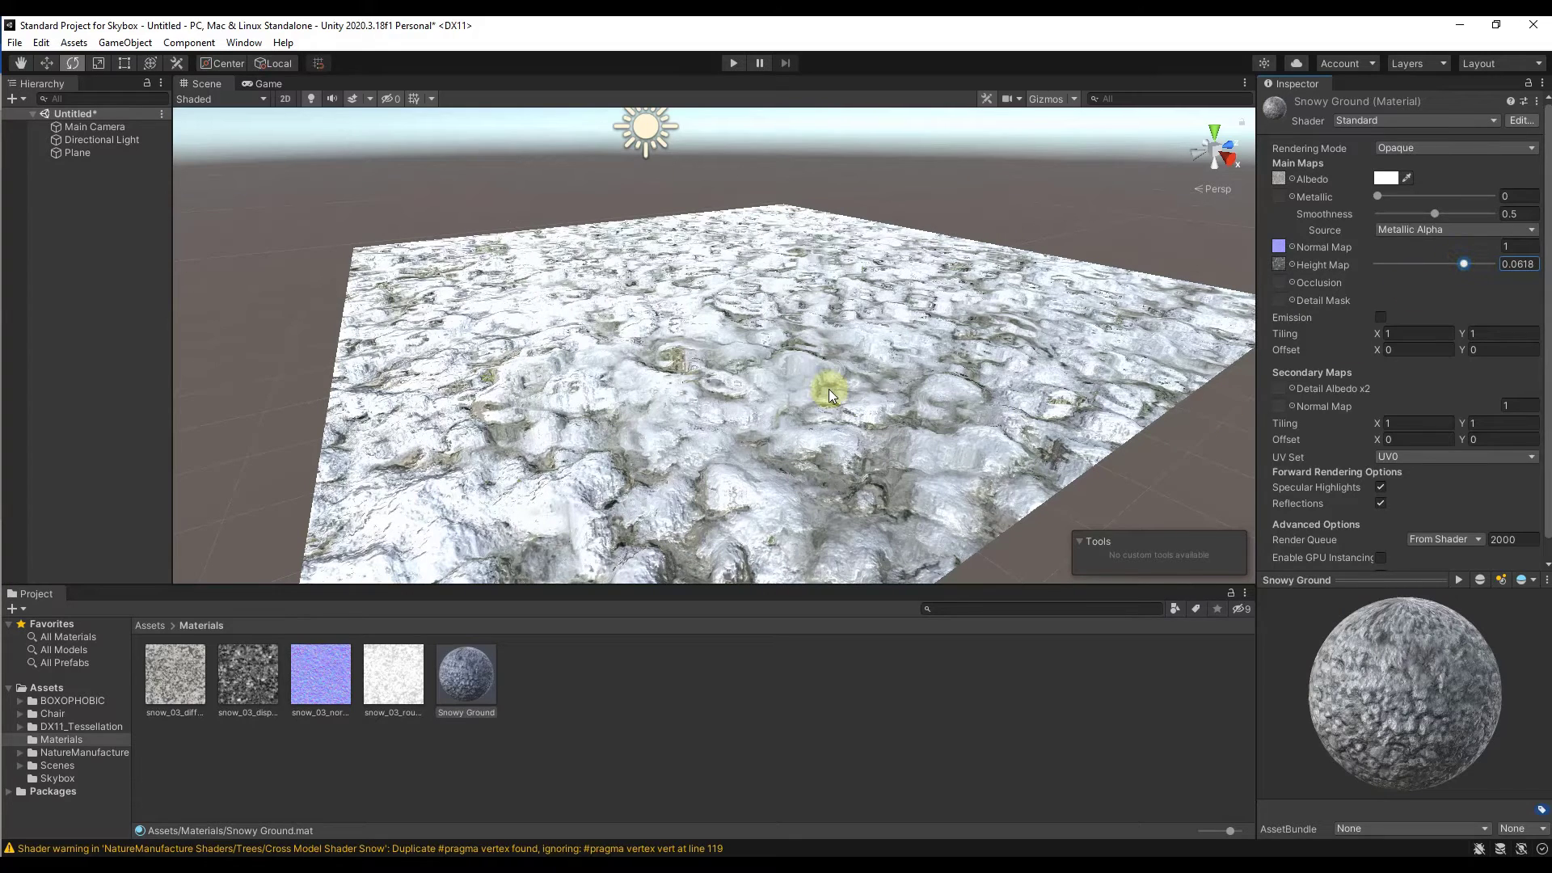
mouse_move(862, 378)
right_mouse_down()
mouse_move(865, 361)
mouse_move(849, 373)
right_mouse_up()
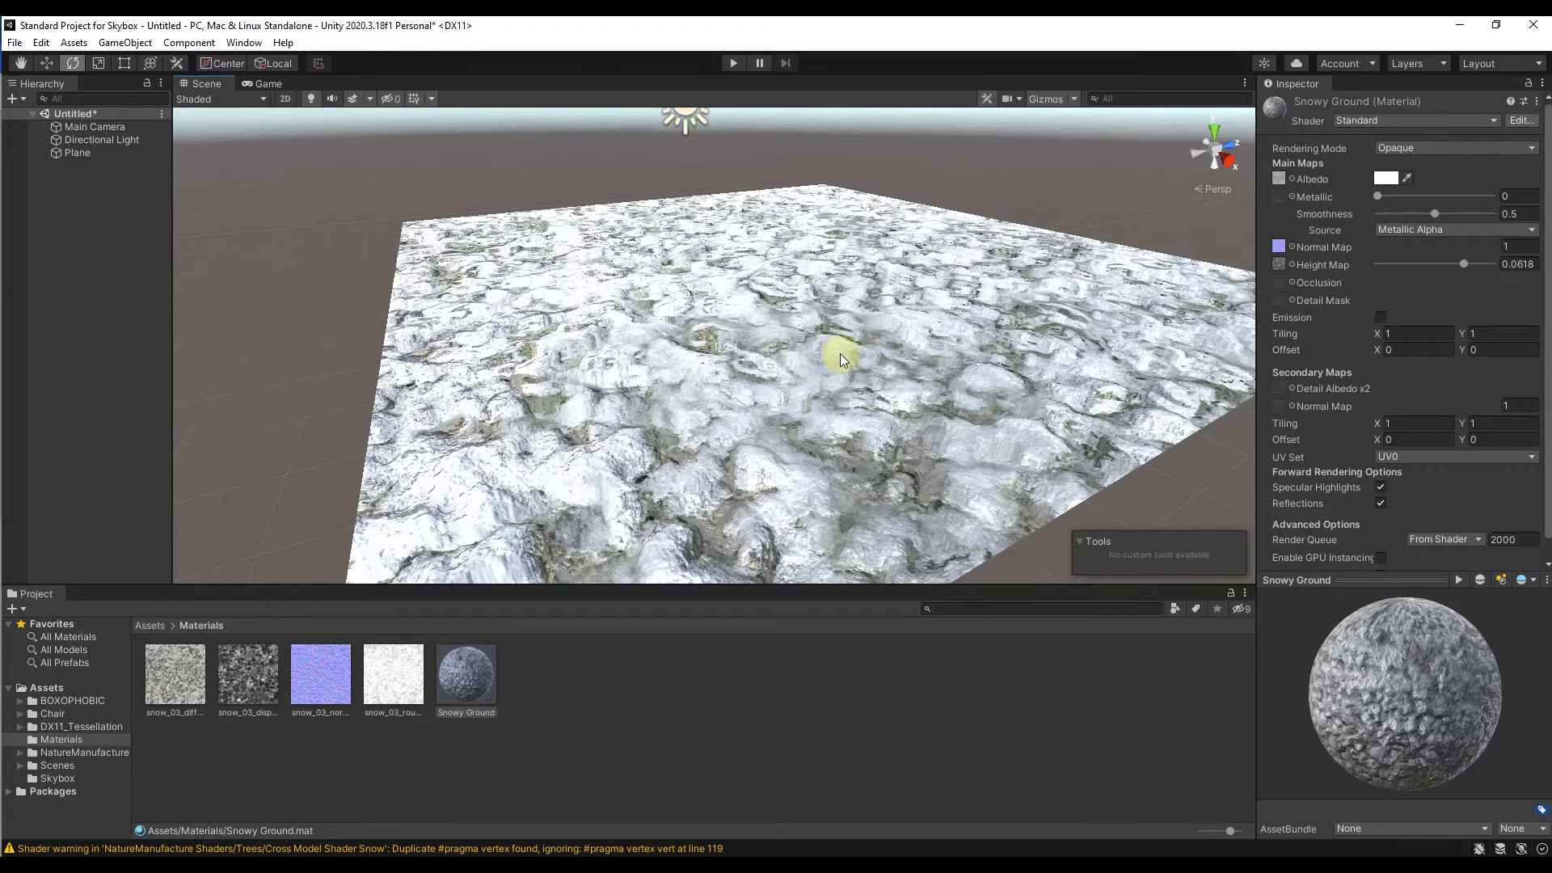
right_click_drag(695, 354, 700, 360)
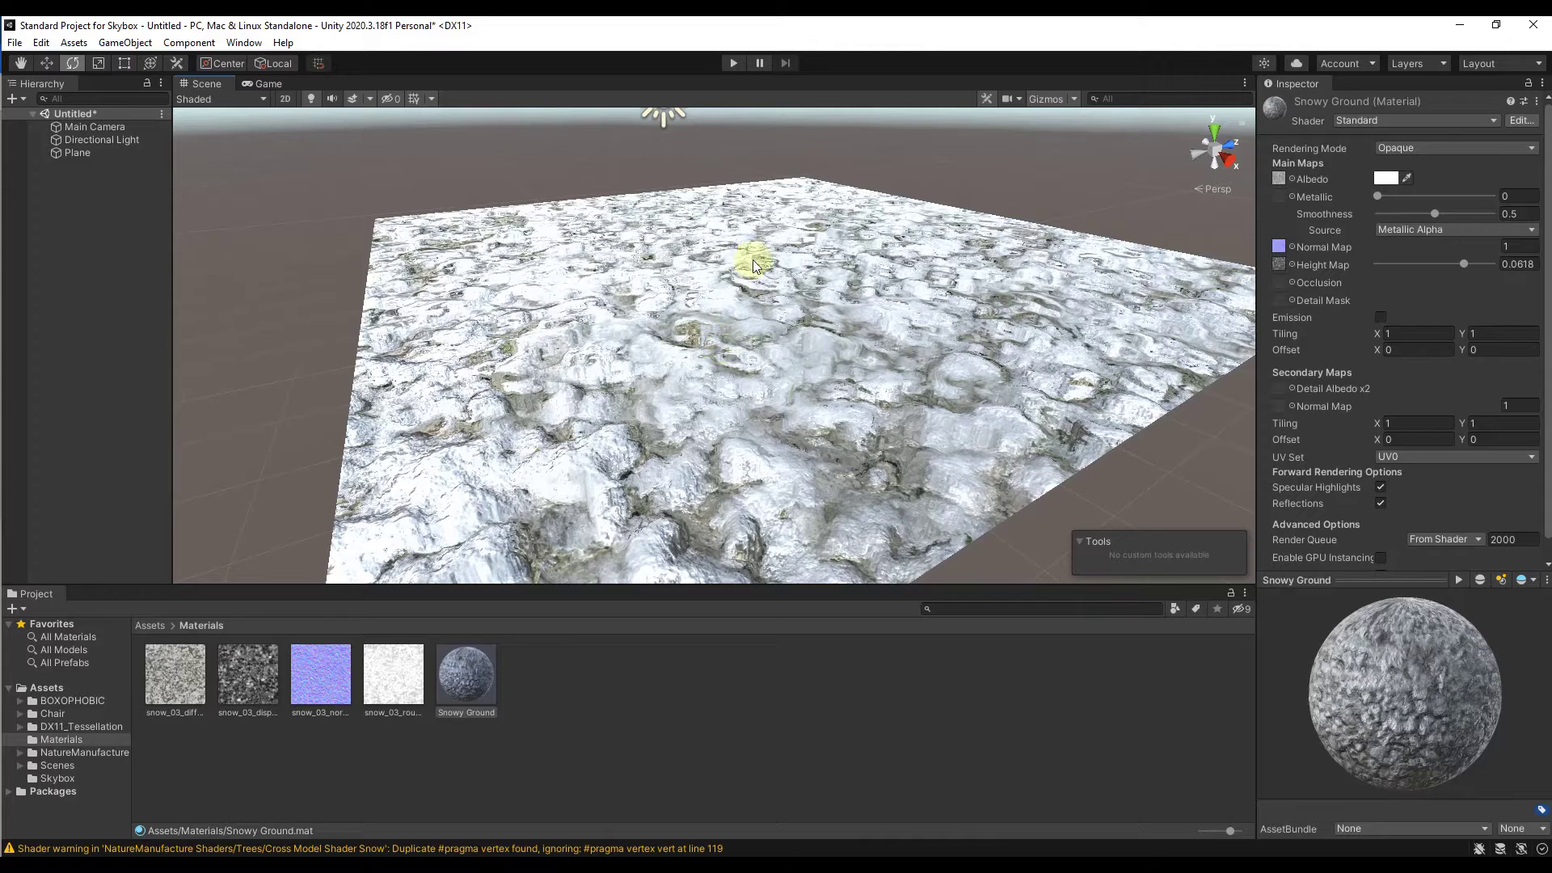
right_click_drag(726, 324, 733, 324)
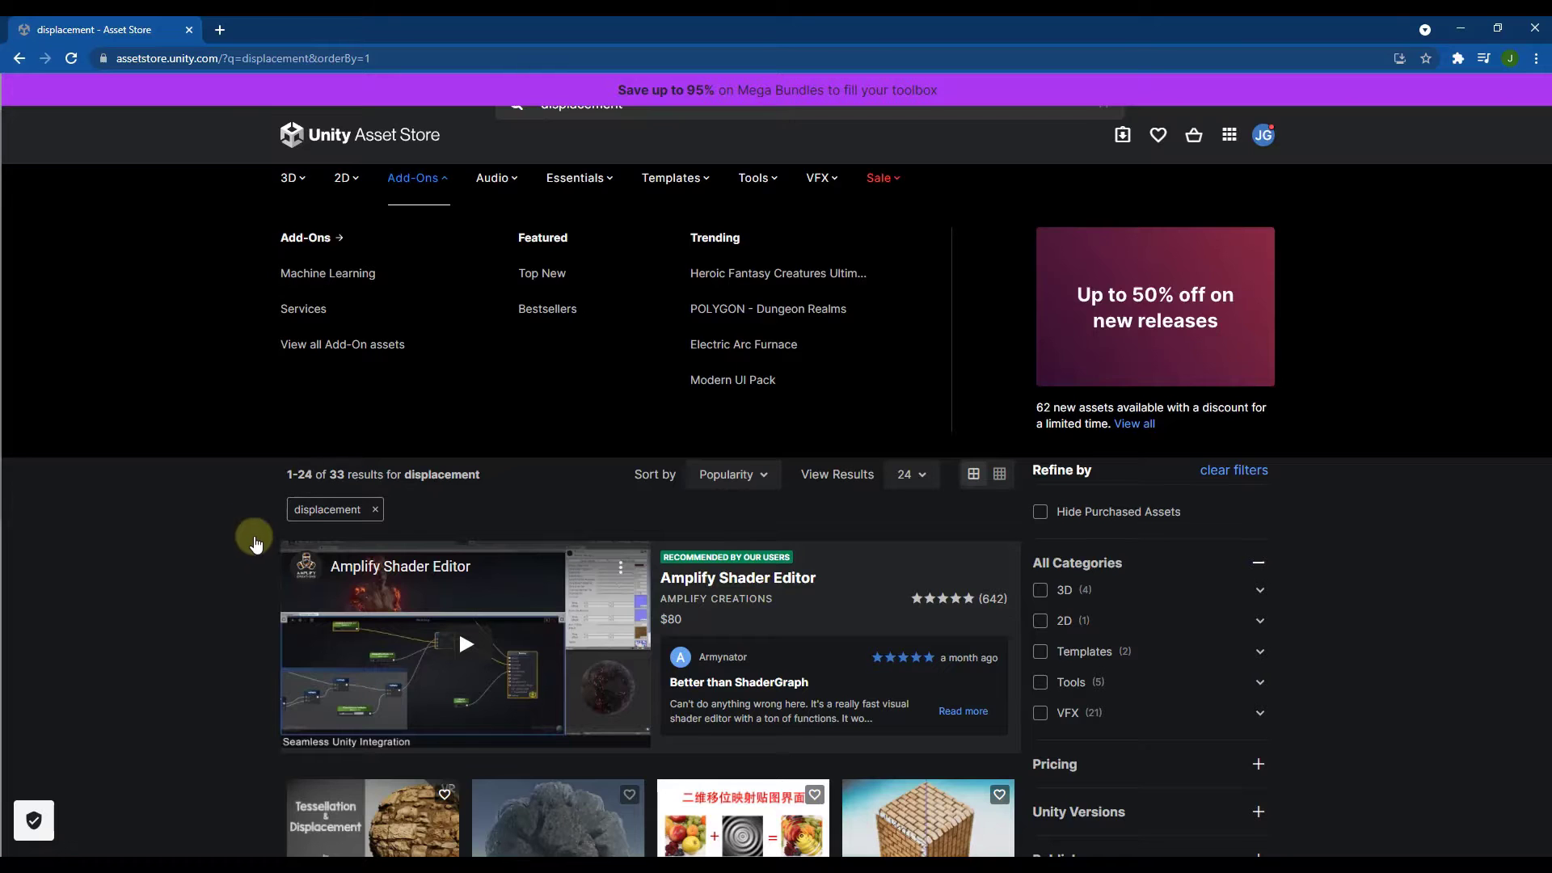
Step: Open the free DX11 Tessellation Displacement asset from the displacement search results in the Unity Asset Store and read its overview and requirements
scroll(217, 489, "down", 5)
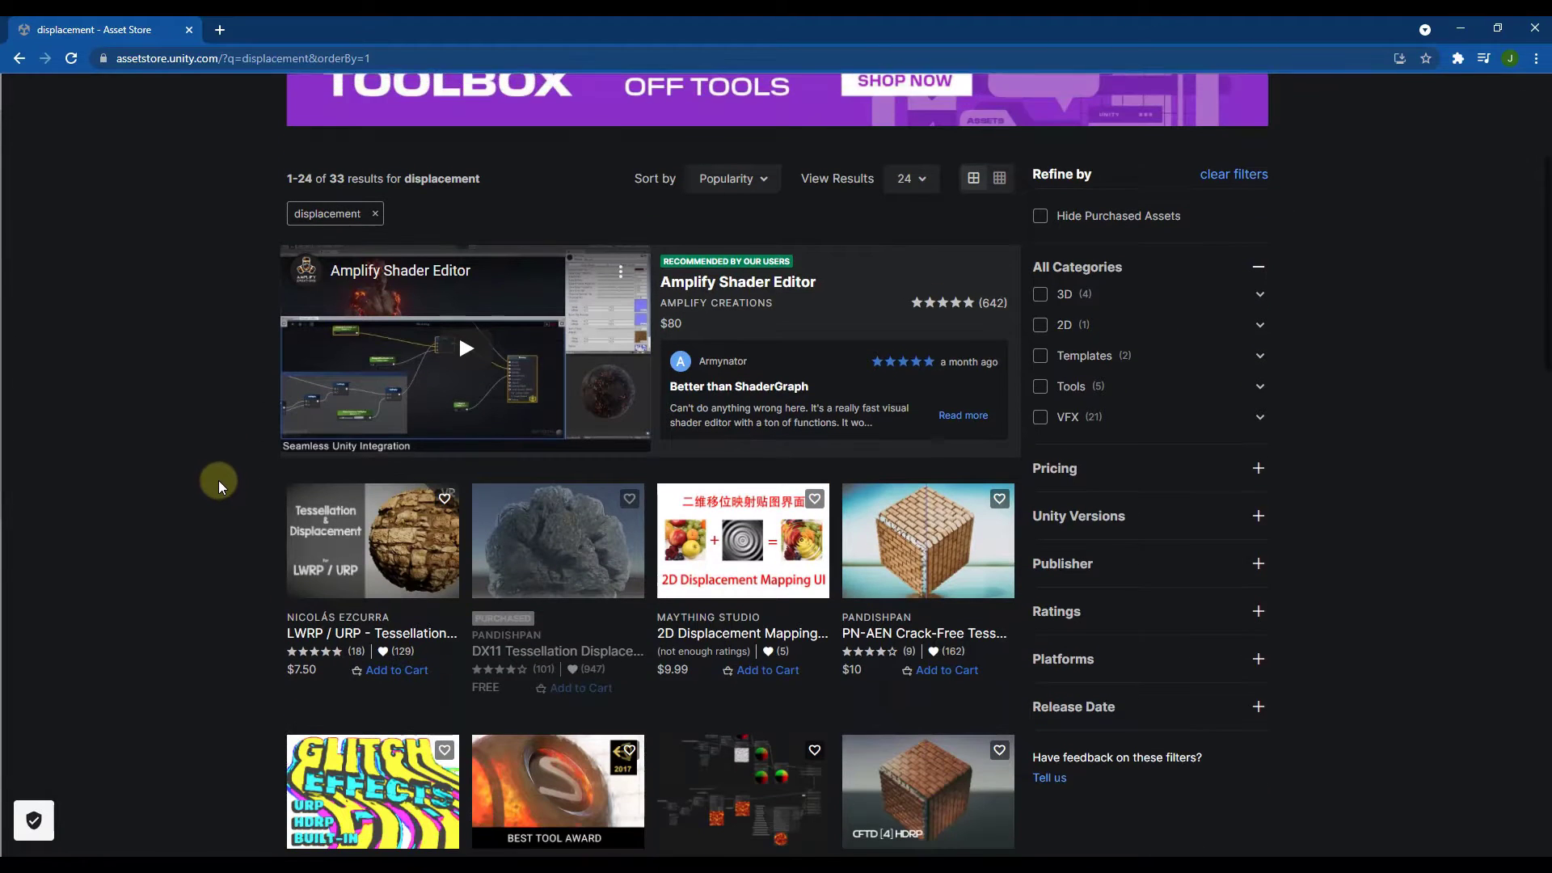
scroll(253, 474, "down", 2)
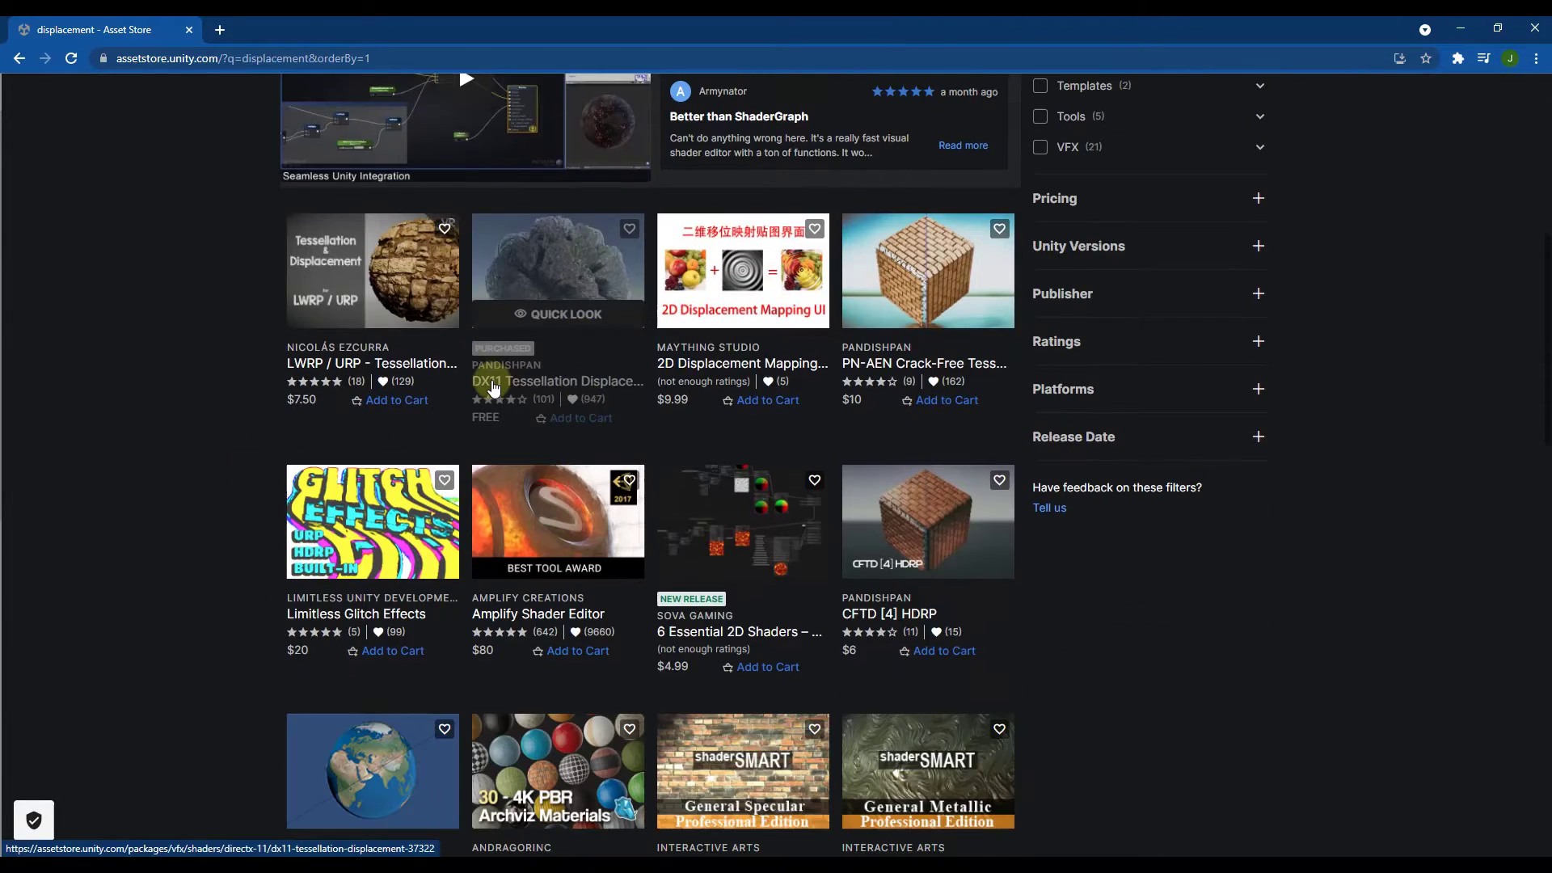
left_click(532, 390)
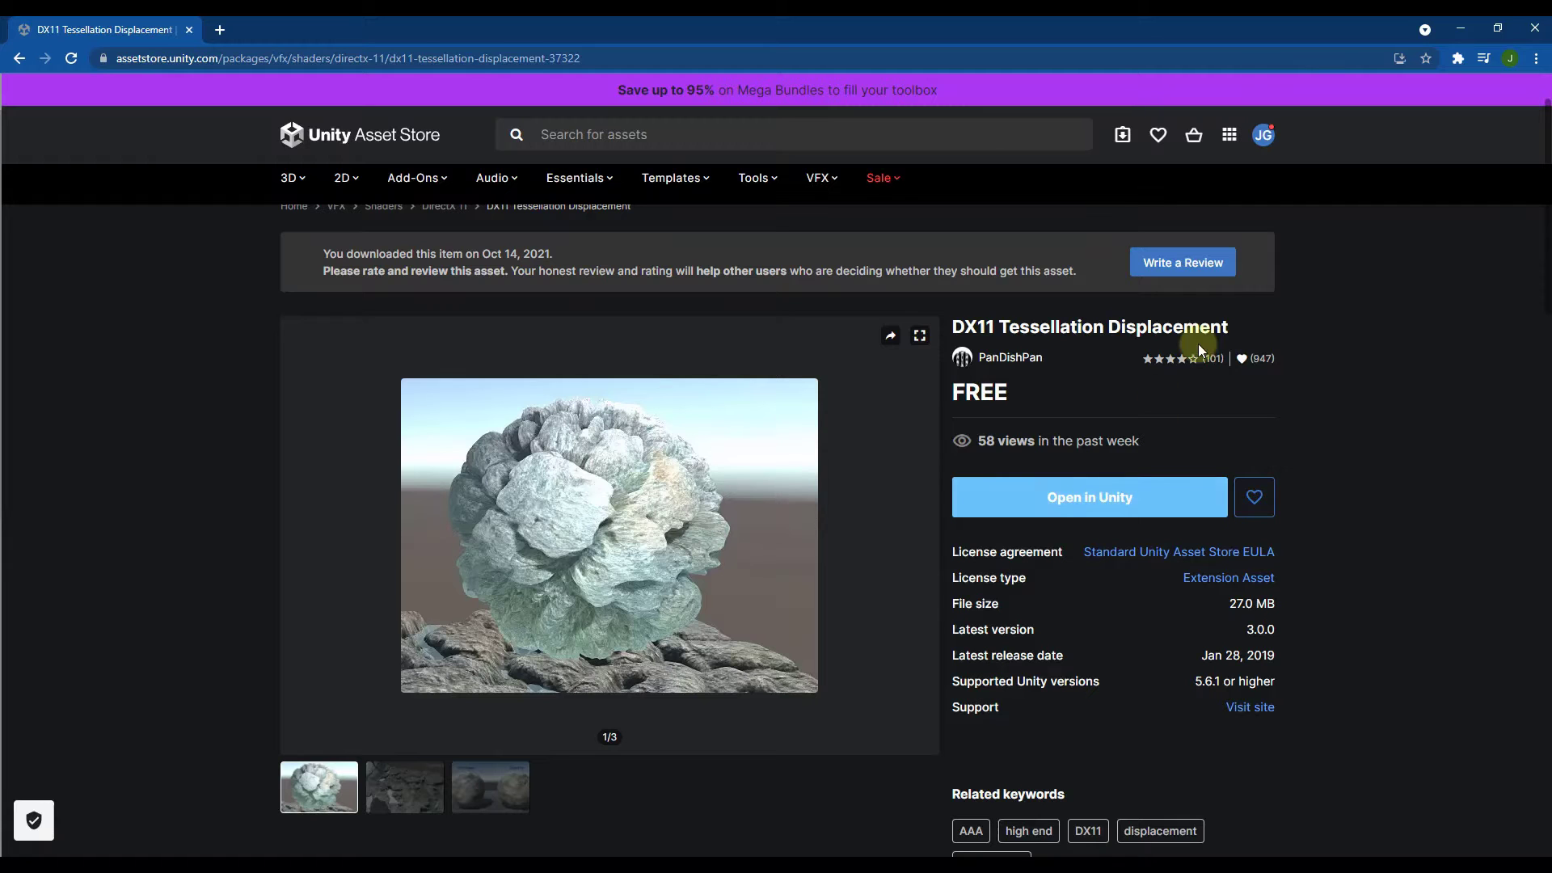
scroll(651, 443, "down", 4)
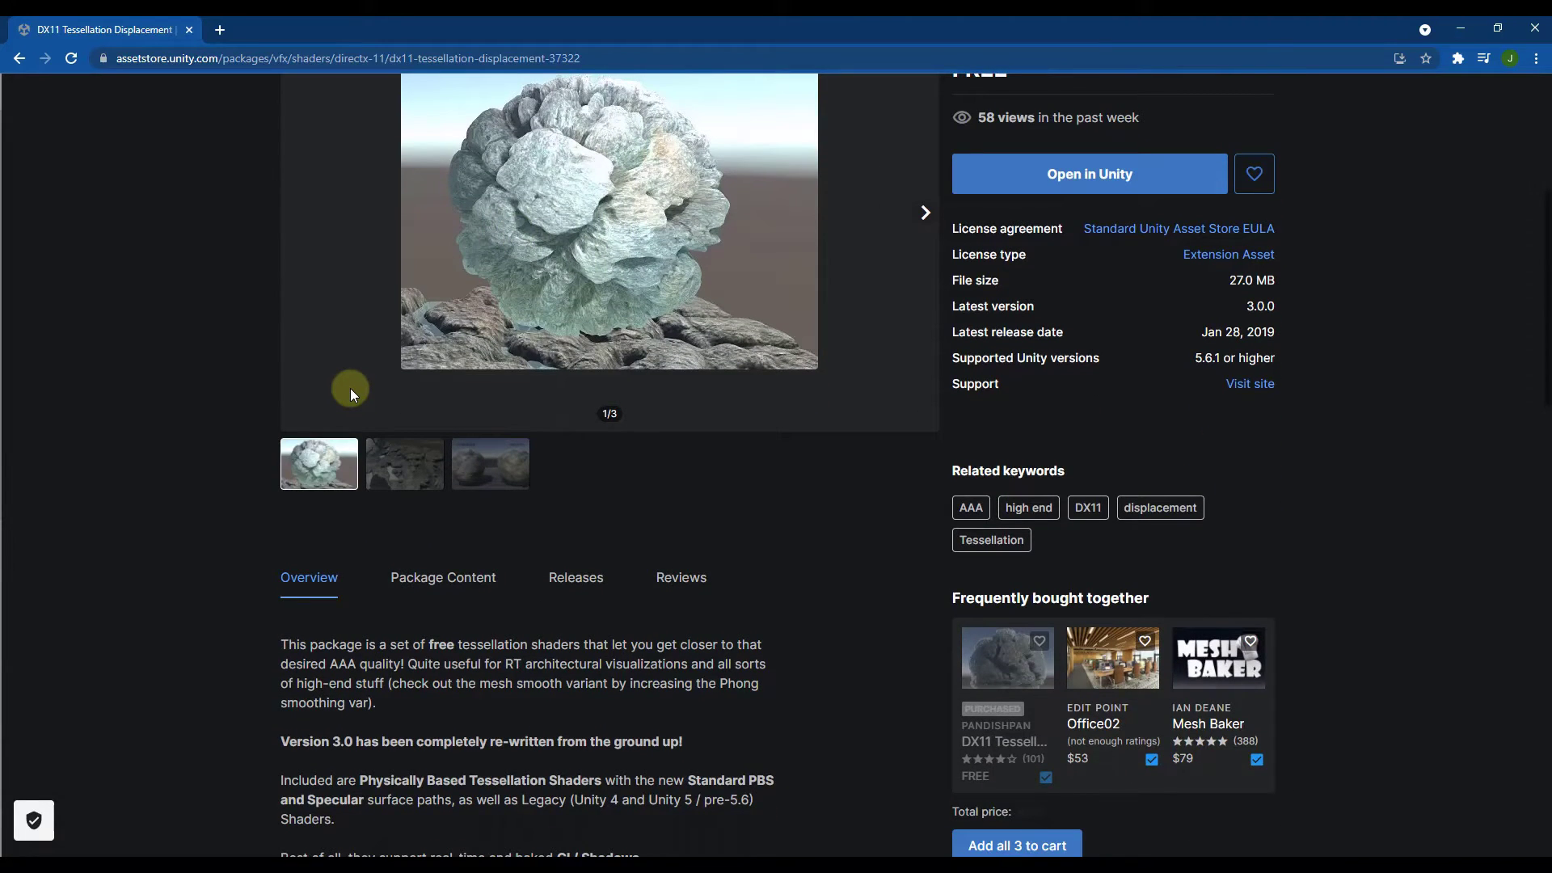
scroll(351, 388, "down", 3)
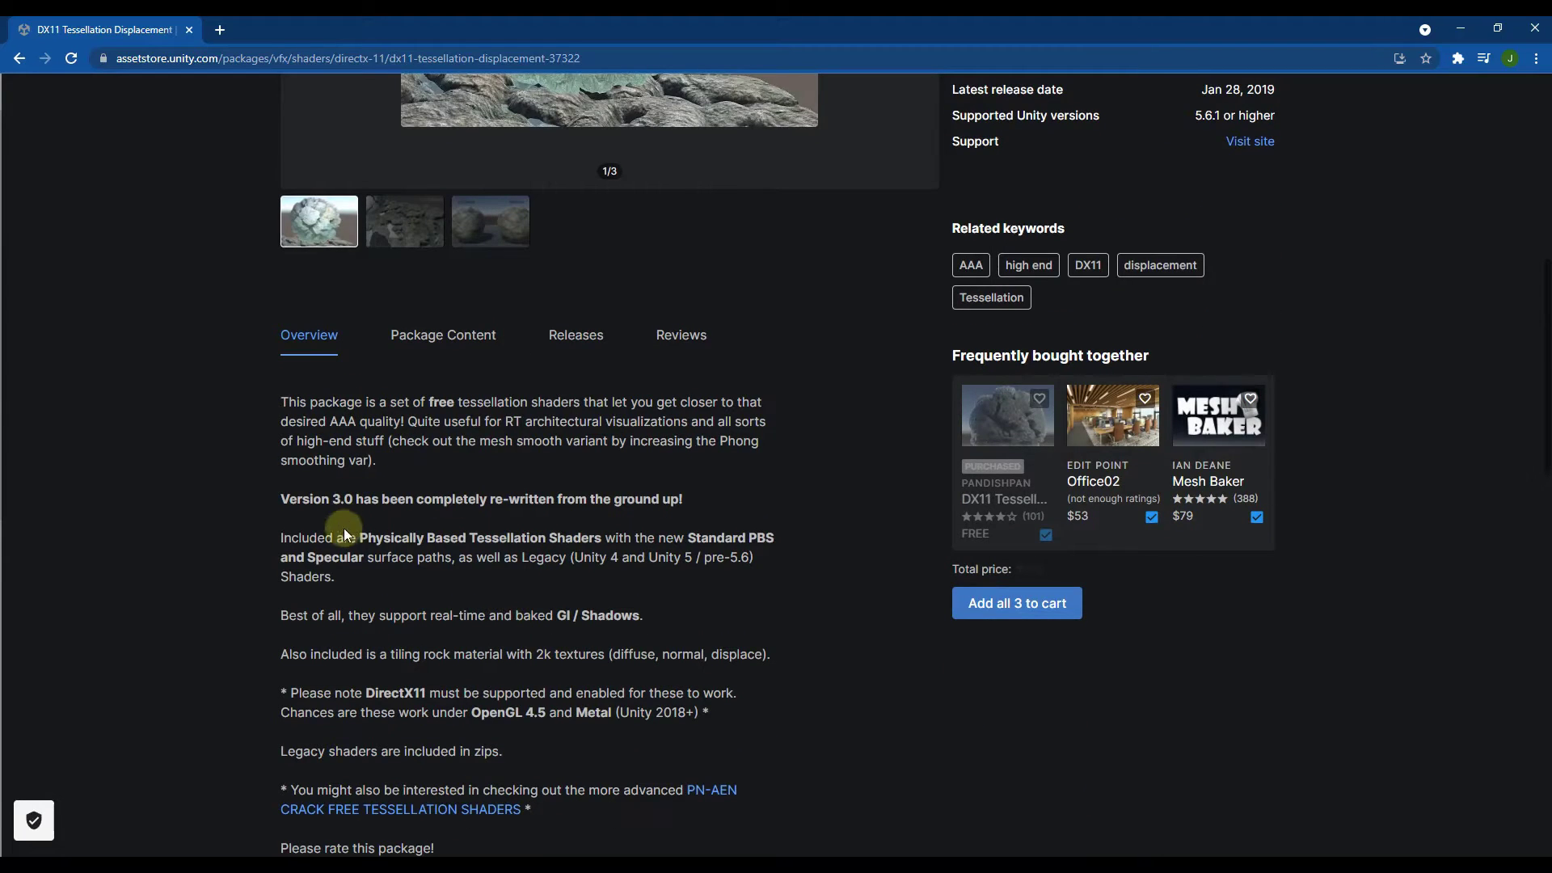
scroll(513, 474, "down", 1)
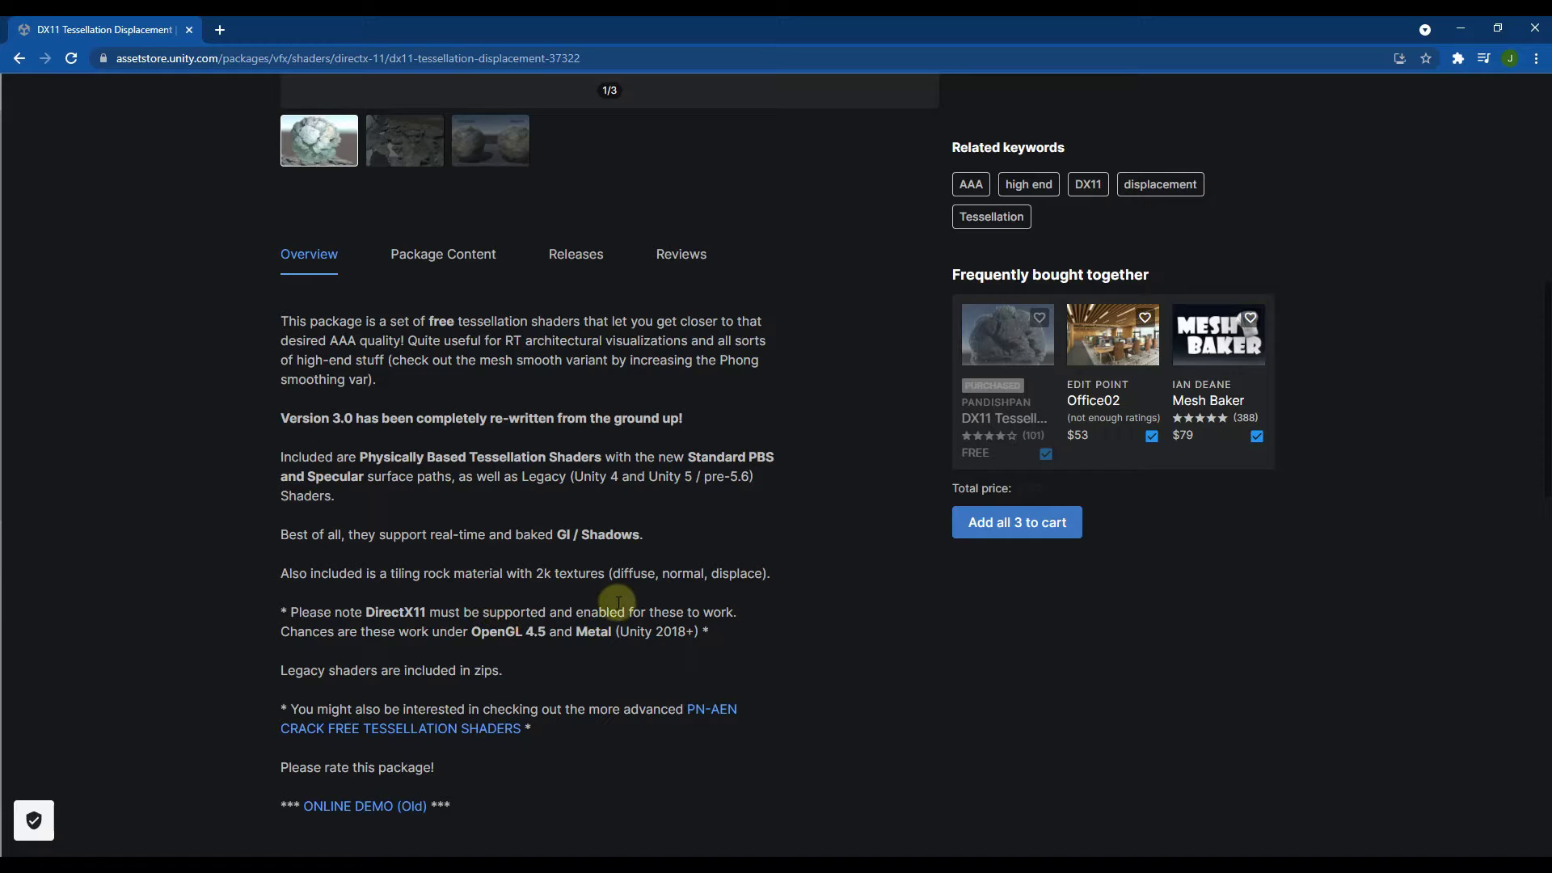
scroll(611, 603, "up", 2)
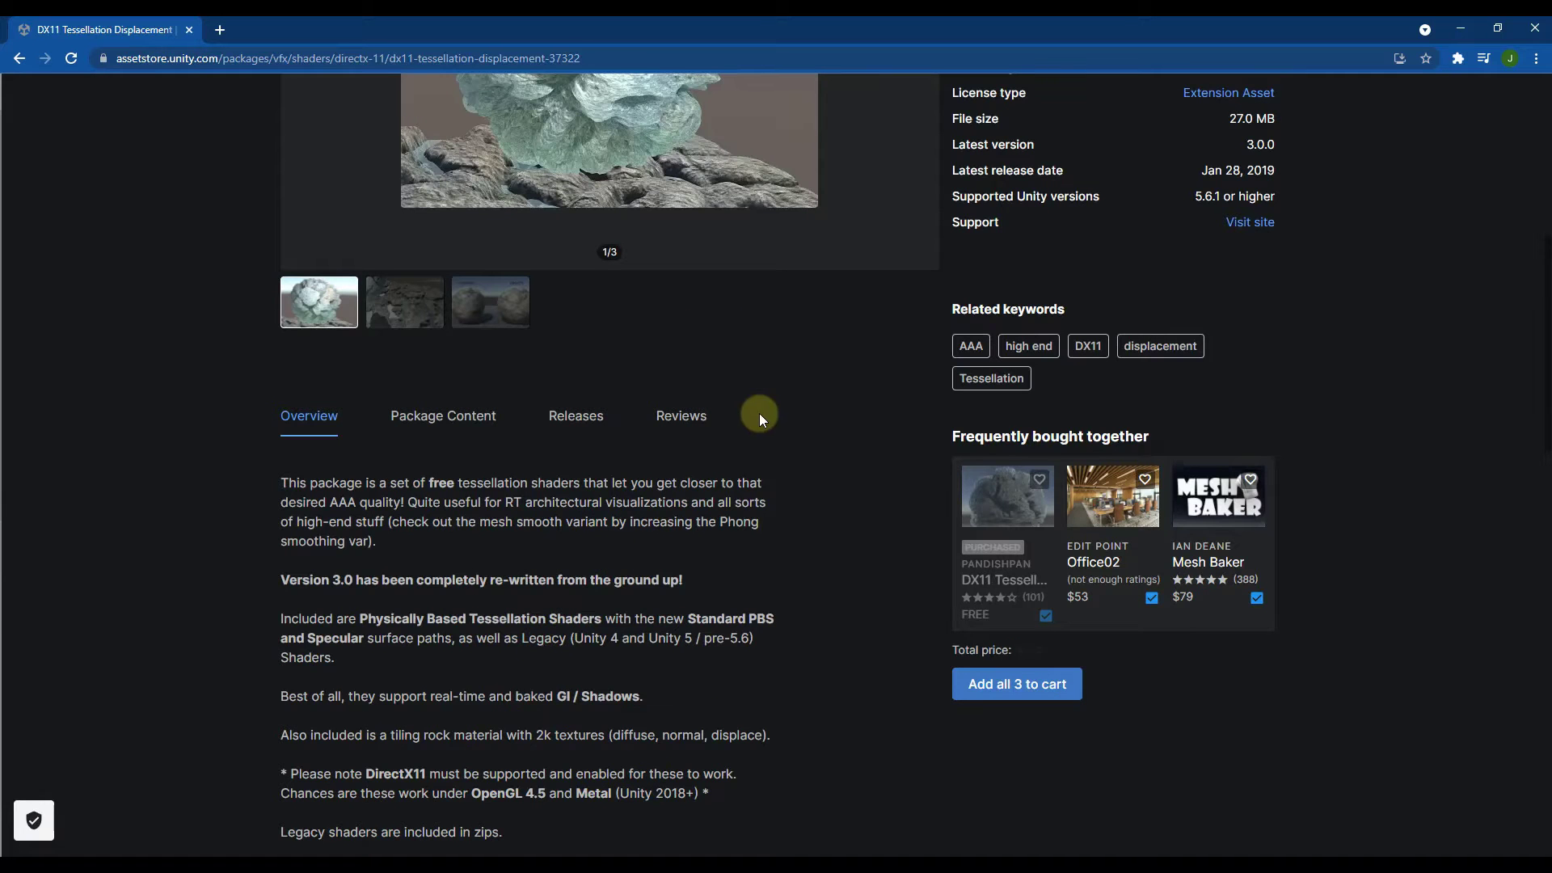
left_click(1452, 31)
Step: Switch to Unity and review the DX11 Tessellation Displacement package's import contents in the Package Manager, closing it without importing
left_click(192, 47)
mouse_move(243, 42)
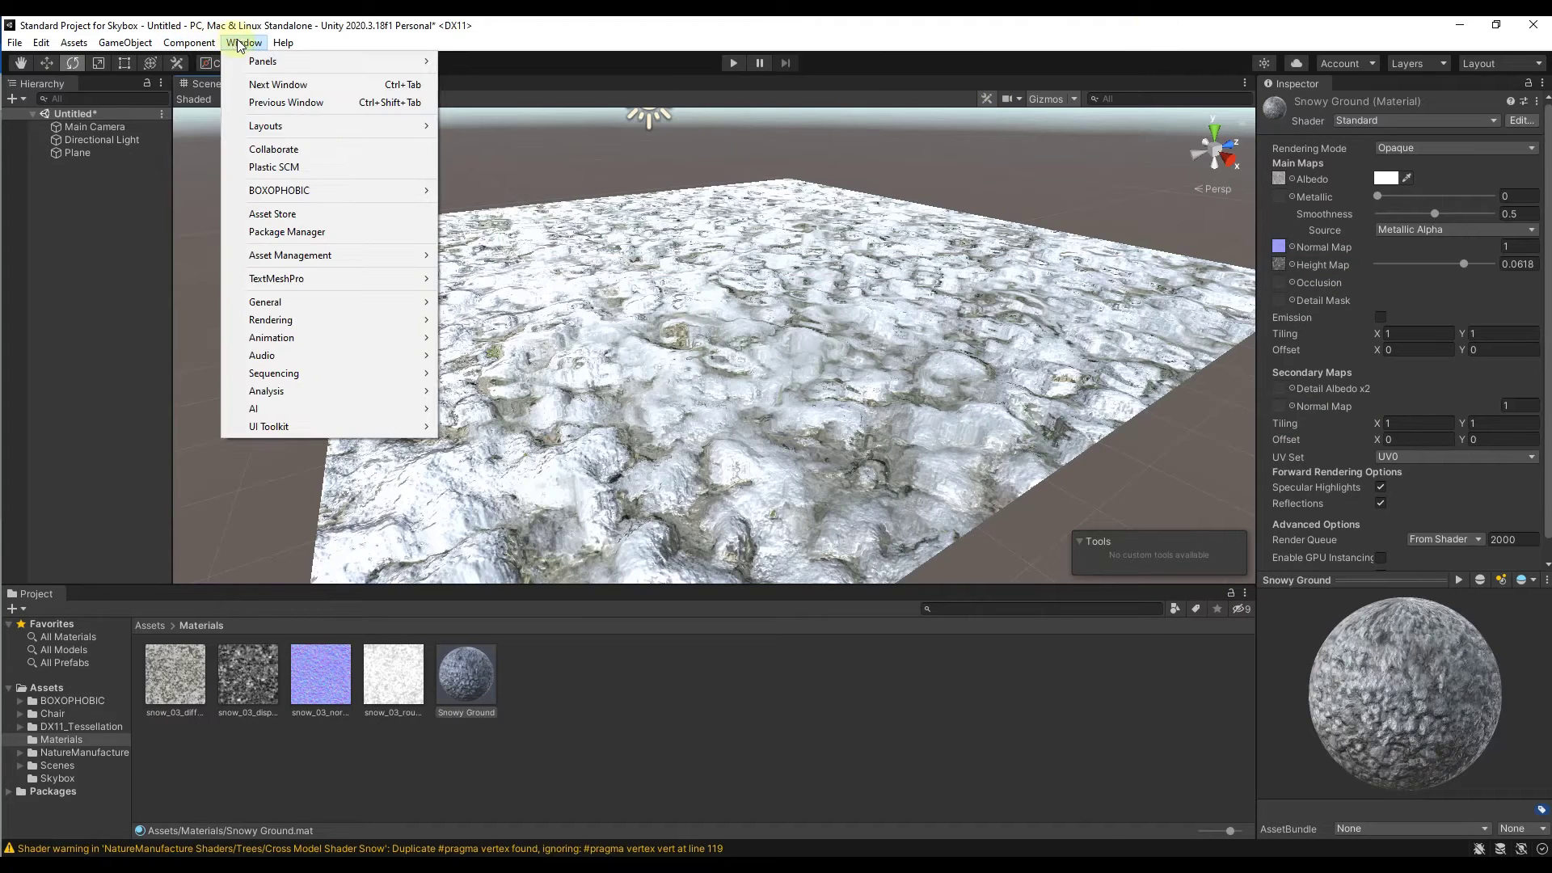
left_click(313, 242)
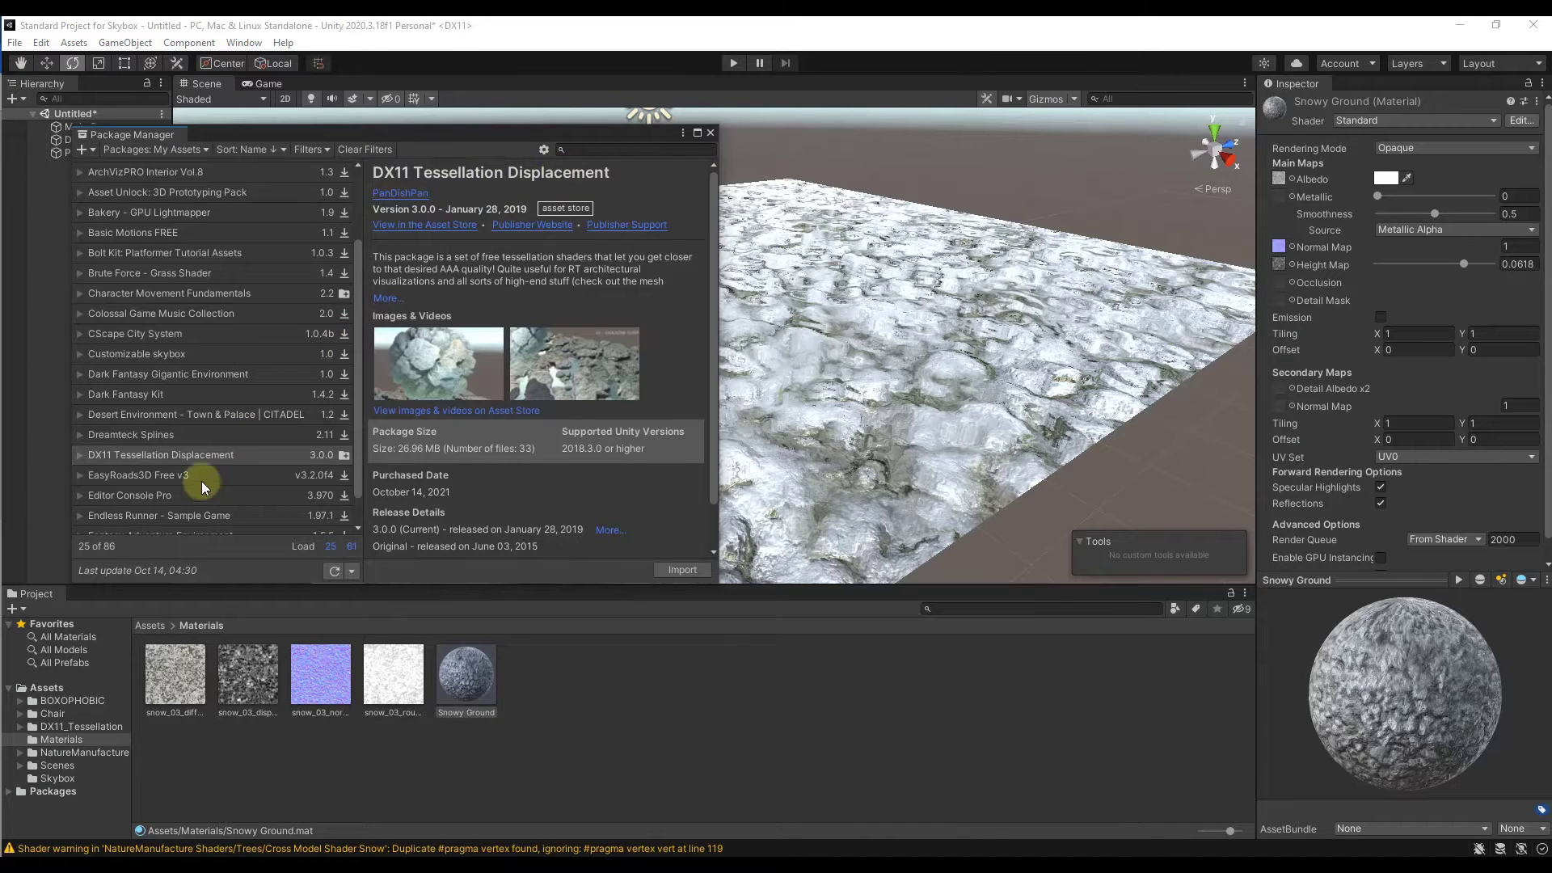
left_click(672, 571)
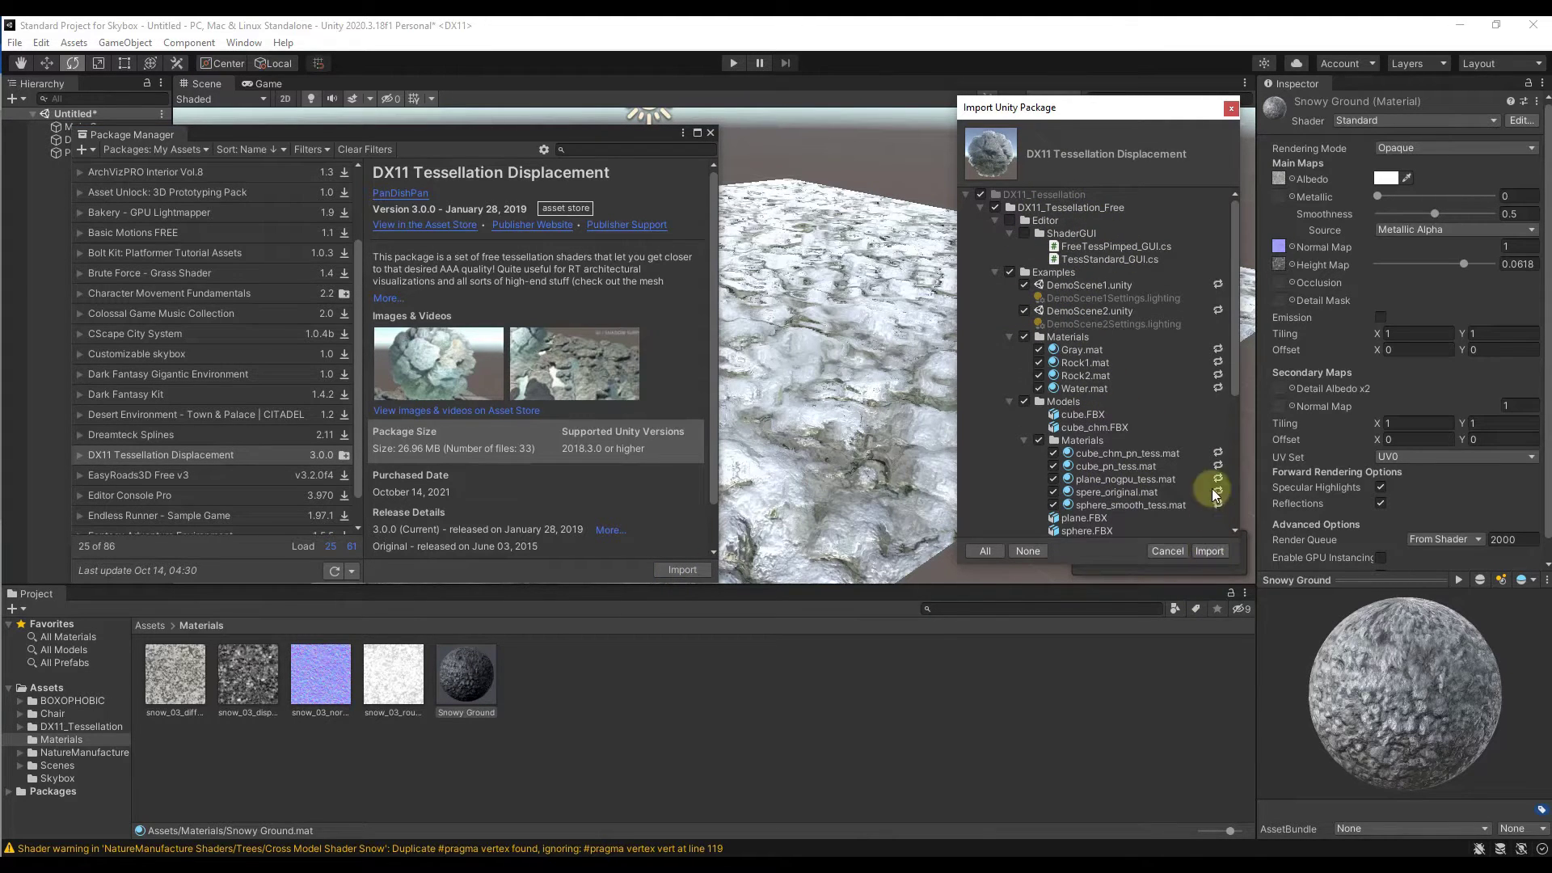
left_click(1231, 109)
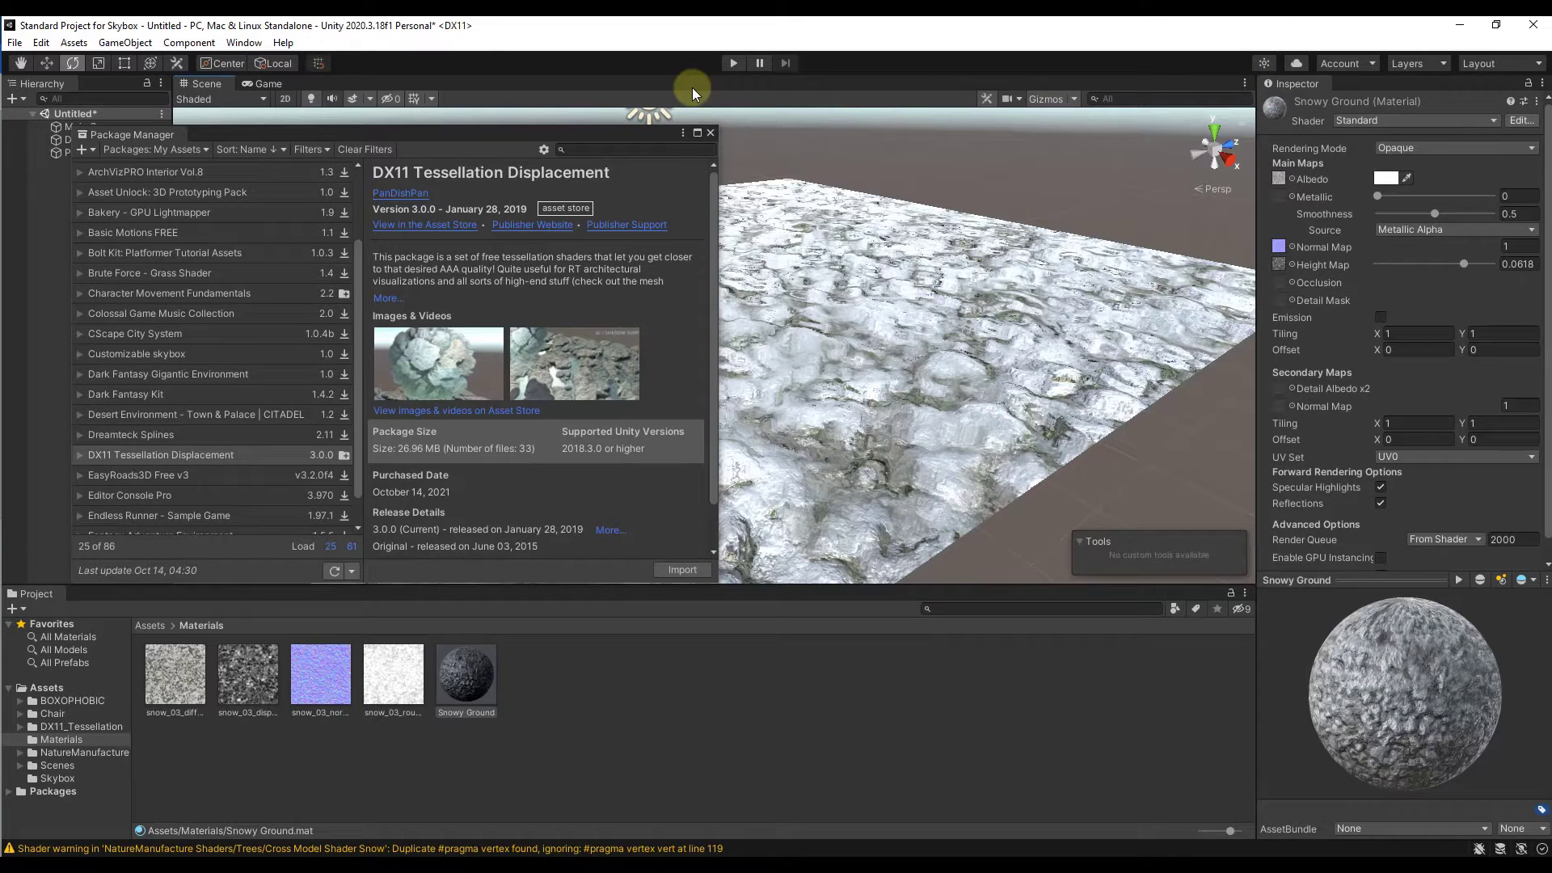
left_click(711, 132)
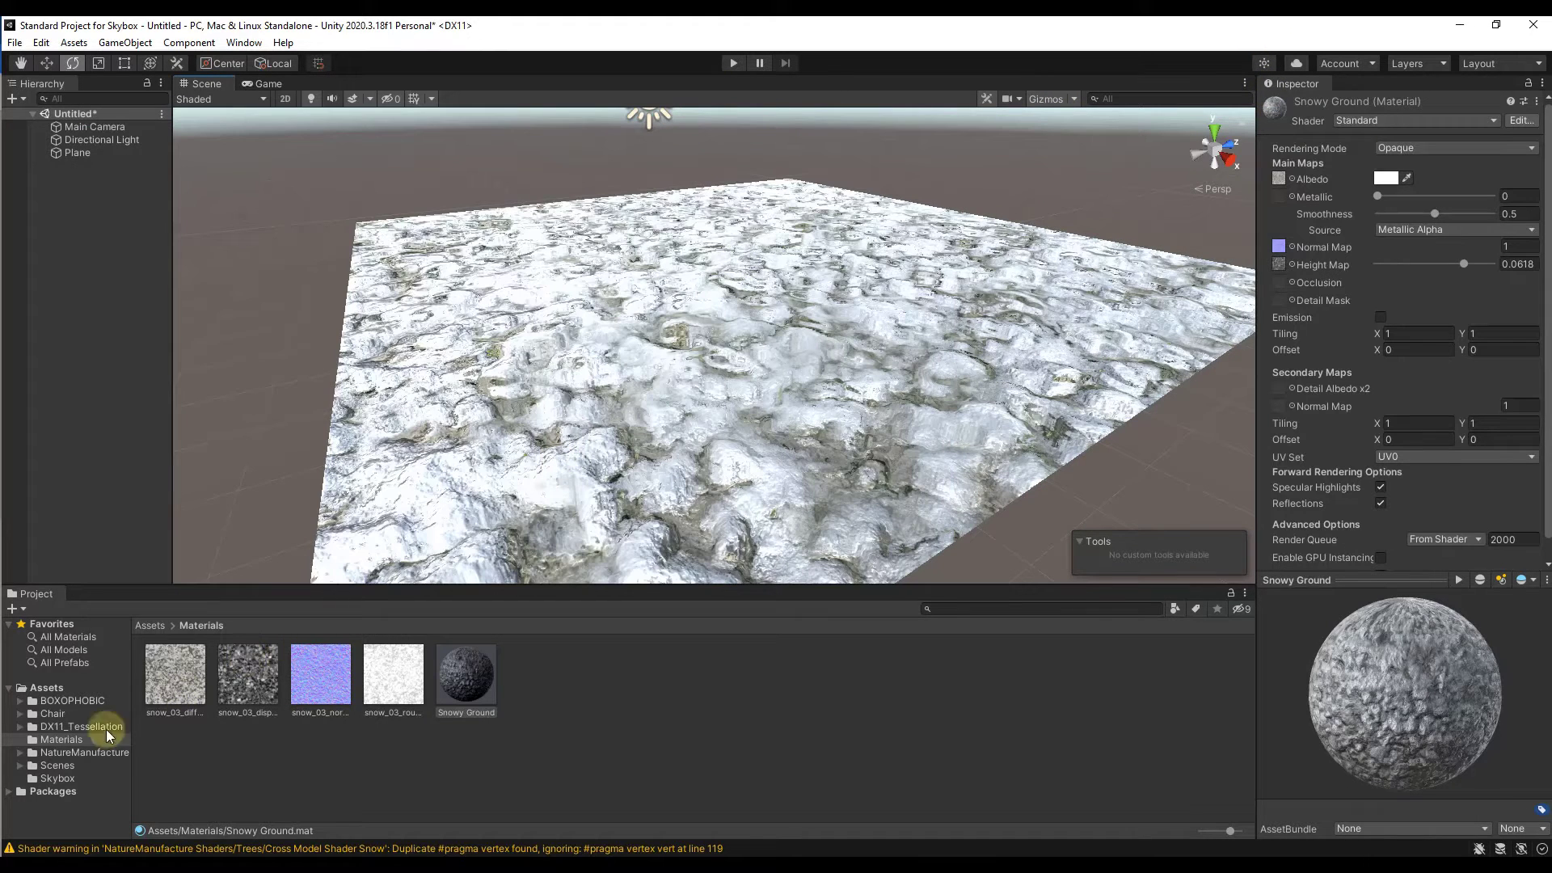
Step: Look through the DX11_Tessellation_Free folder, including its ReadMe, the Examples folder and the Shaders folder
left_click(63, 726)
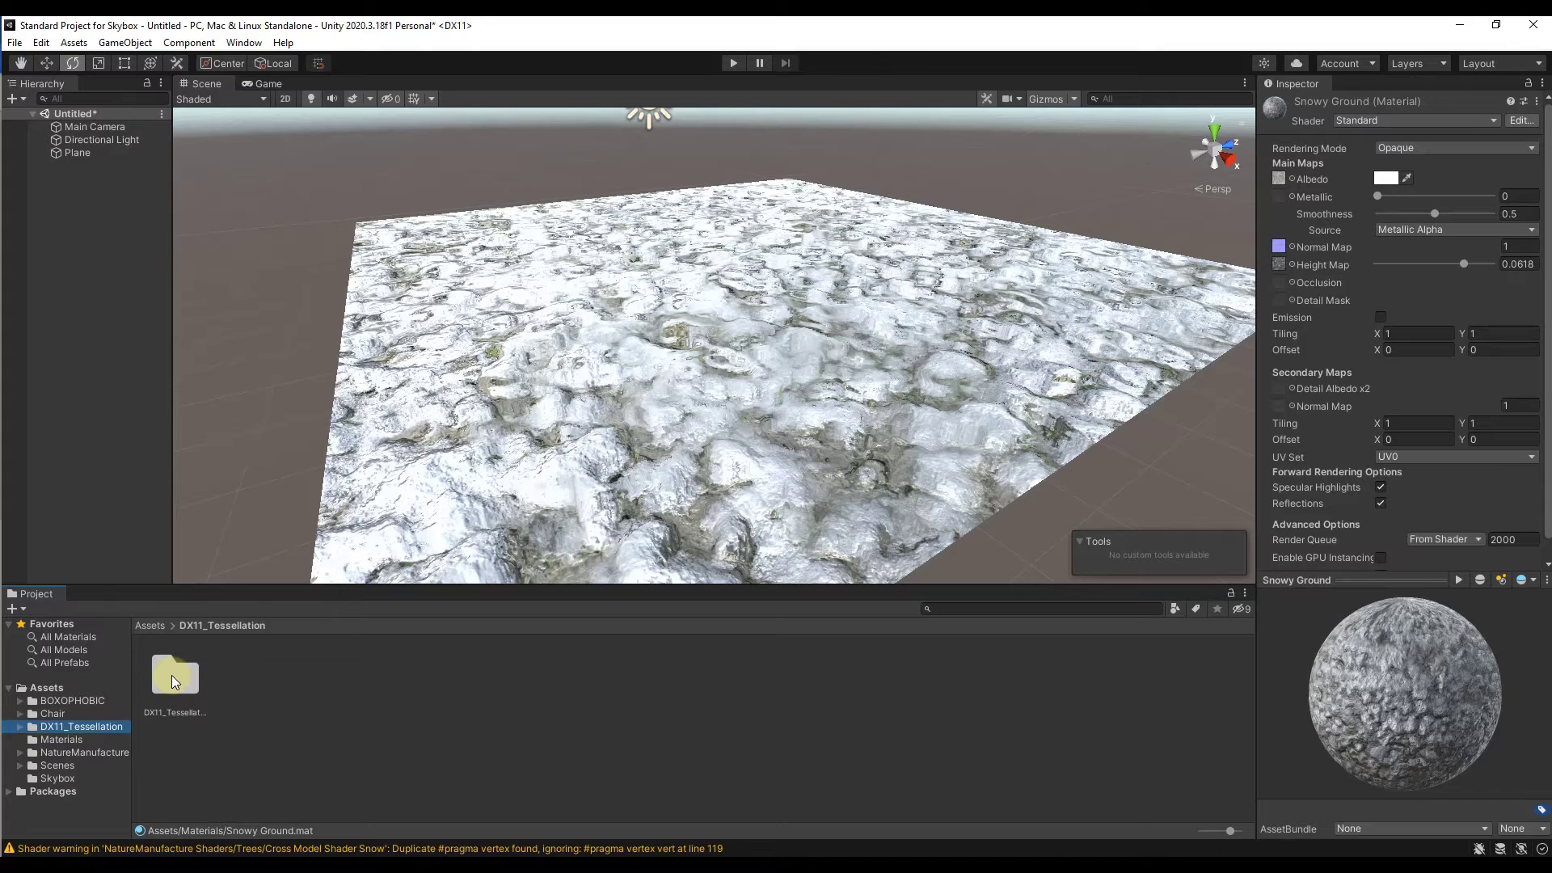
left_click(83, 726)
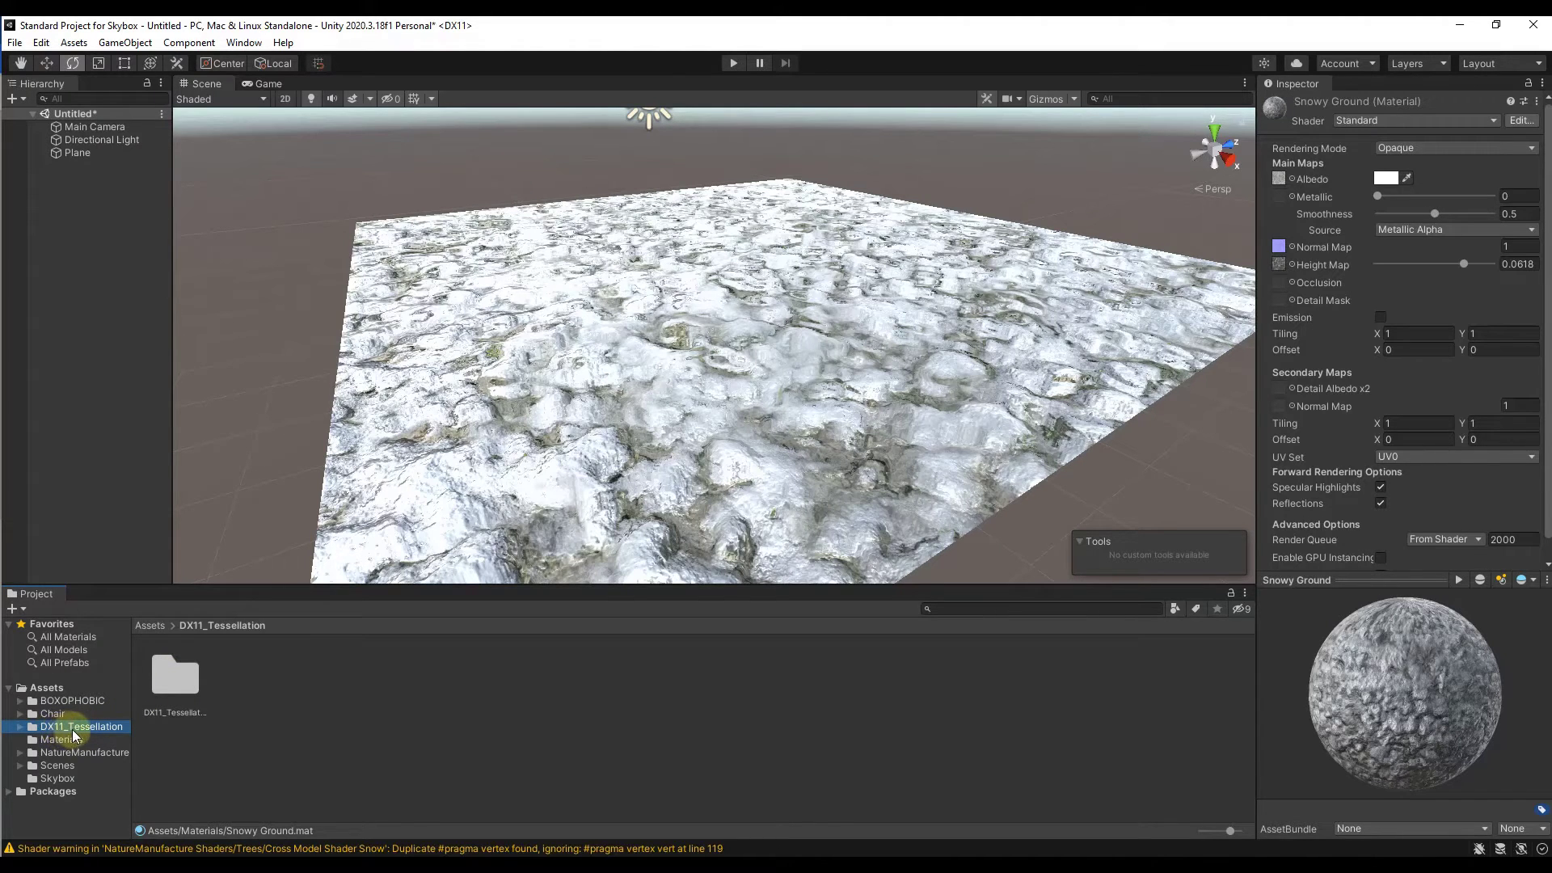
double_click(181, 681)
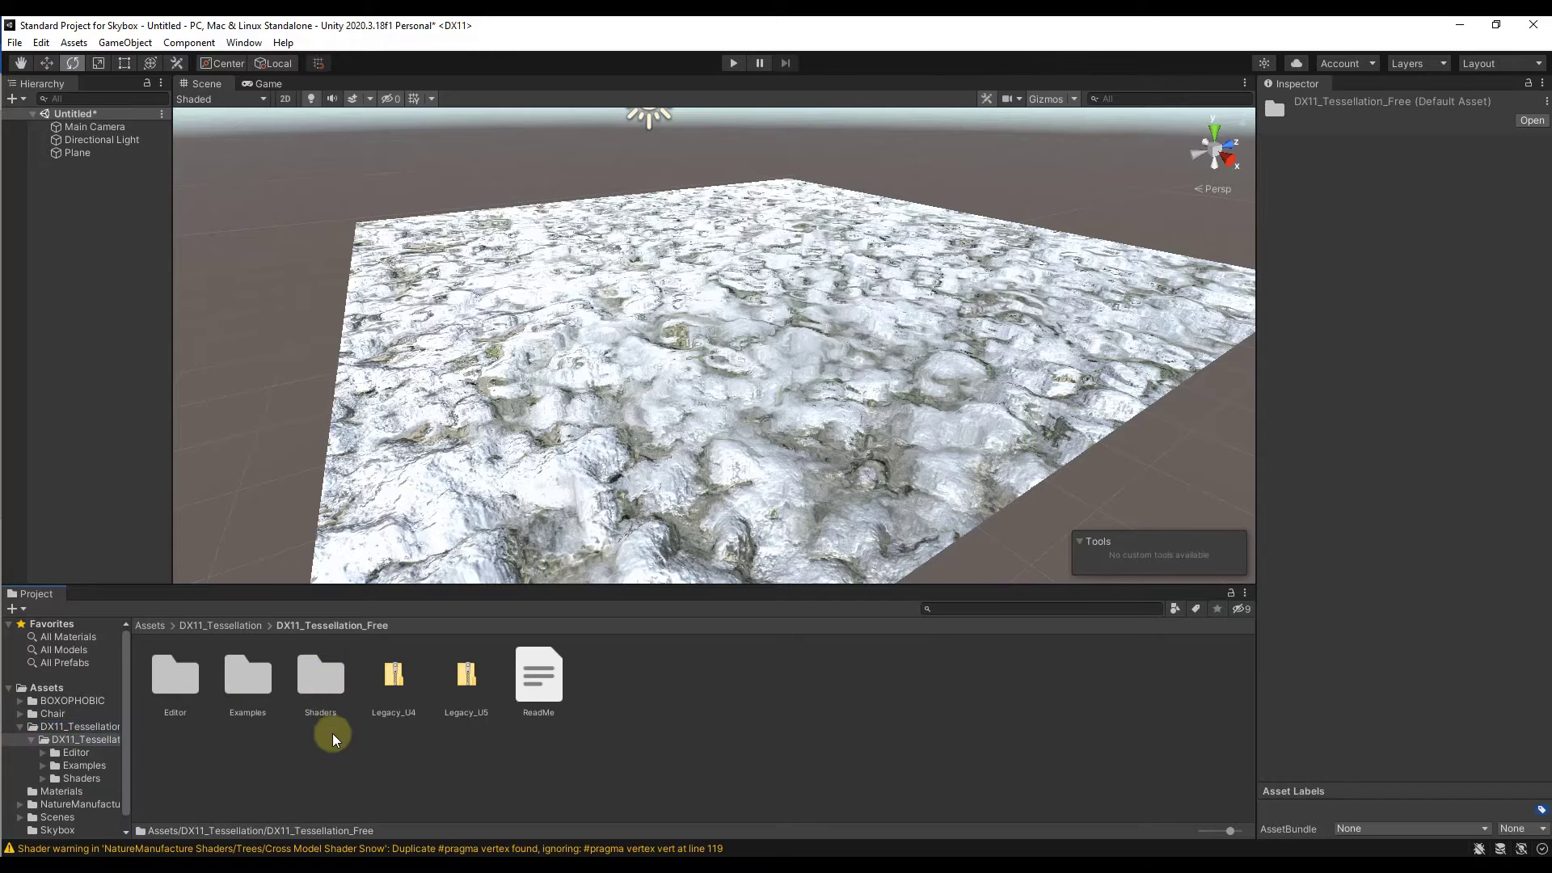
left_click(540, 677)
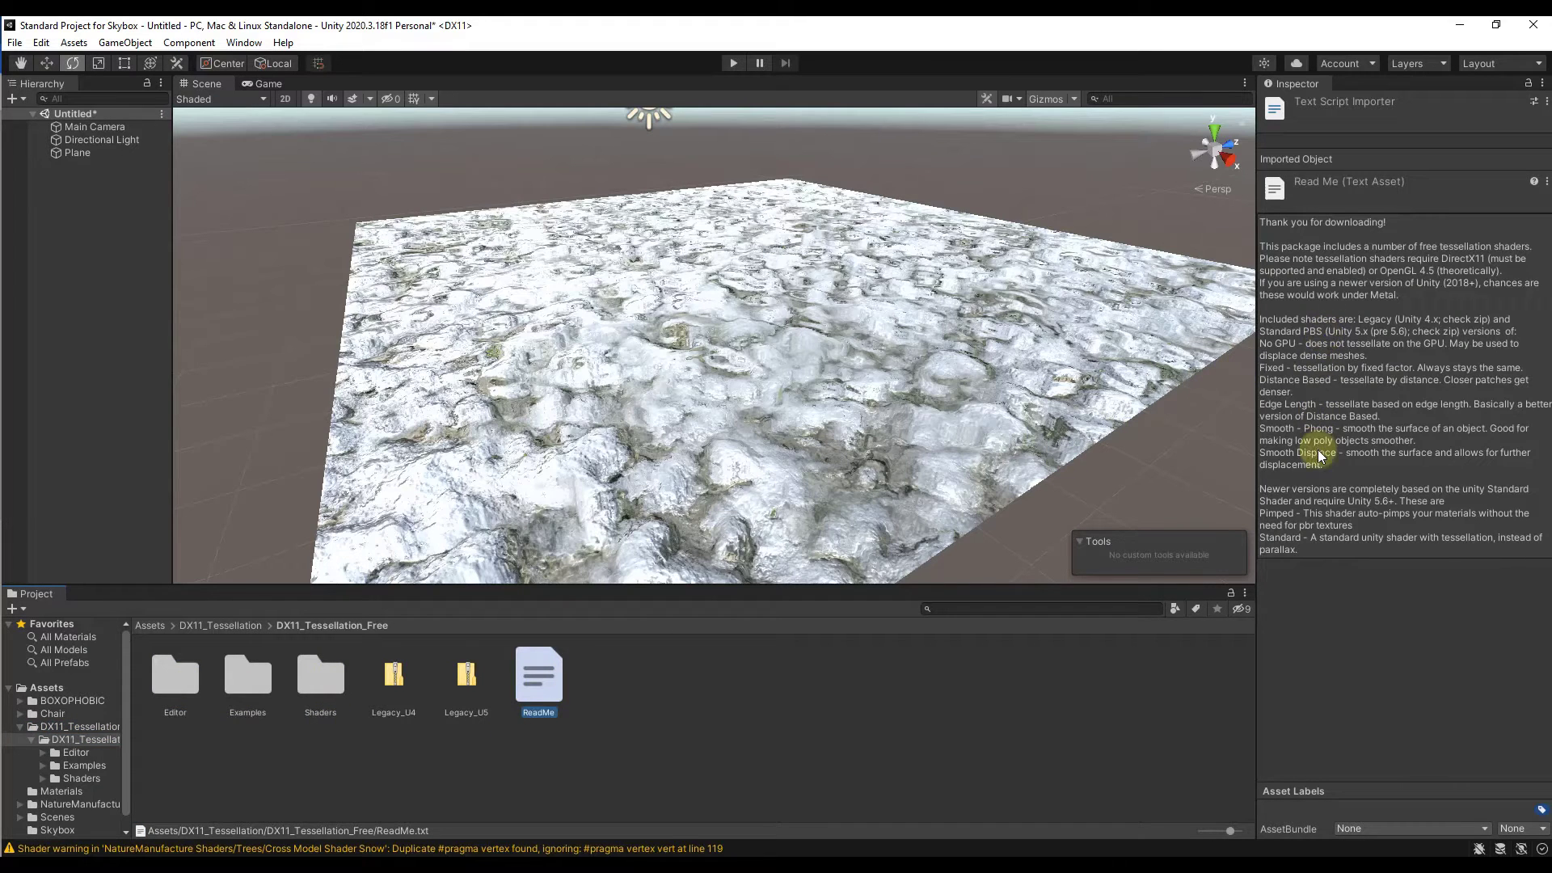
double_click(251, 679)
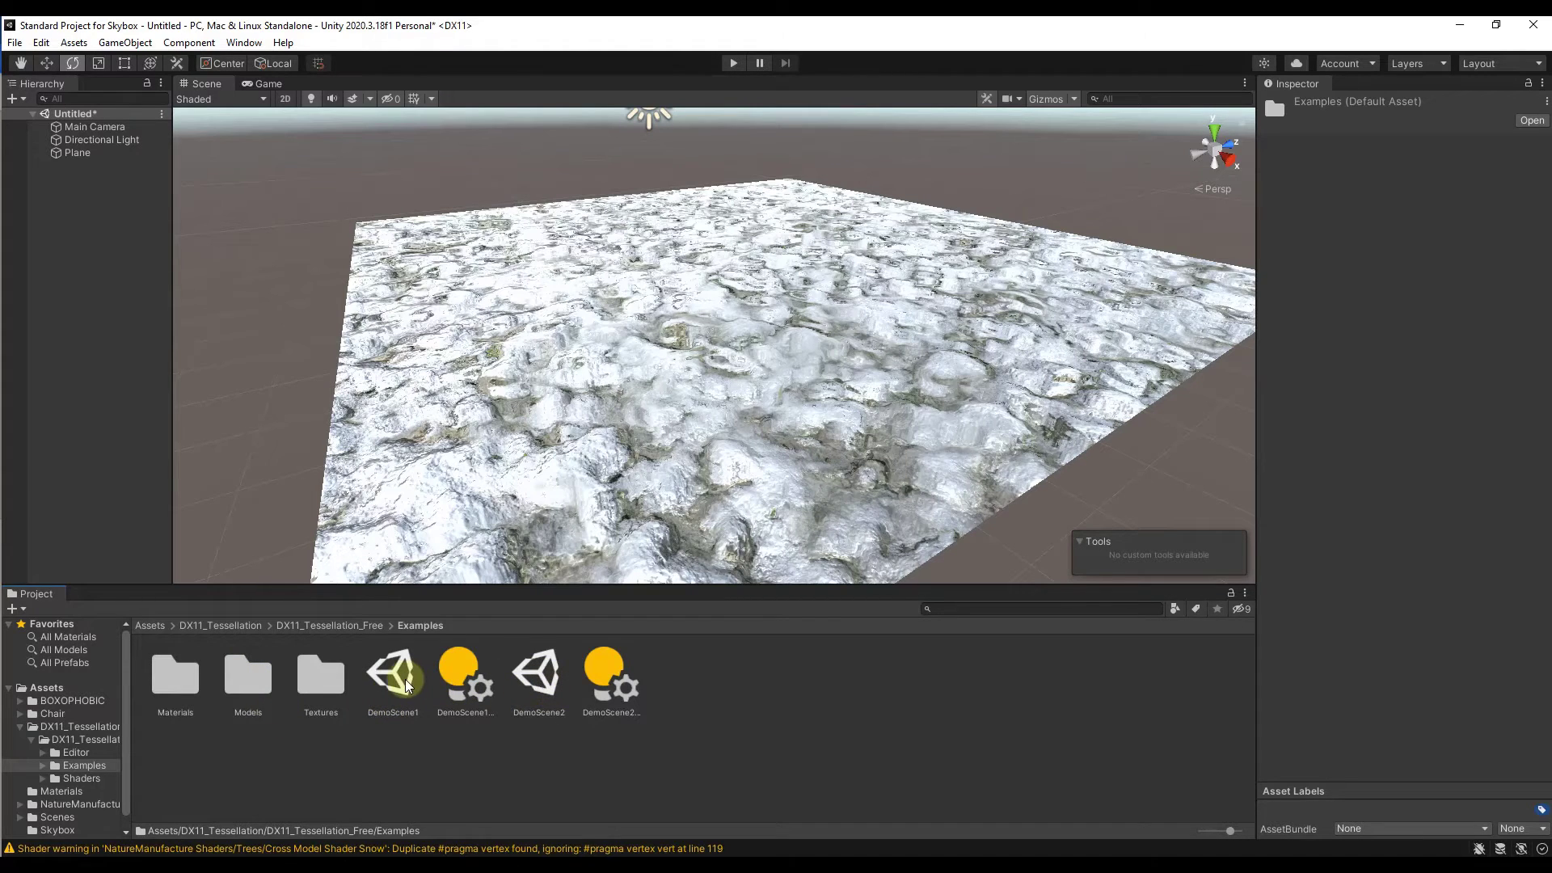
left_click(71, 739)
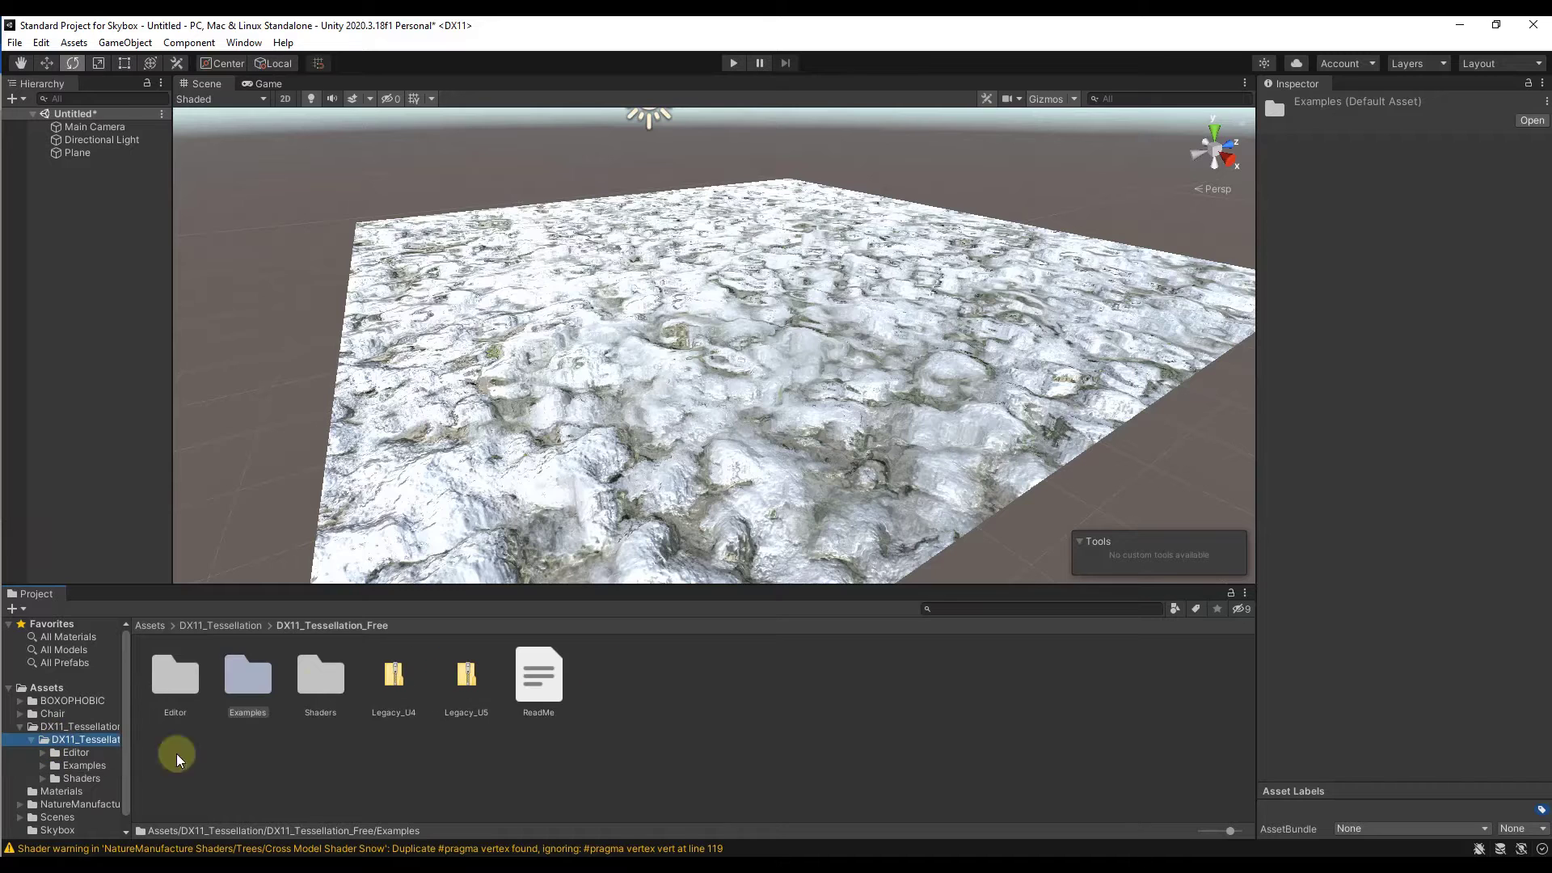
left_click(319, 687)
double_click(319, 689)
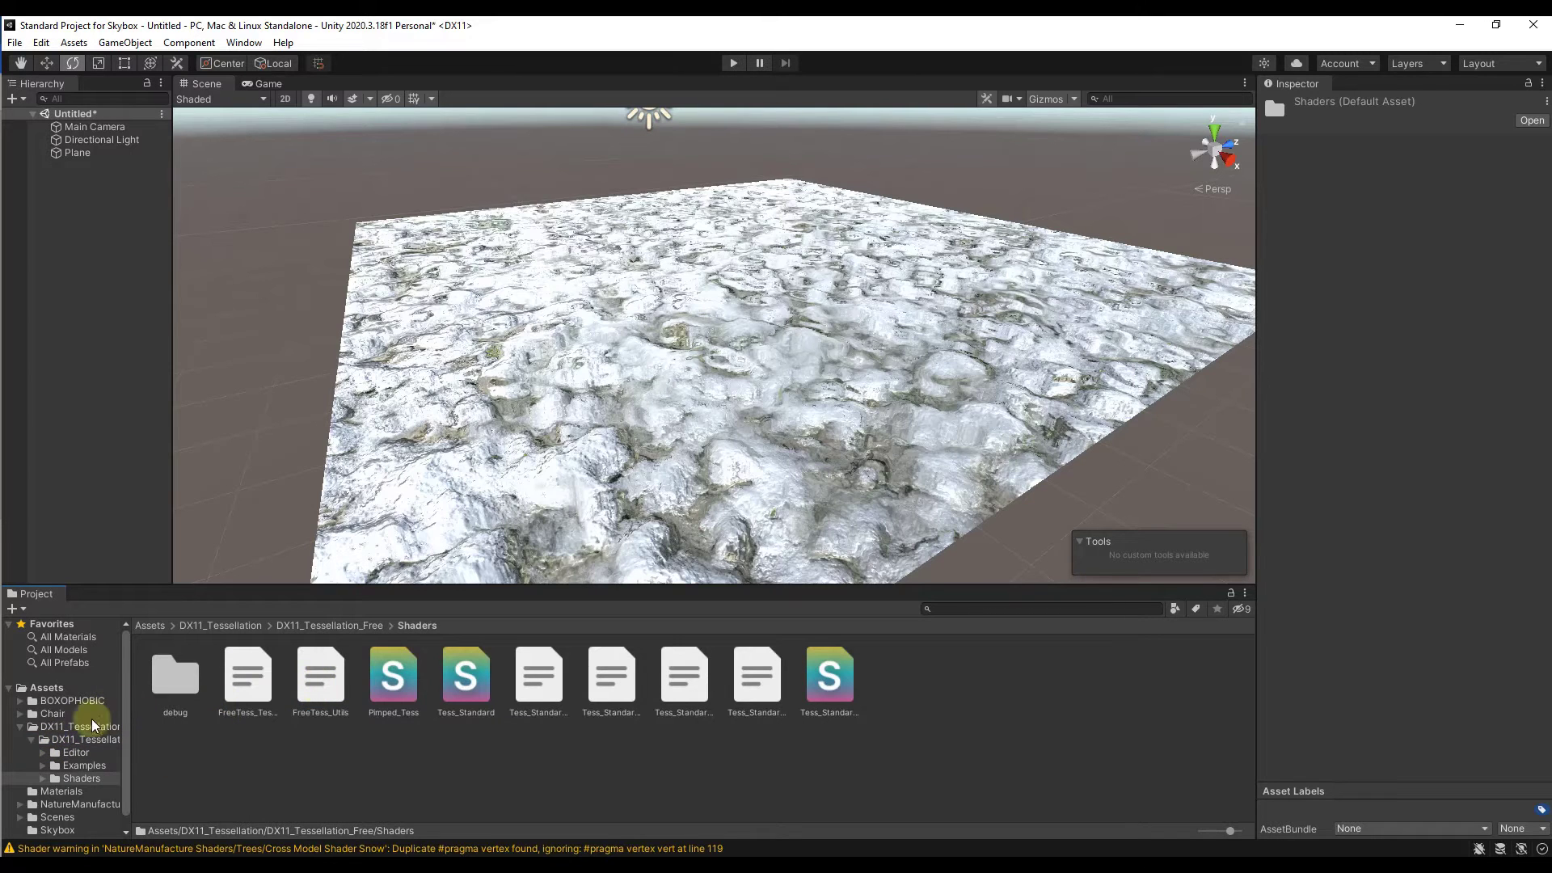
left_click(60, 726)
Step: Change the shader of the Snowy Ground material in the Materials folder to Tessellation/Tess_Standard
left_click(684, 372)
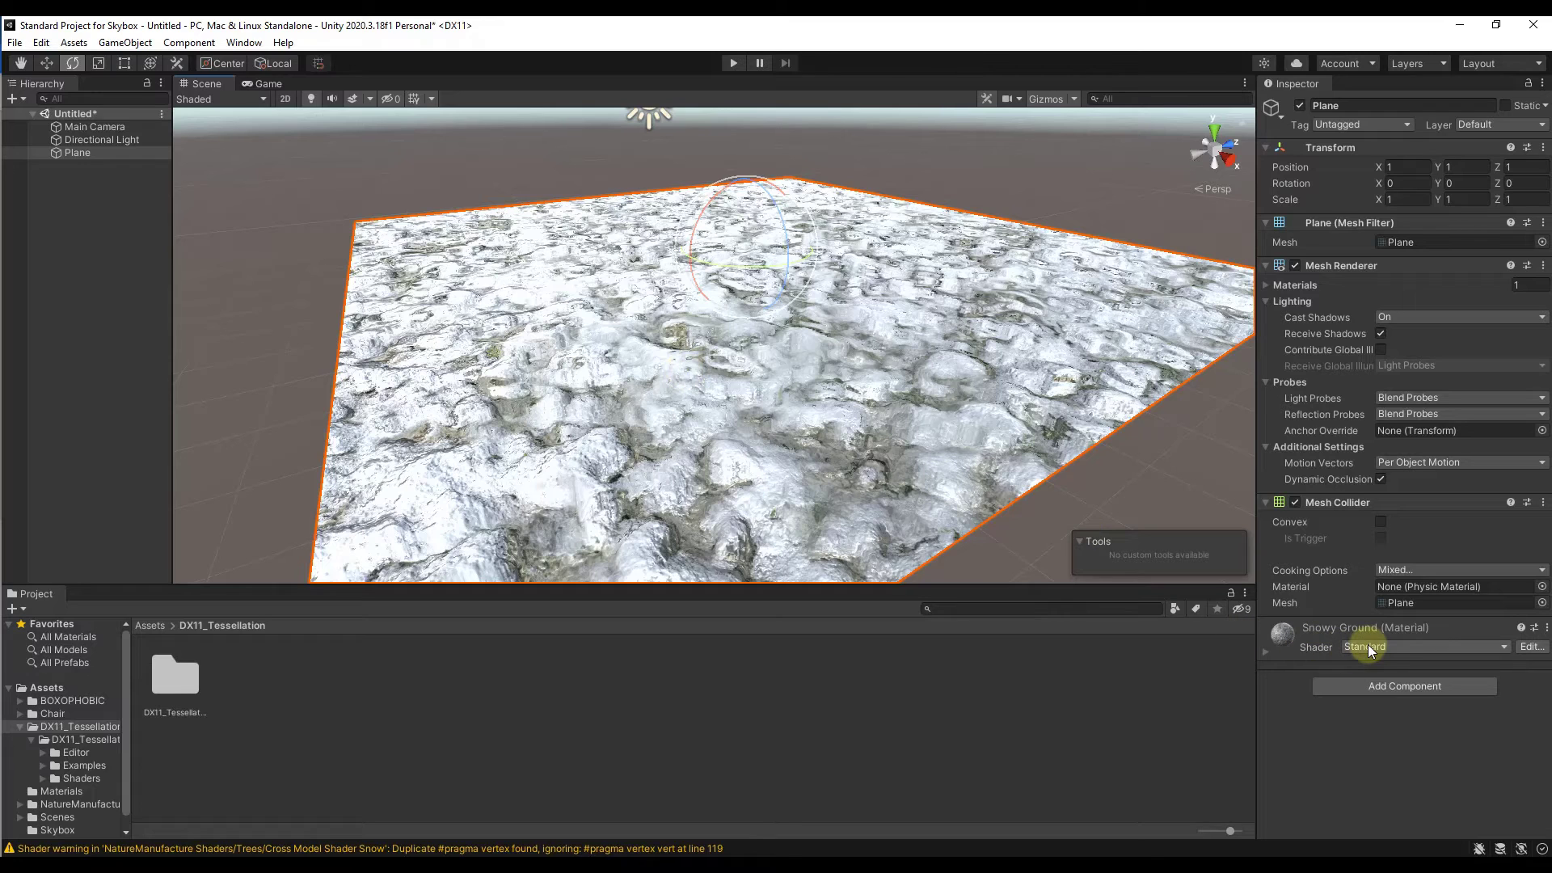
left_click(61, 791)
left_click(469, 683)
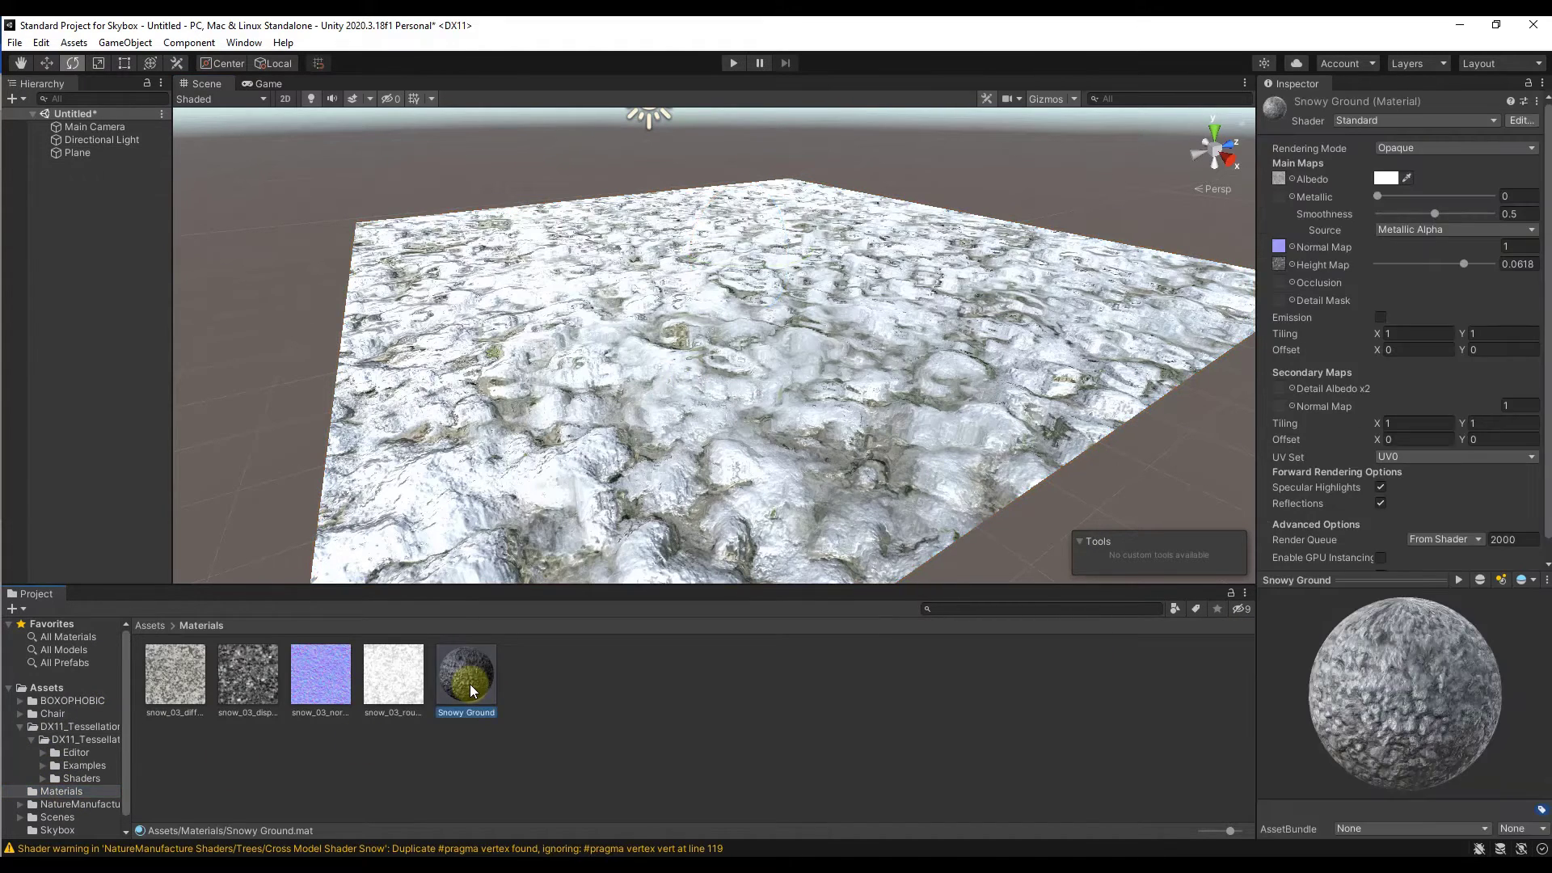
left_click(1375, 123)
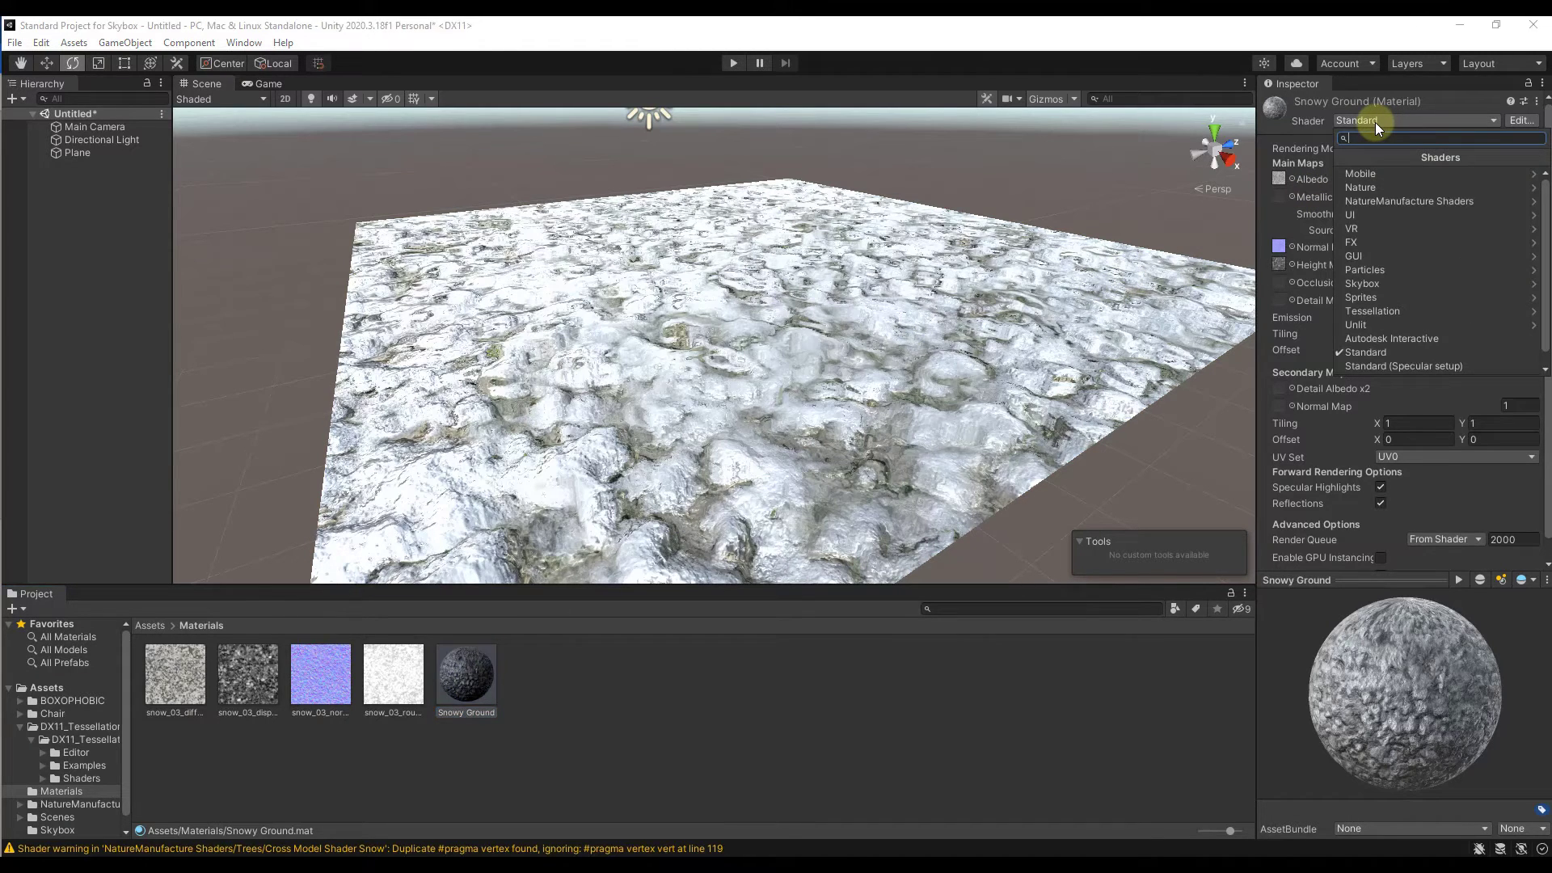
left_click(1393, 313)
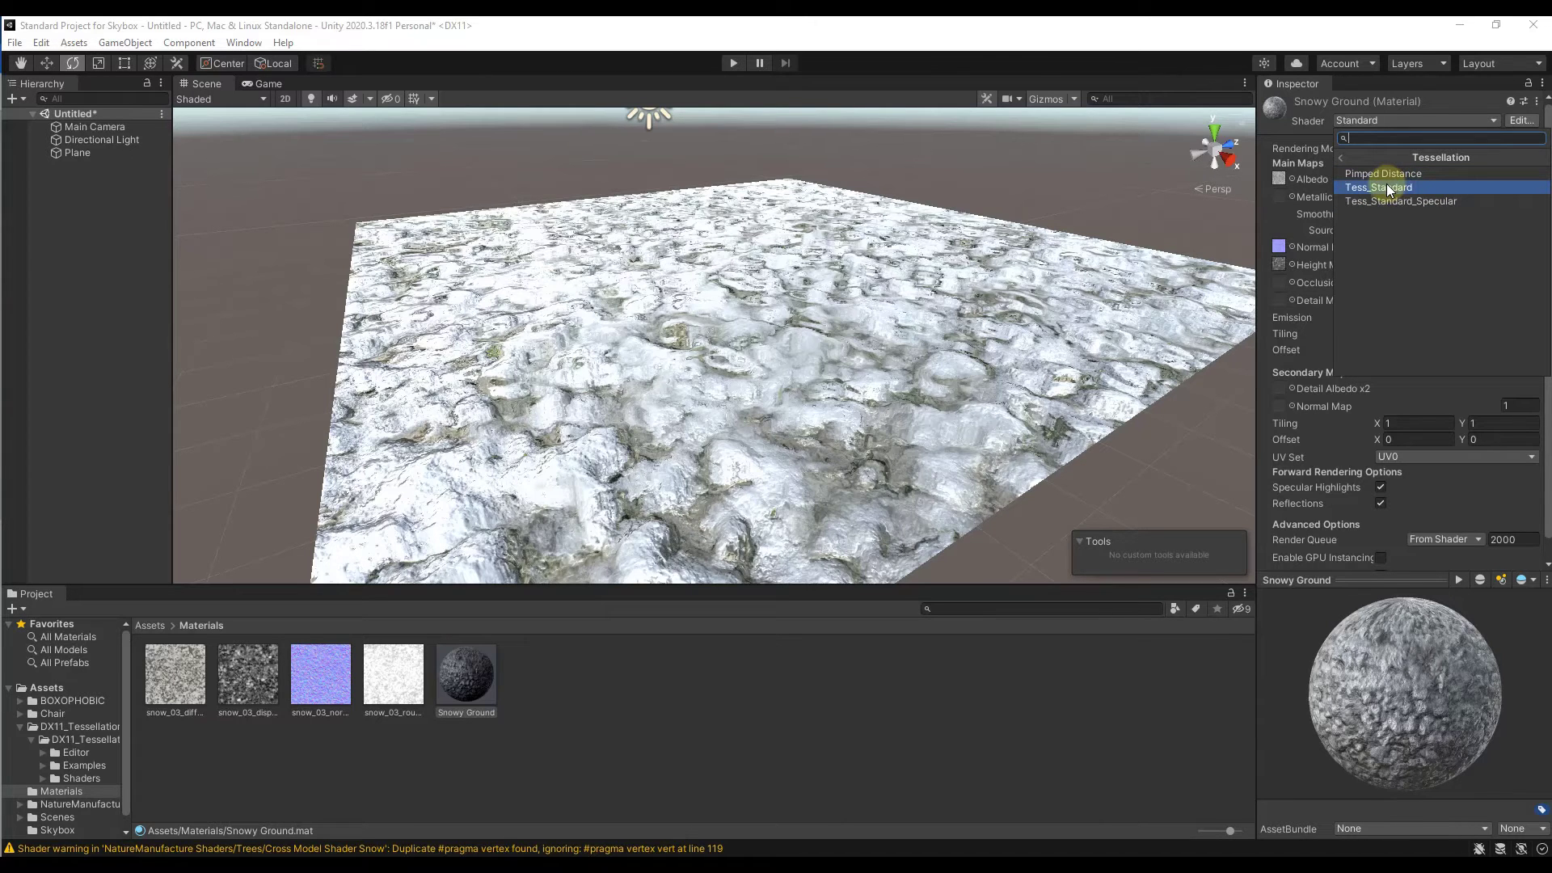
left_click(1385, 186)
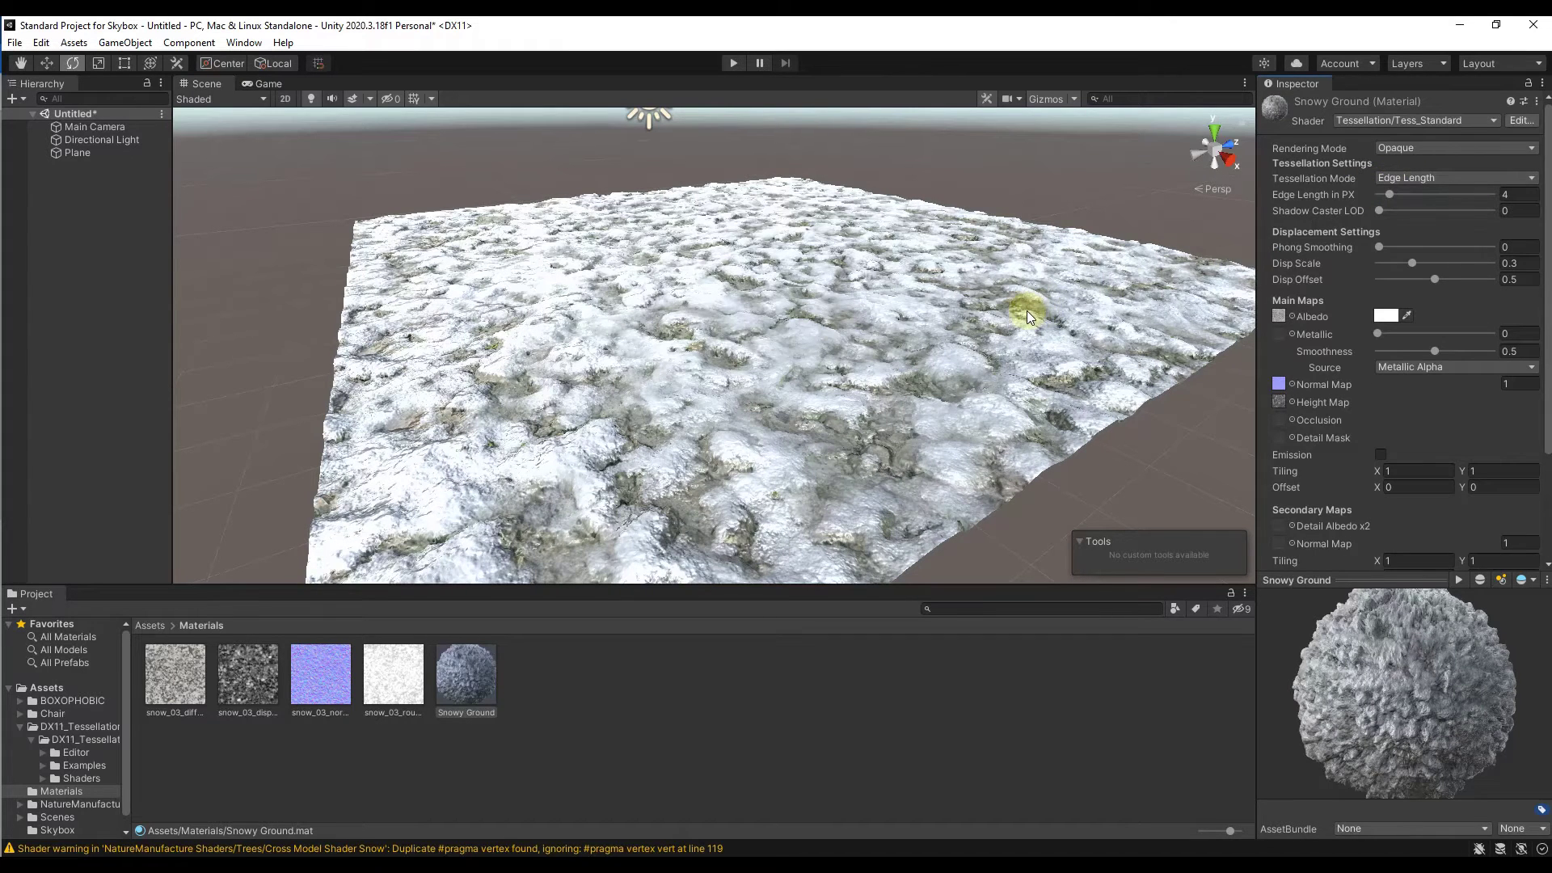
Step: Set Snowy Ground's Disp Scale to 0.529 and Disp Offset to 0.306, judging the relief along the plane's edge
left_click_drag(1027, 311, 1062, 261, "alt")
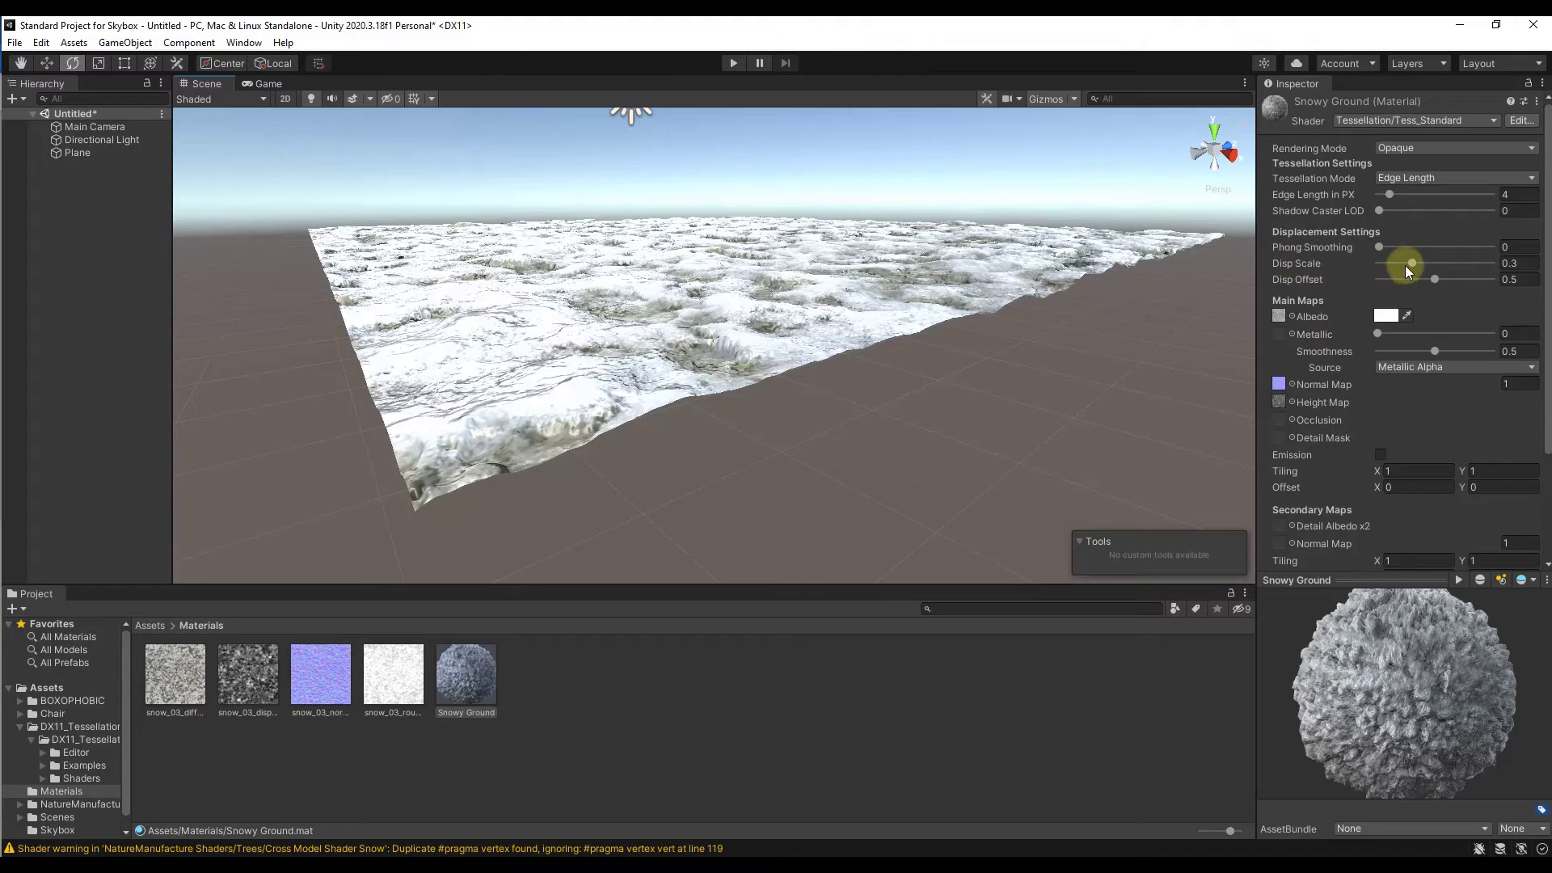
mouse_move(1410, 264)
left_mouse_down()
mouse_move(1462, 263)
mouse_move(1424, 257)
mouse_move(1442, 256)
mouse_move(1423, 283)
mouse_move(1398, 284)
mouse_move(1424, 283)
mouse_move(1392, 283)
mouse_move(1415, 284)
left_mouse_up()
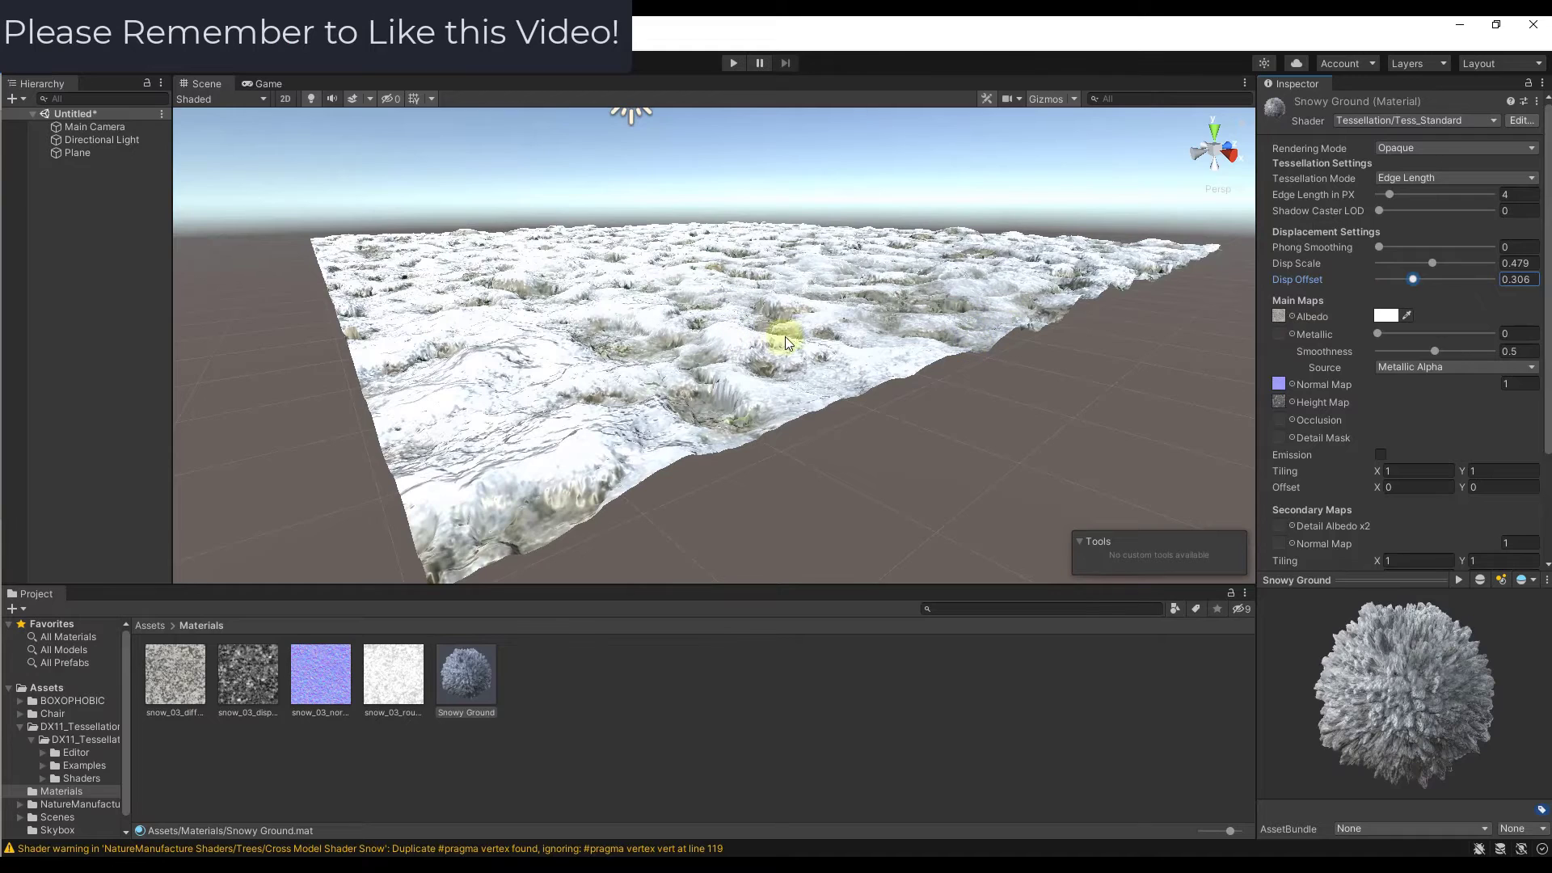
left_click_drag(1434, 266, 1438, 263)
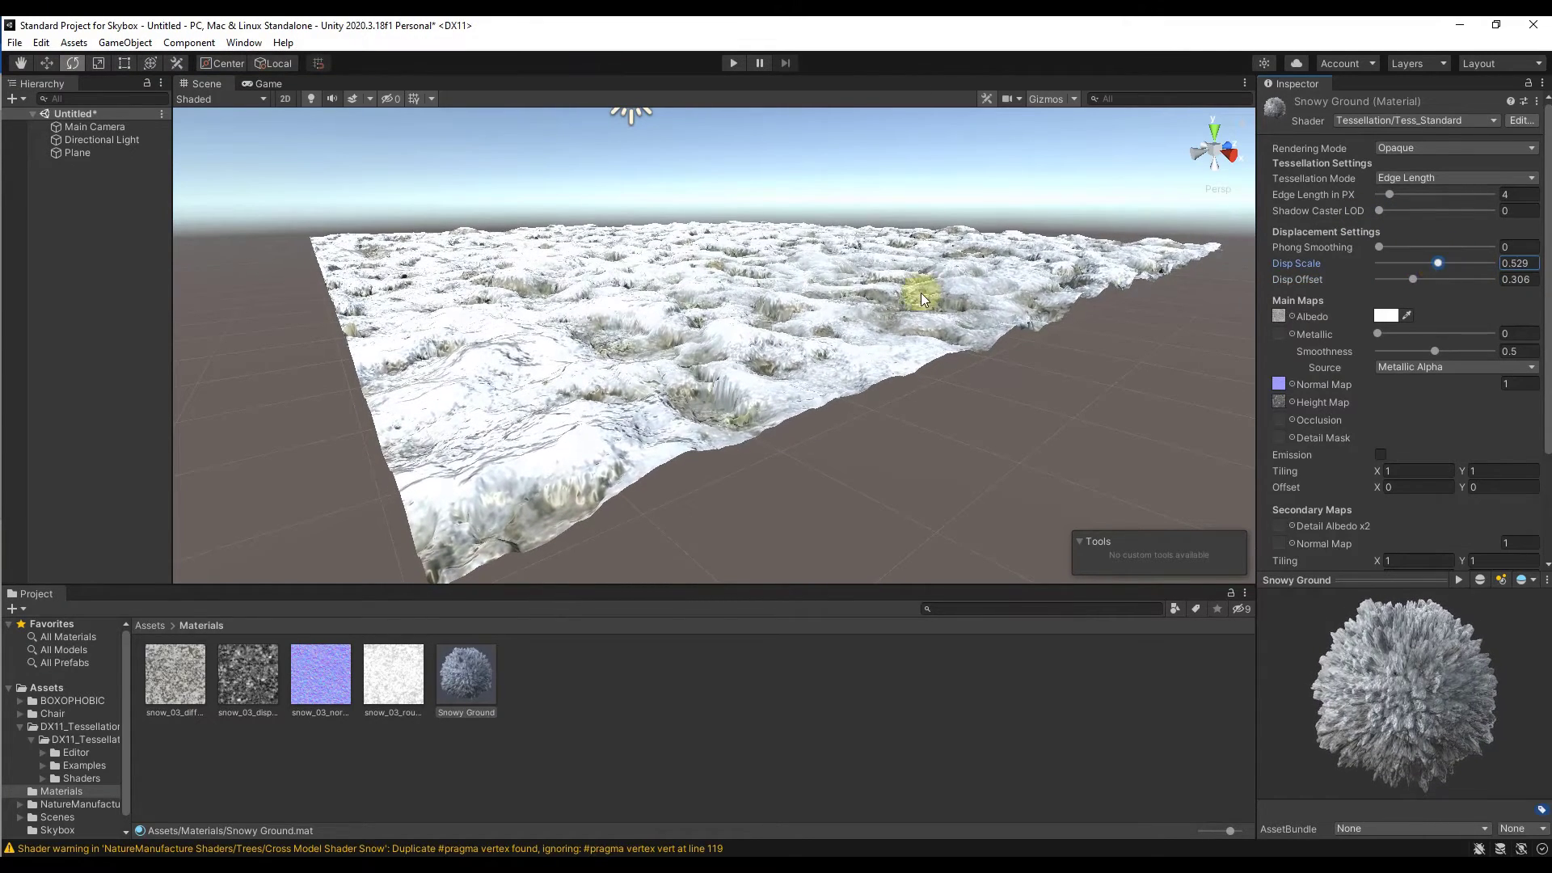
right_click_drag(894, 294, 883, 291)
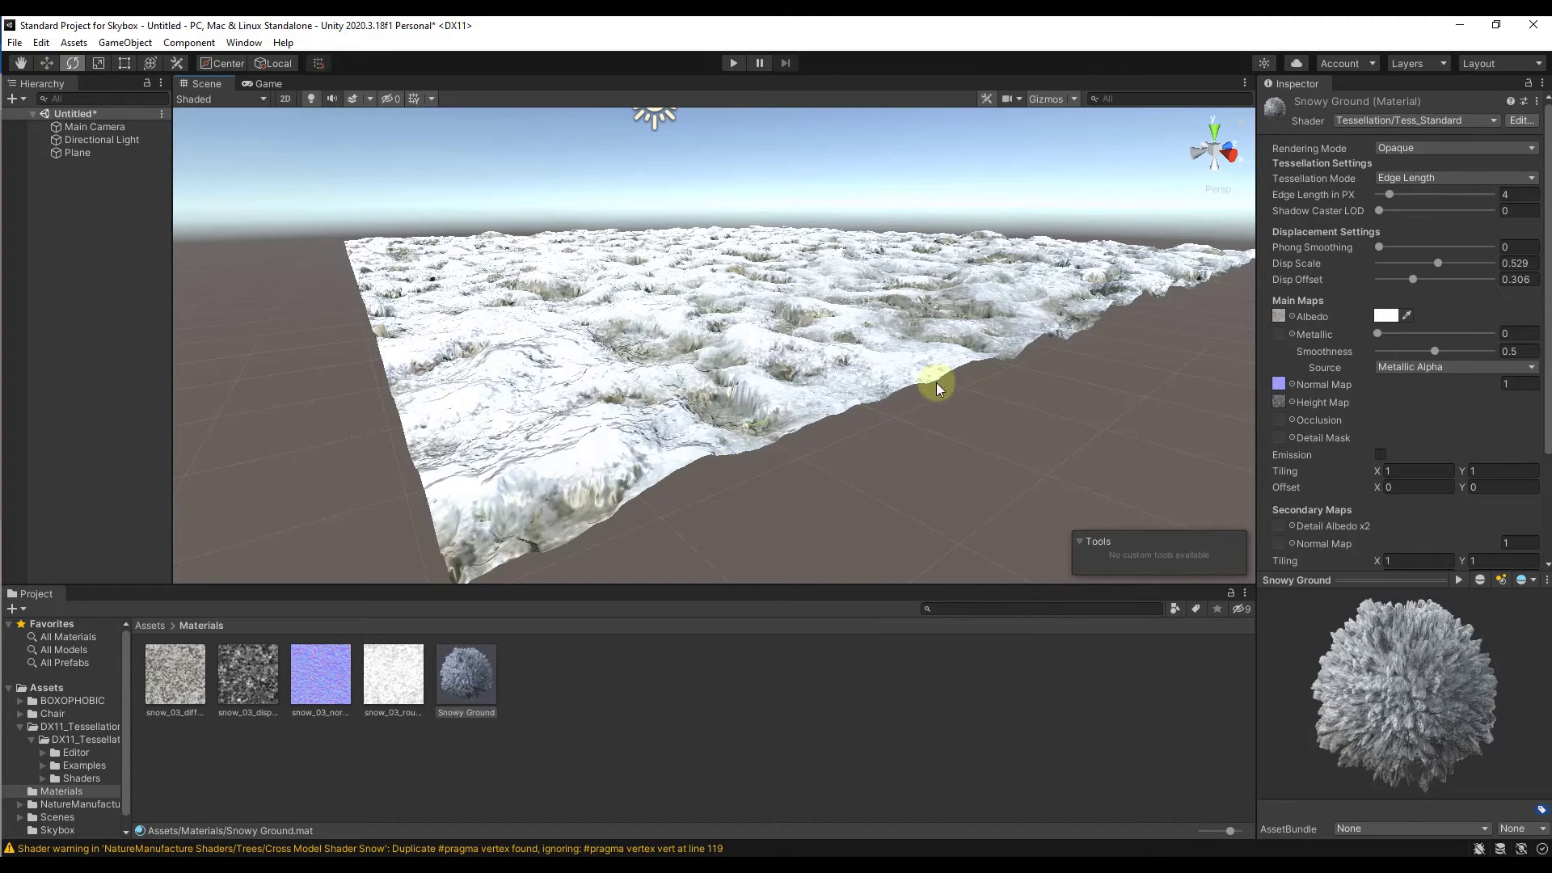
Step: Display the scene in Wireframe and set Snowy Ground's Edge Length in PX to 25.6, inspecting the plane's mesh density
left_click(224, 97)
left_click(217, 141)
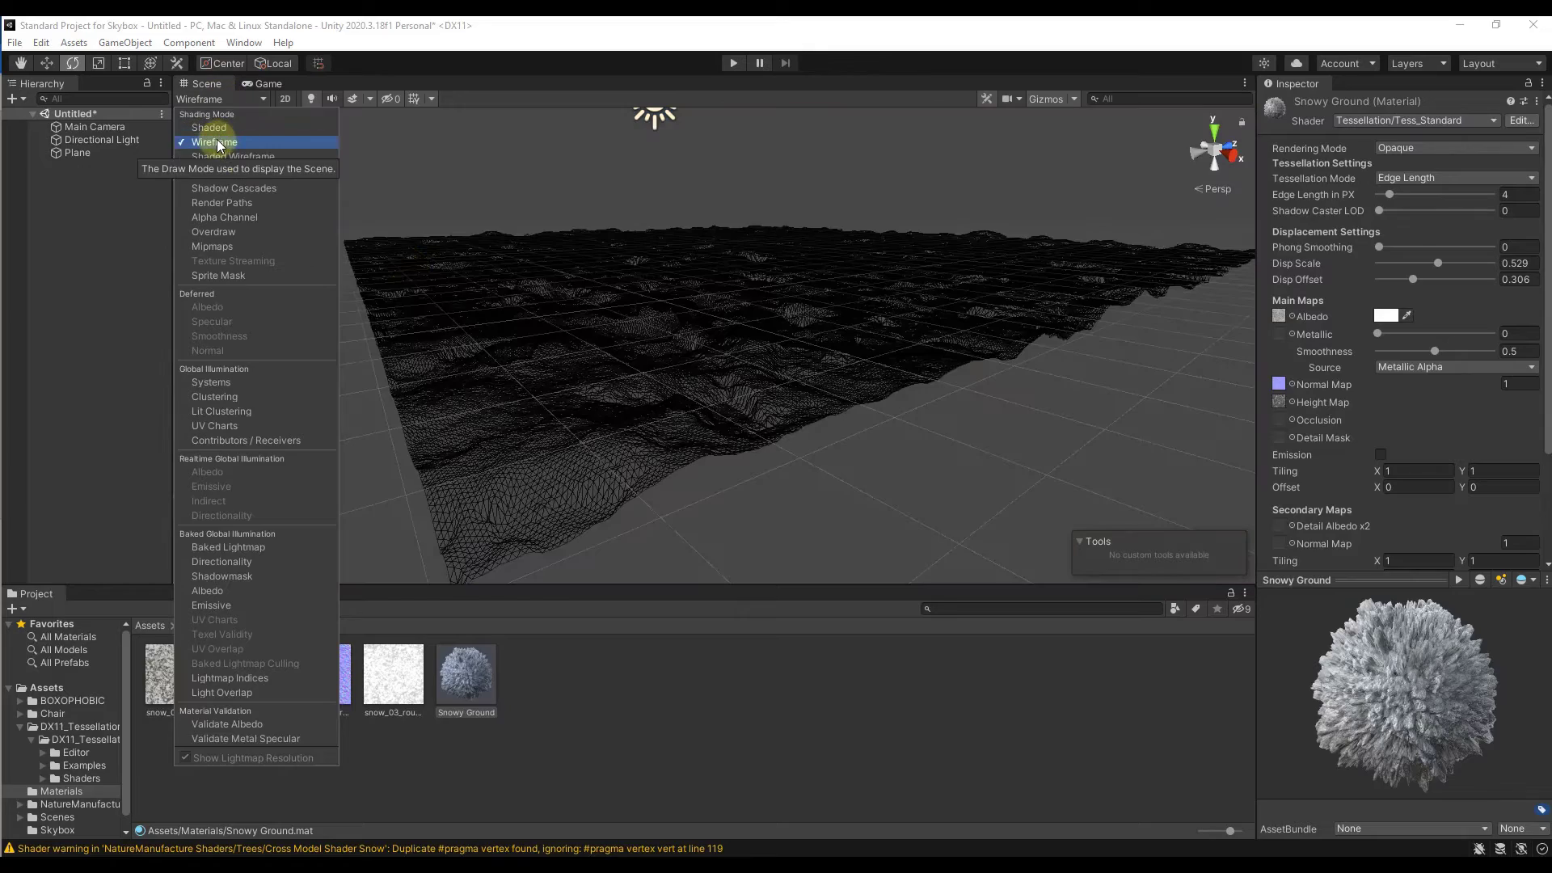
mouse_move(751, 371)
left_mouse_down("alt")
mouse_move(808, 374)
mouse_move(822, 409)
mouse_move(806, 470)
mouse_move(800, 391)
mouse_move(801, 419)
mouse_move(766, 431)
left_mouse_up("alt")
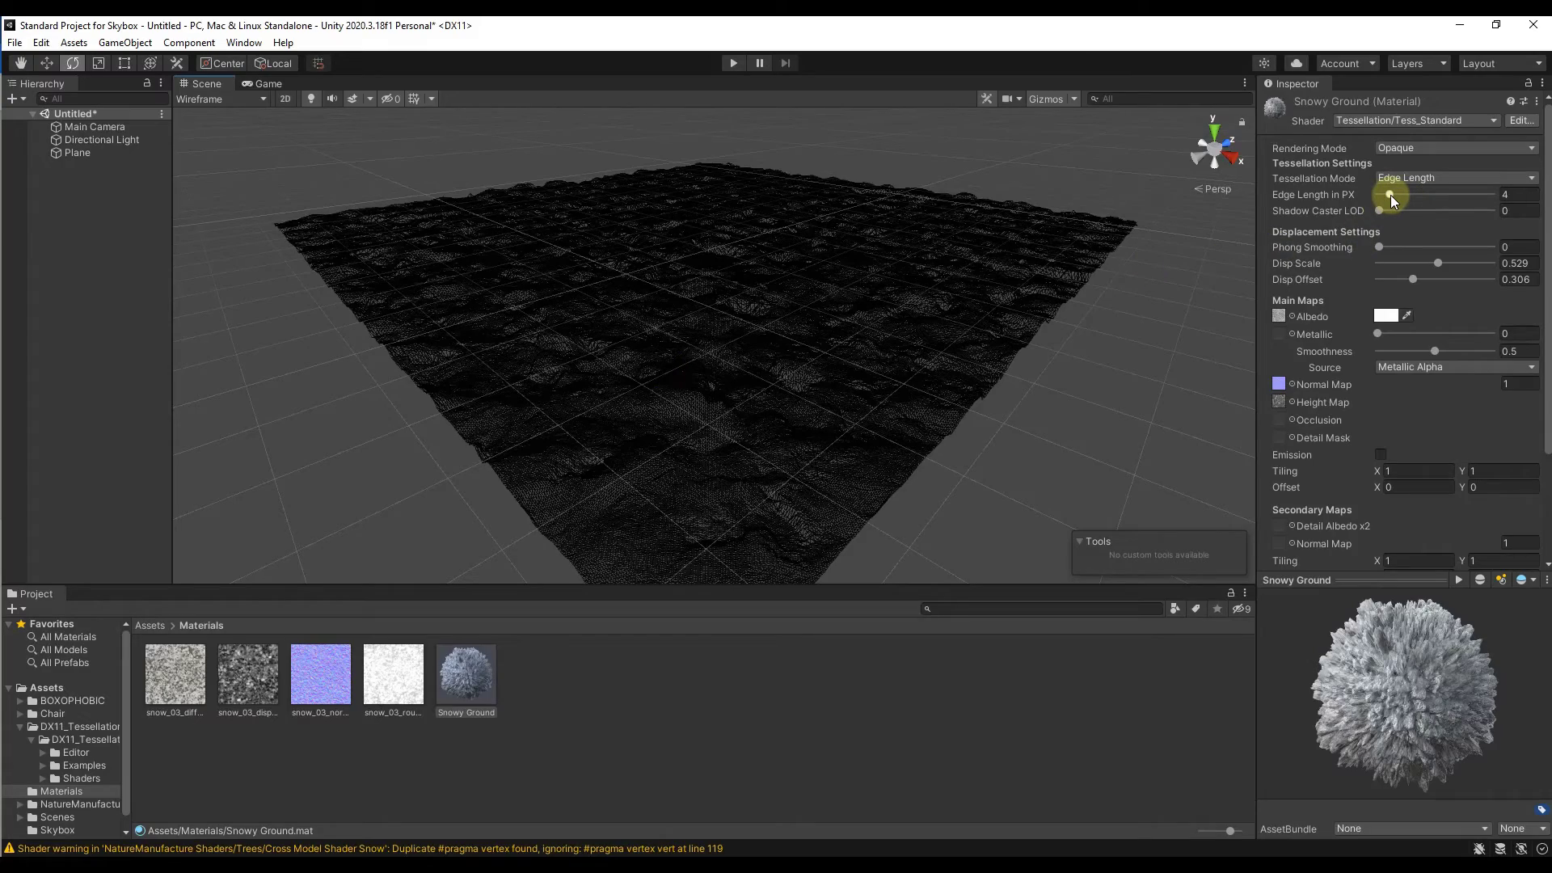
left_click_drag(1391, 195, 1468, 197)
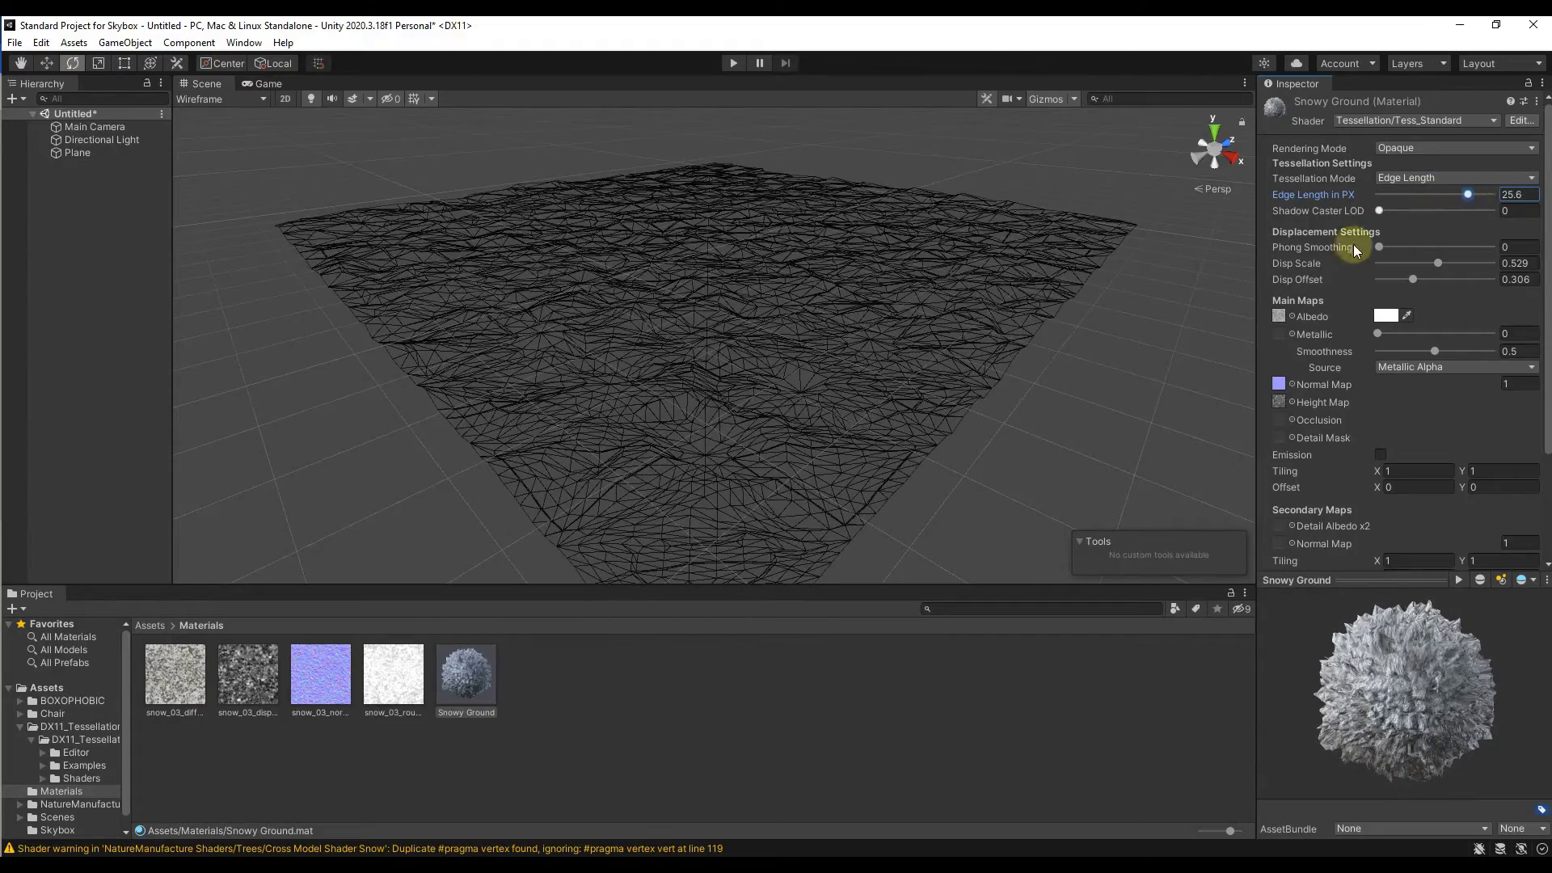
mouse_move(1051, 299)
left_mouse_down("alt")
mouse_move(997, 315)
mouse_move(1018, 339)
mouse_move(1032, 343)
mouse_move(1028, 291)
left_mouse_up("alt")
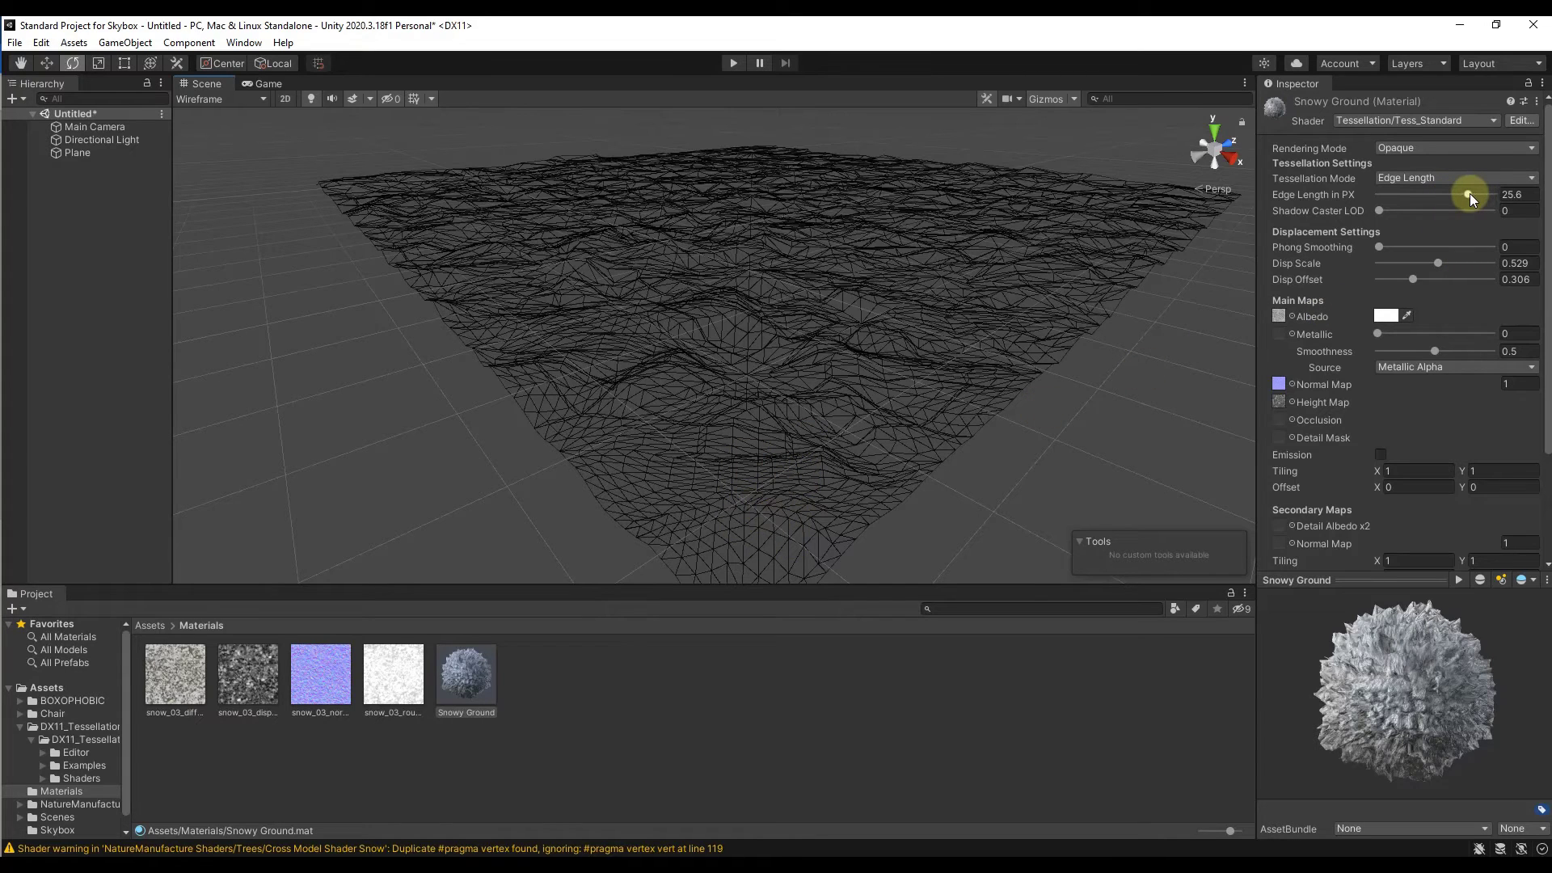
Step: Try Snowy Ground's Edge Length in PX at 32 and 2.2, judging the relief in Shaded display, and undo these value changes
left_click_drag(1467, 193, 1500, 191)
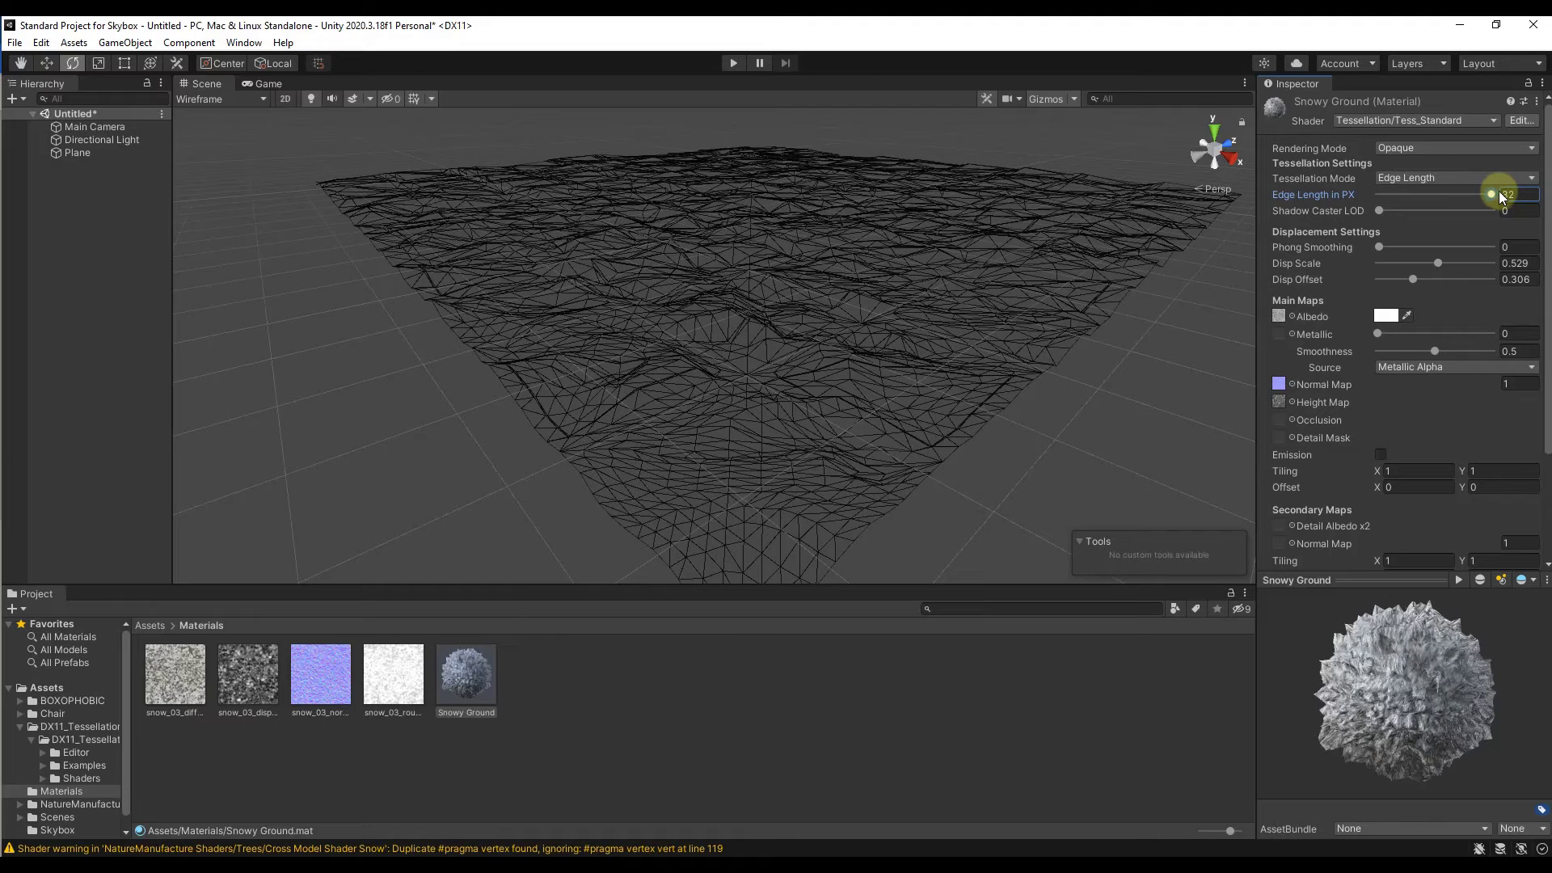
left_click(212, 97)
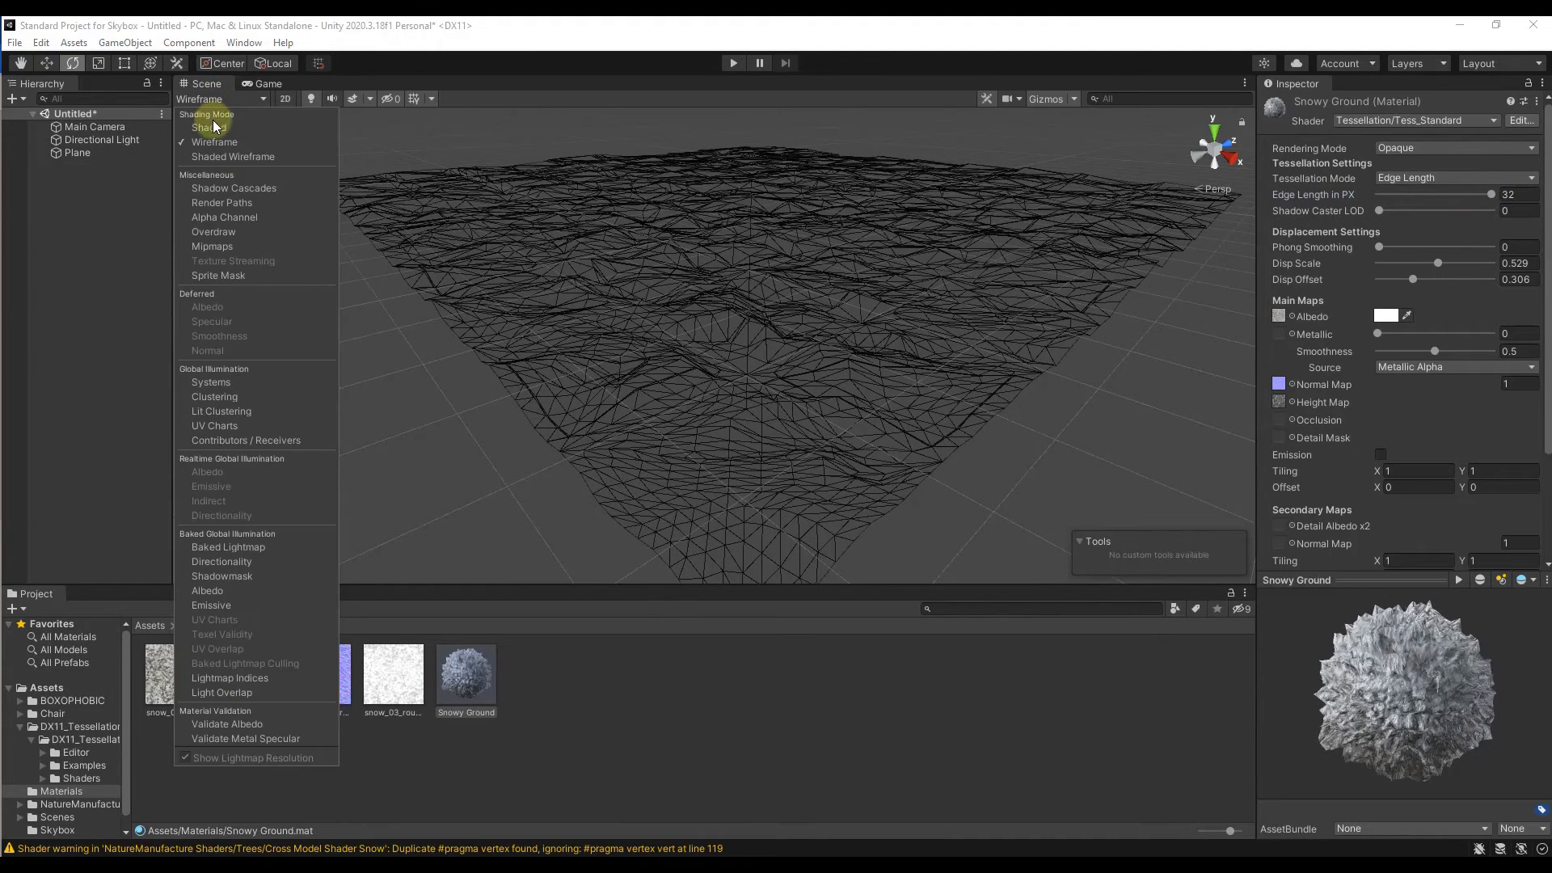
left_click(207, 126)
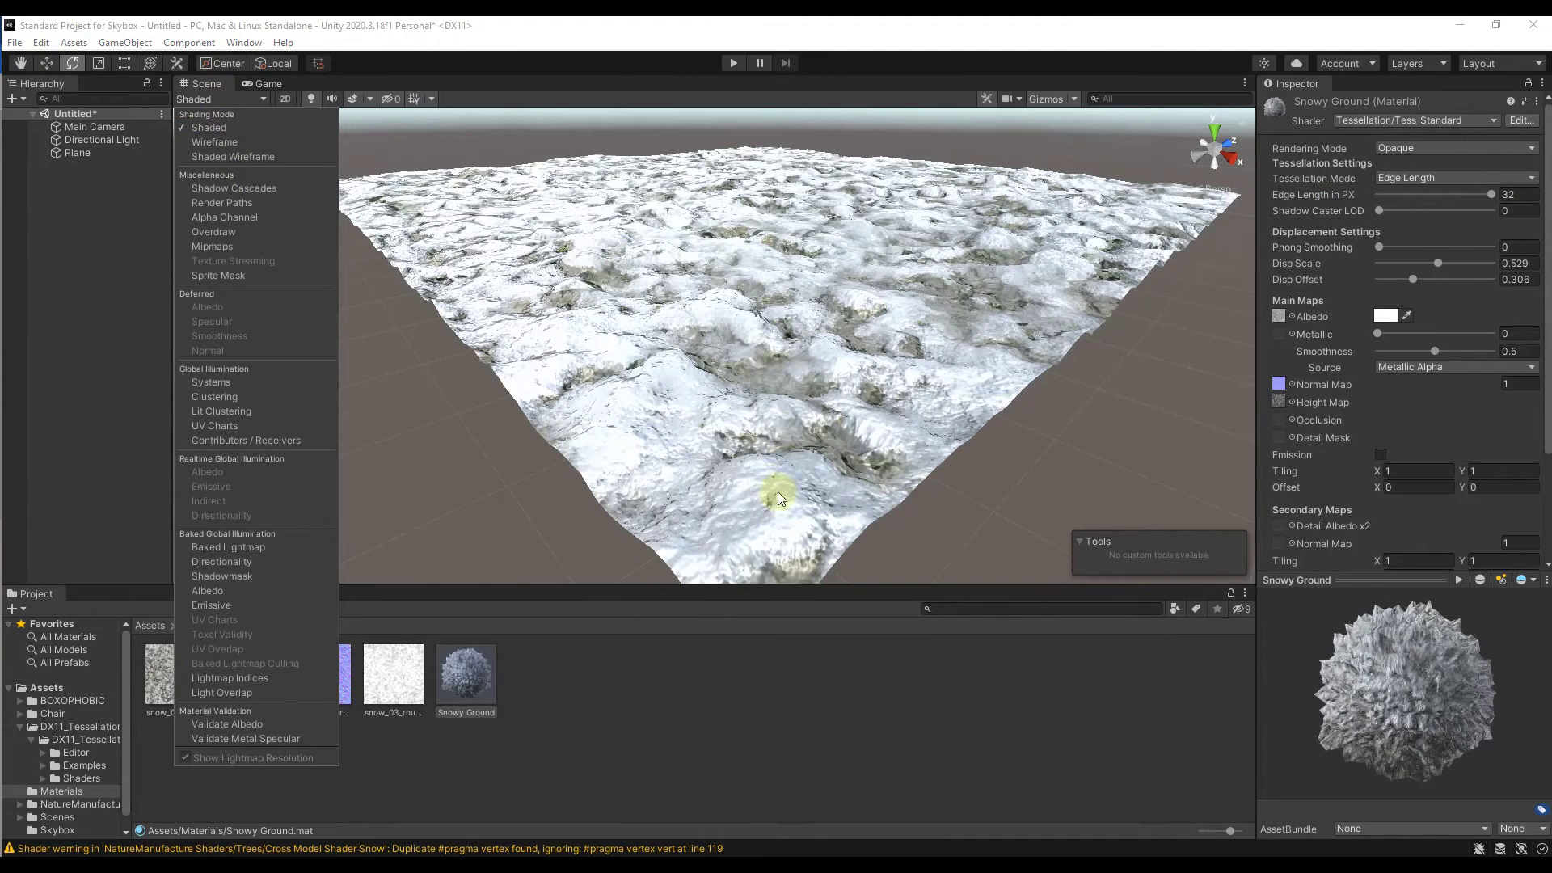
left_click_drag(1491, 194, 1384, 207)
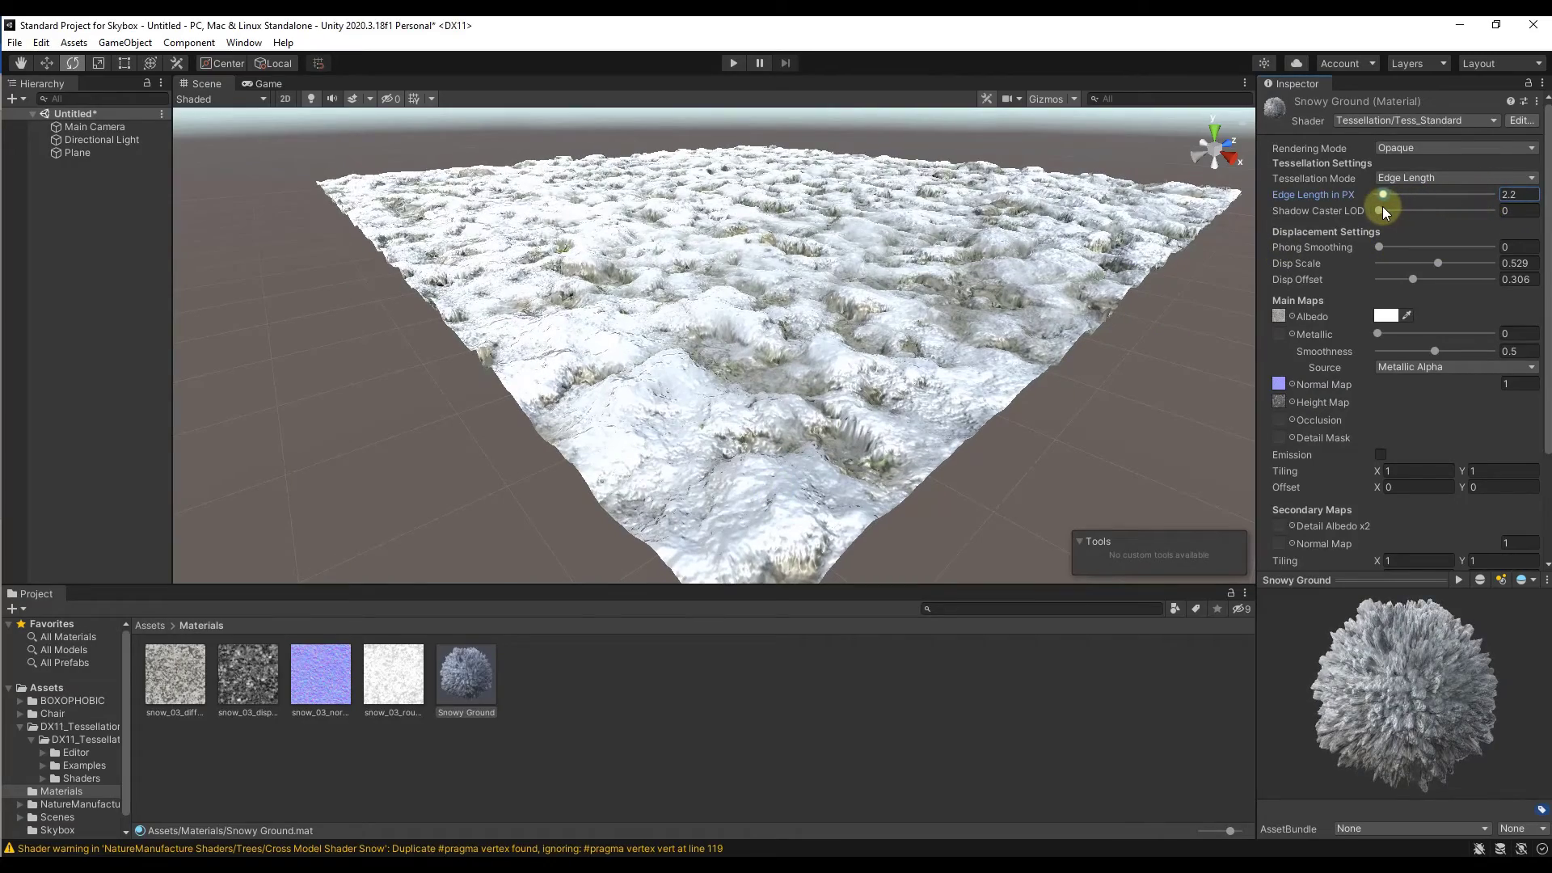
key("ctrl+z")
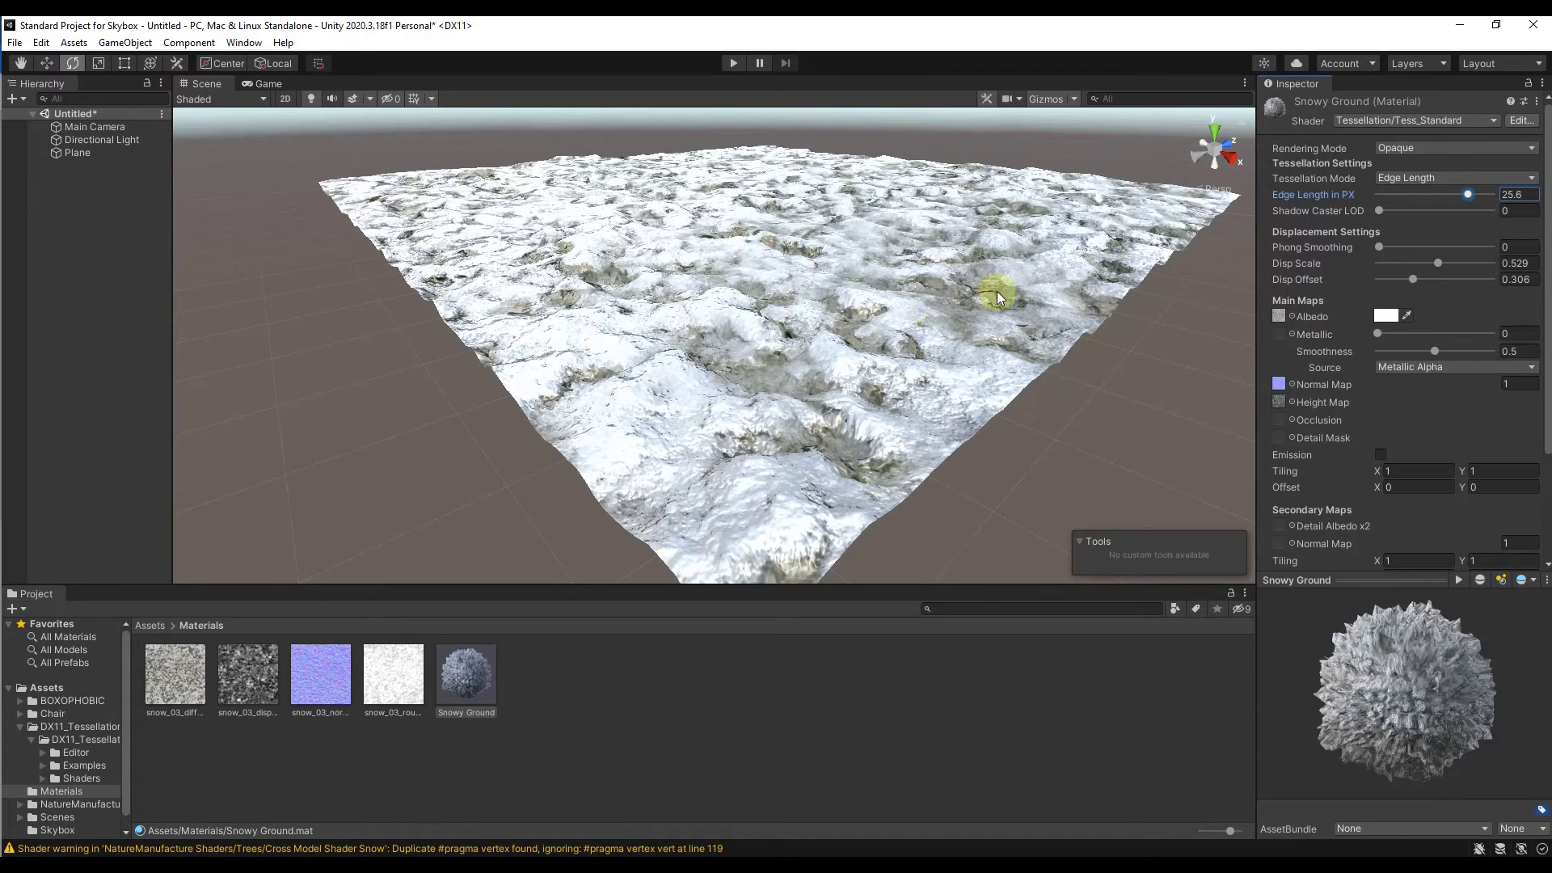
Step: Display the scene in Wireframe and set Snowy Ground's Edge Length in PX to 4.3 to examine a denser mesh
left_click(220, 98)
left_click(214, 141)
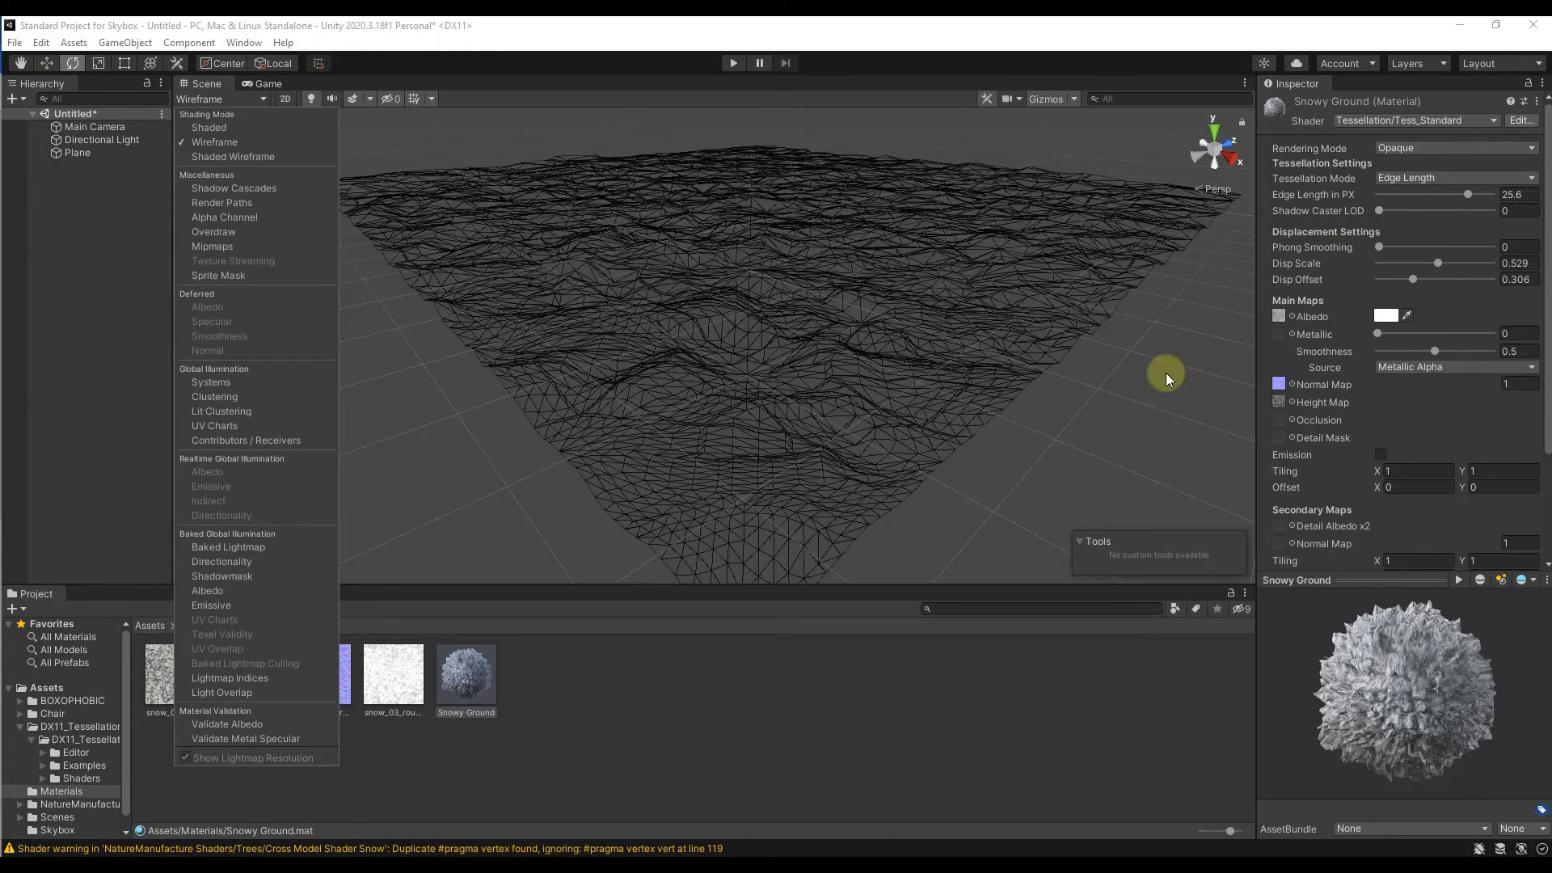
mouse_move(1466, 196)
left_mouse_down()
mouse_move(1369, 194)
mouse_move(1403, 194)
mouse_move(1381, 210)
mouse_move(1430, 210)
mouse_move(1376, 217)
left_mouse_up()
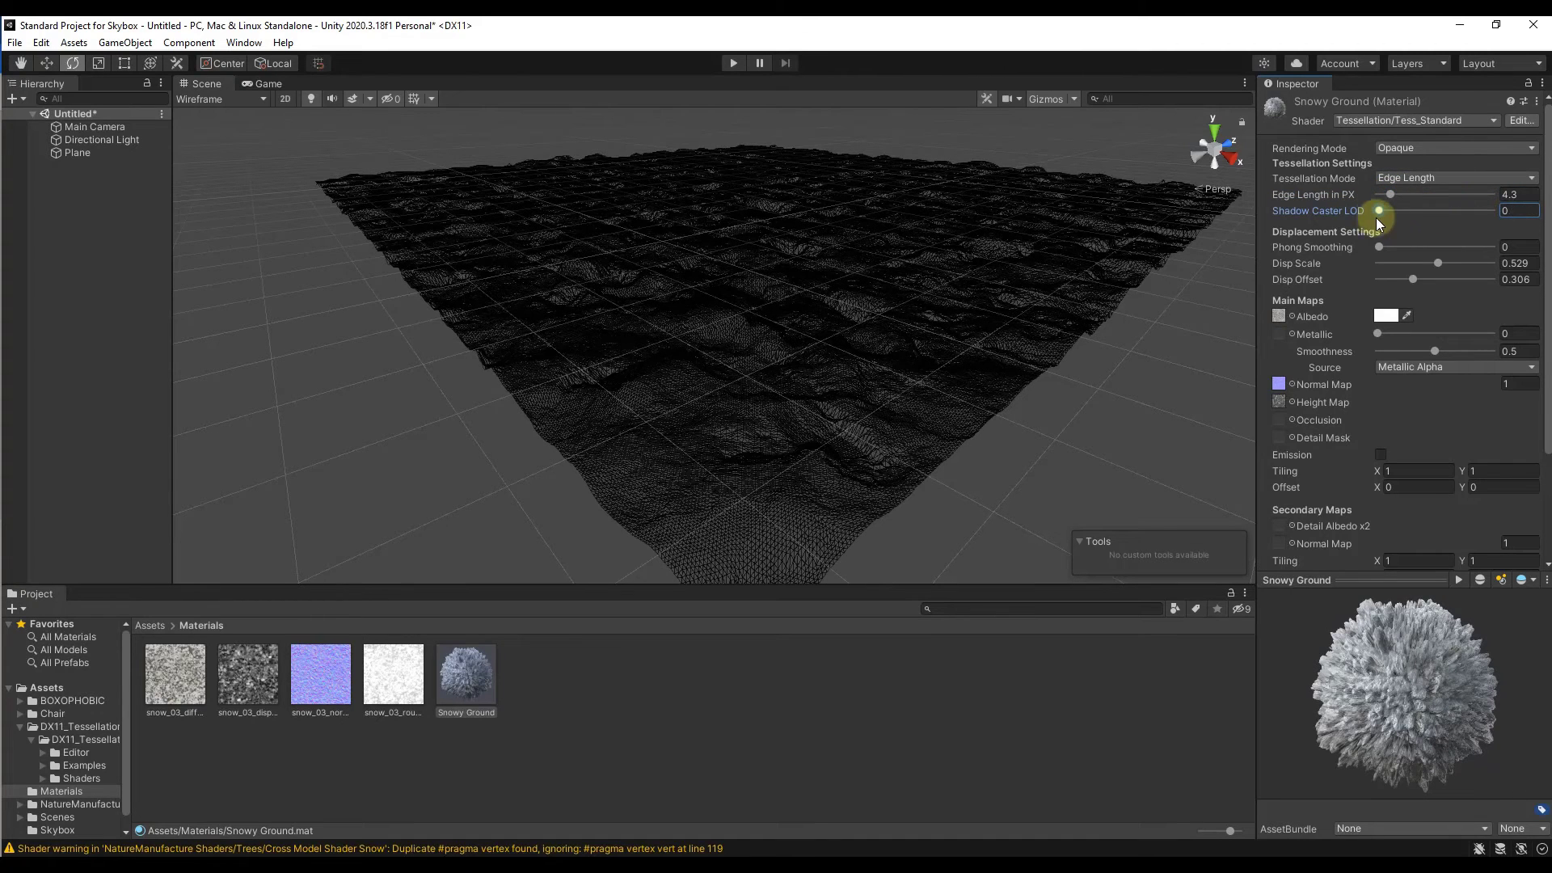
Step: Change Snowy Ground's Tessellation Mode to Distance Based, with a Tessellation Factor of 17.4 and a Tess / Disp Fade Distance of 61
left_click(1441, 177)
left_click(1430, 194)
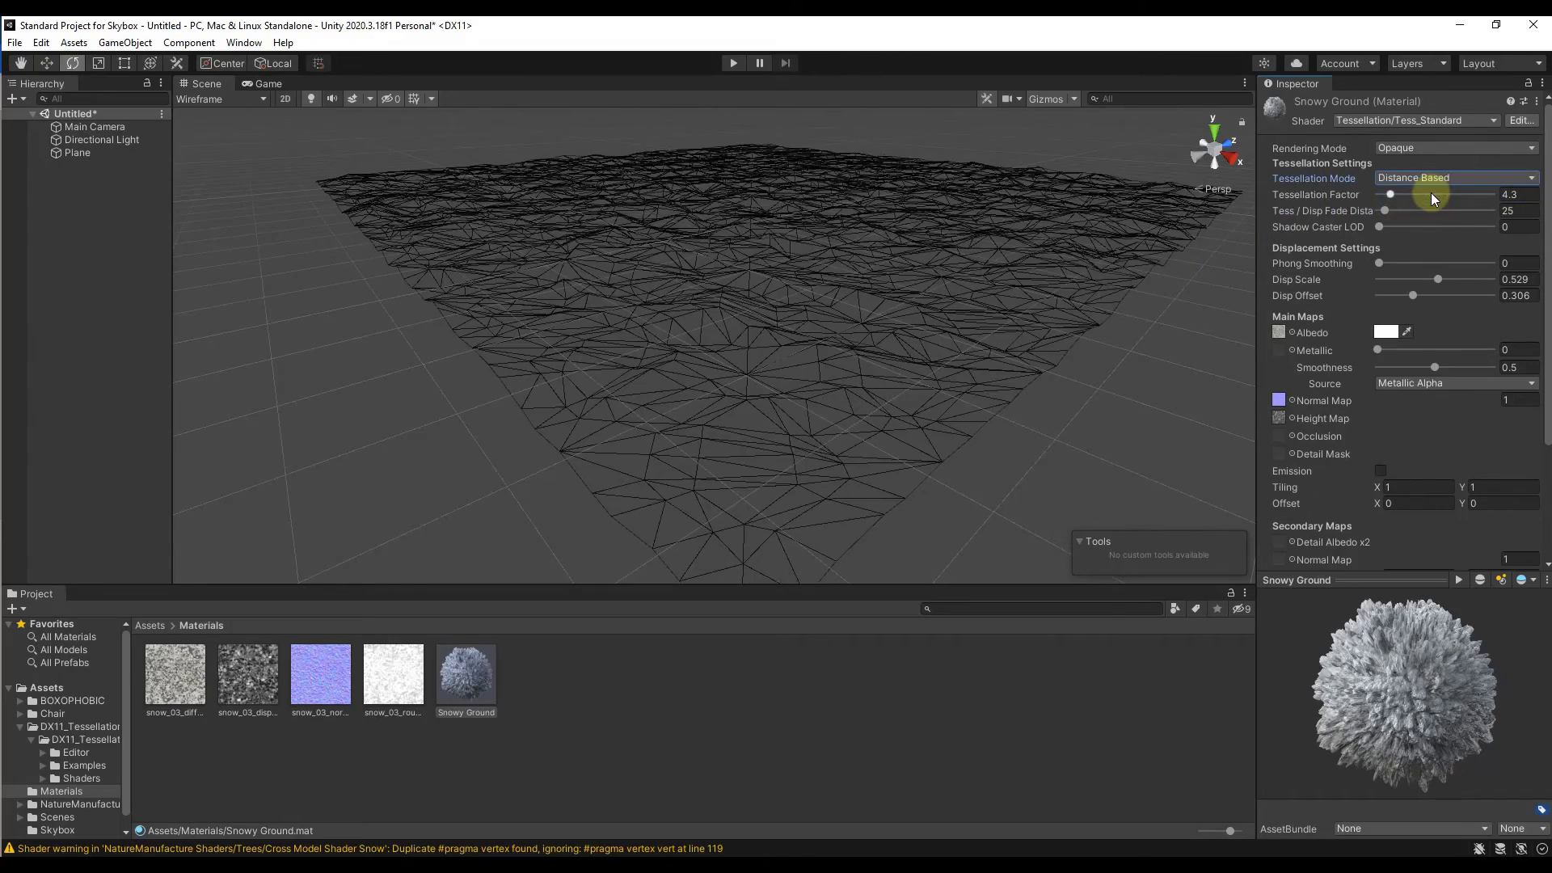
mouse_move(1387, 194)
left_mouse_down()
mouse_move(1448, 195)
mouse_move(1392, 215)
left_mouse_up()
left_click(1381, 226)
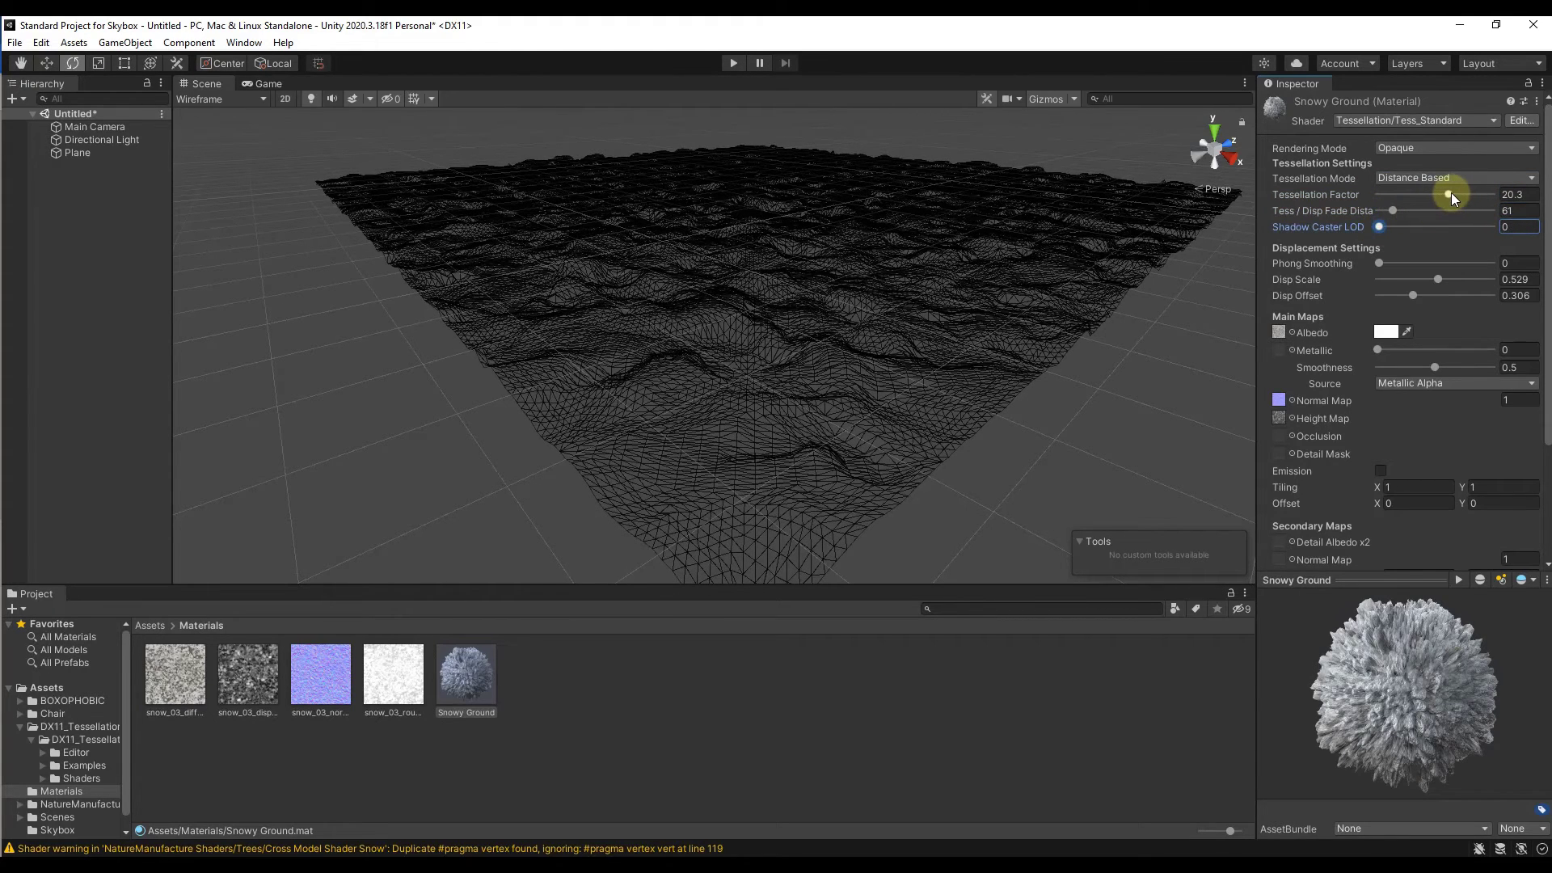
mouse_move(1452, 192)
left_mouse_down()
mouse_move(1478, 195)
mouse_move(1444, 195)
left_mouse_up()
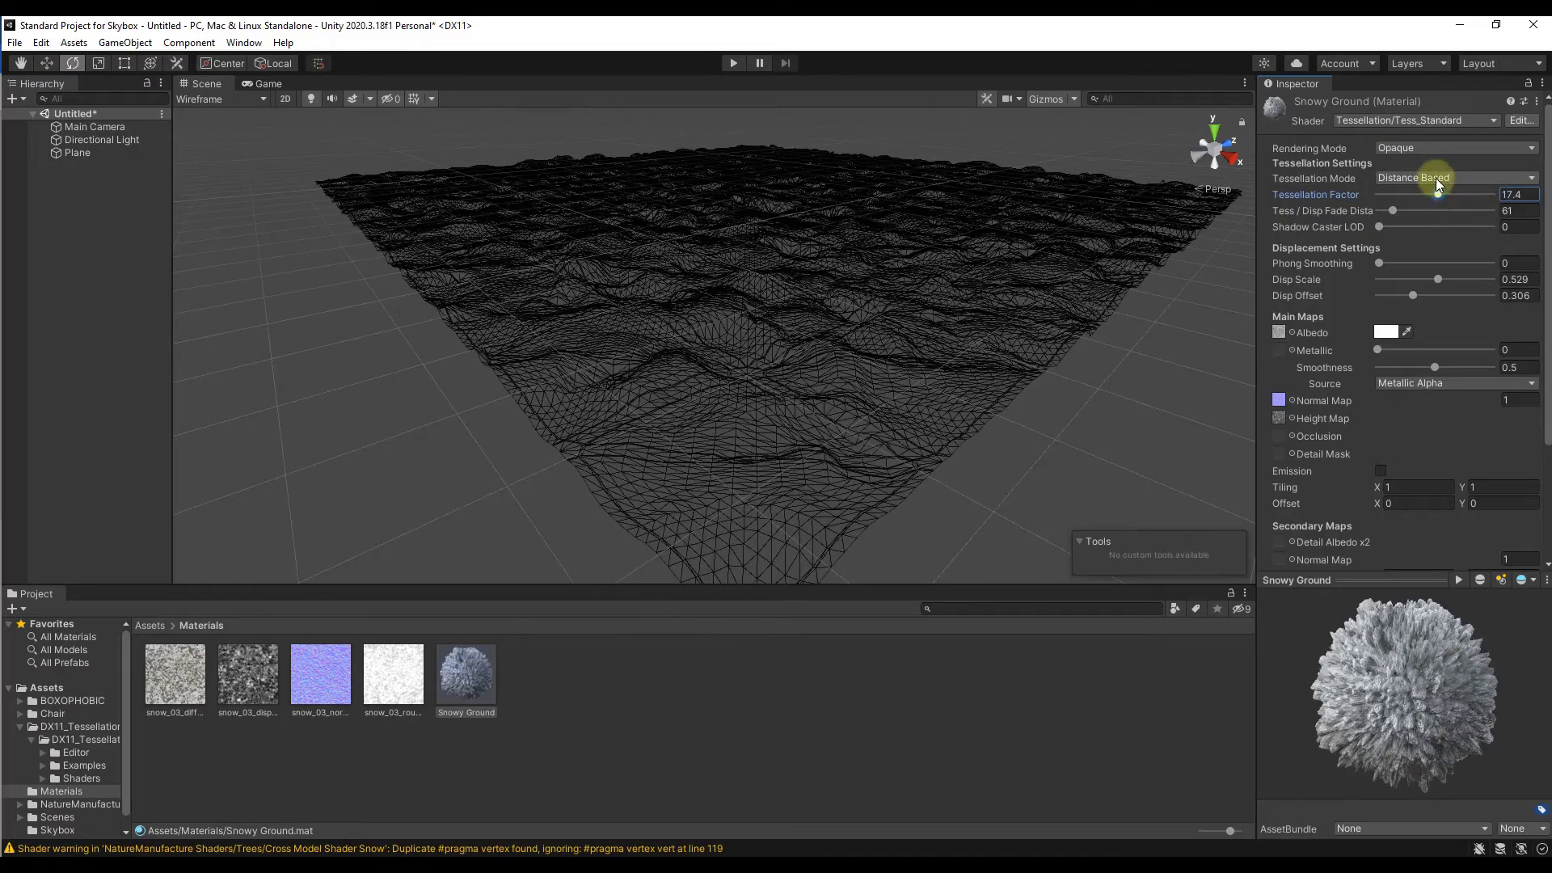
Step: Switch Snowy Ground's Tessellation Mode back to Edge Length and inspect the displaced plane in Shaded display
left_click(1434, 177)
left_click(1411, 213)
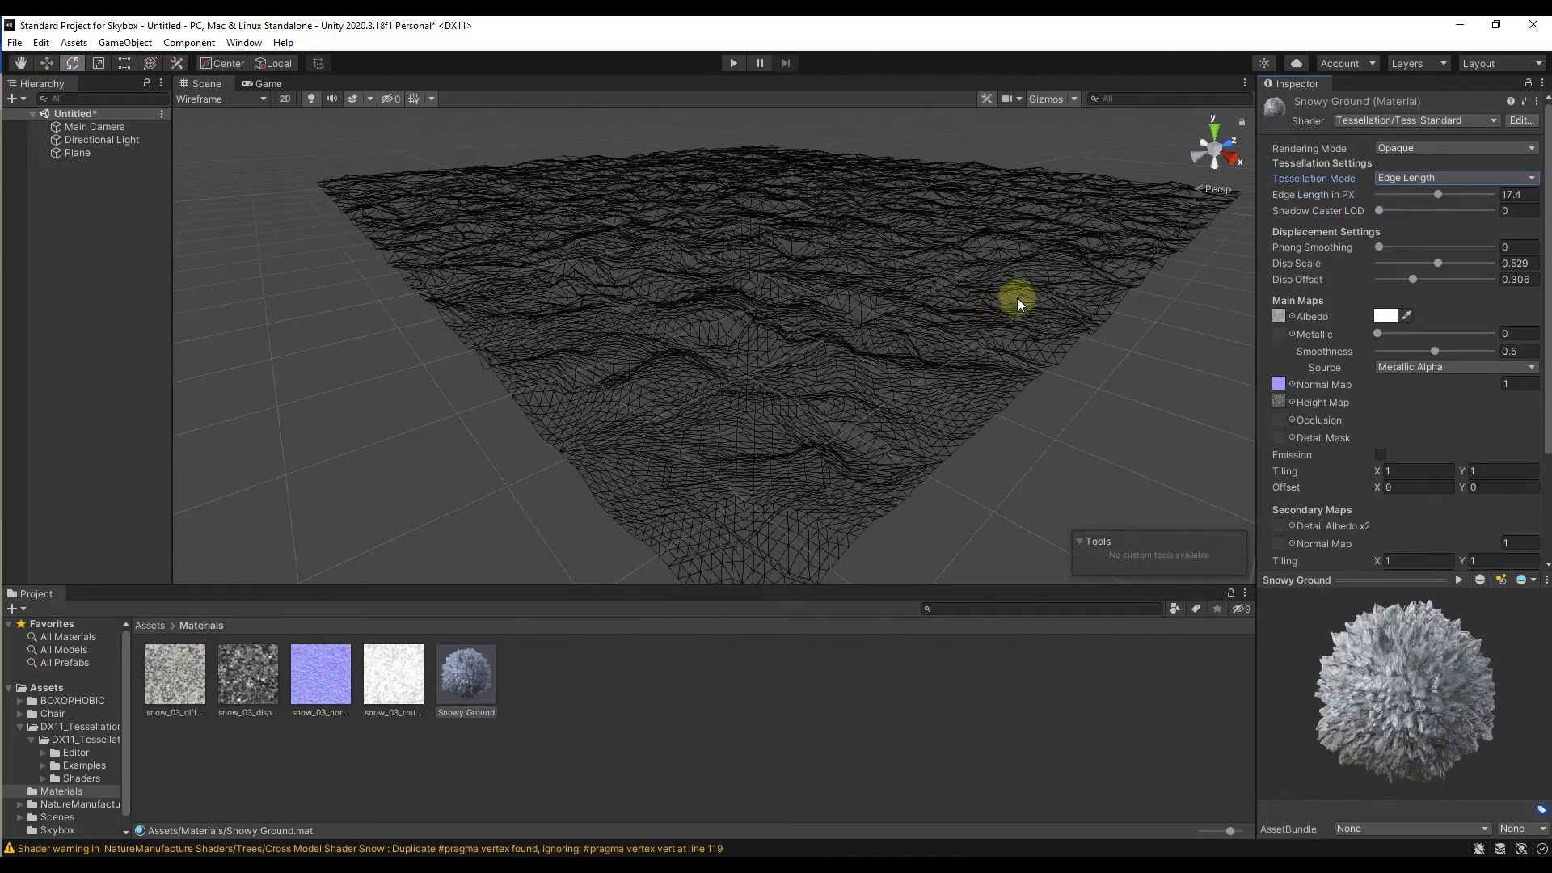
left_click_drag(1015, 294, 1077, 302, "alt")
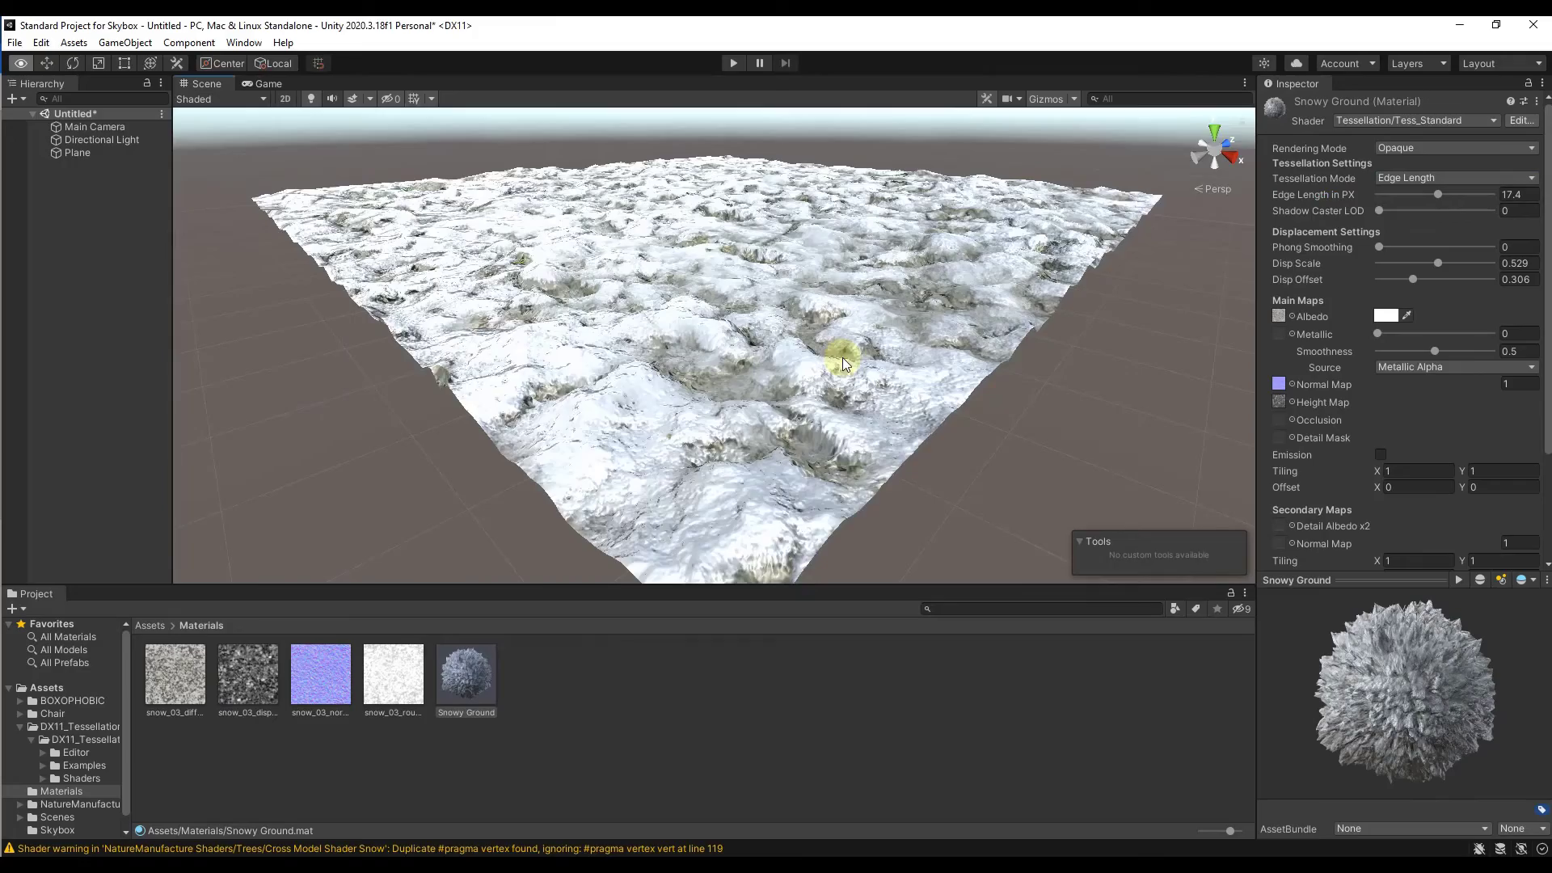
left_click_drag(842, 357, 808, 336, "alt")
key("e")
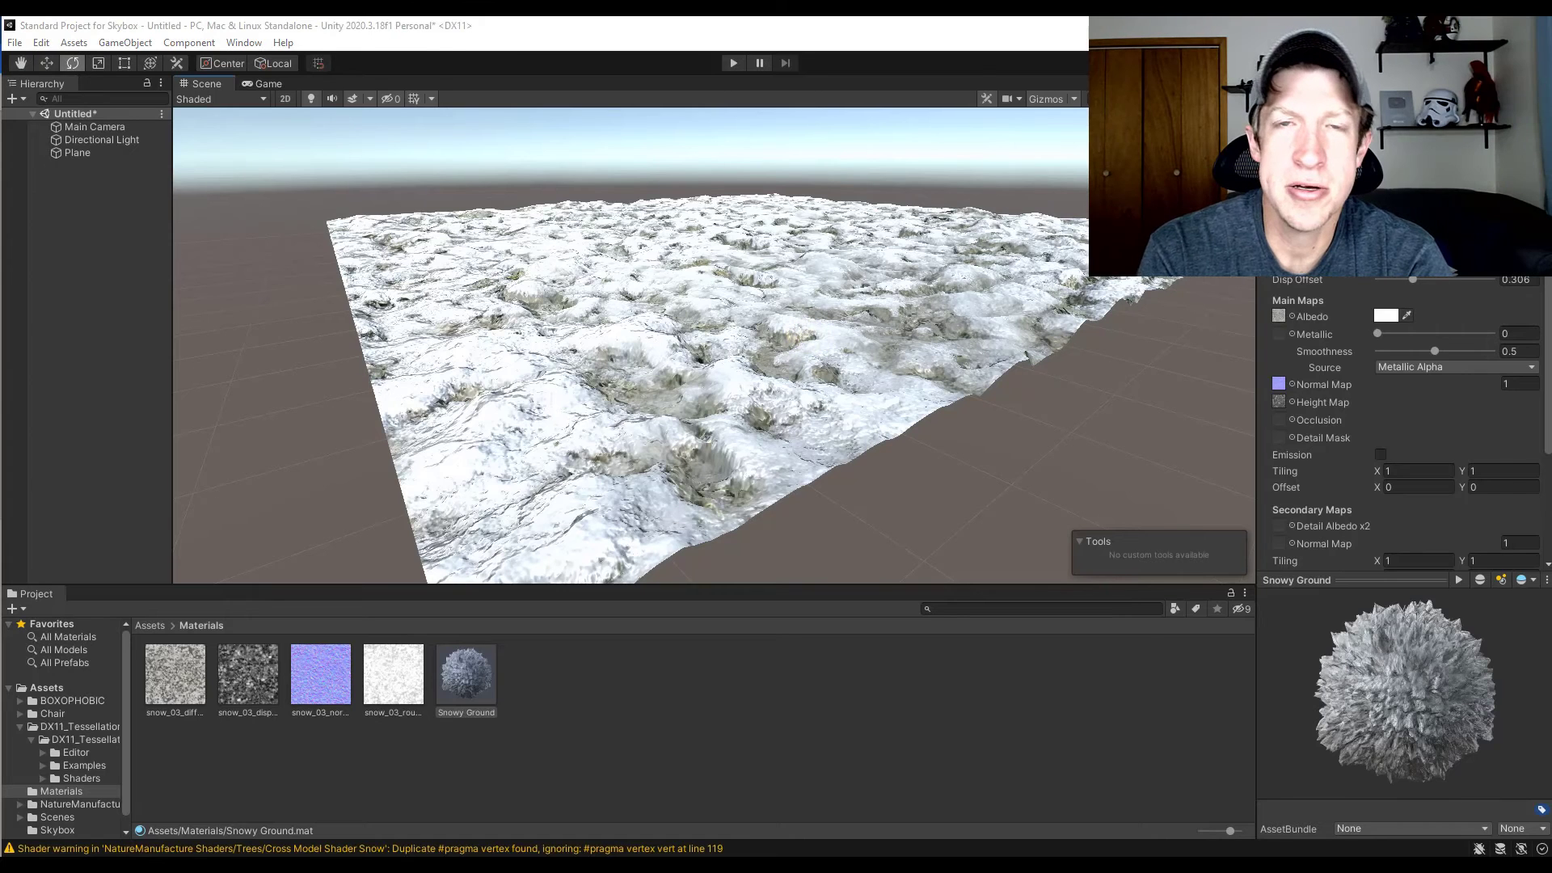